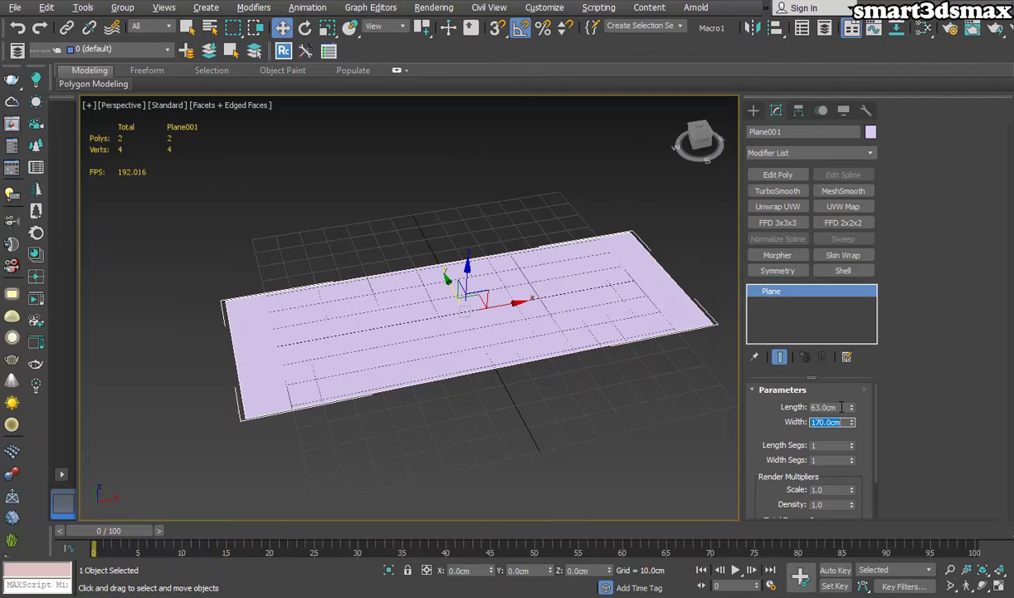
Set the plane's length to 75 cm, keeping its width at 170 cm
{"action": "mouse_move", "coordinate": [530, 346]}
{"action": "middle_mouse_down", "text": "alt"}
{"action": "mouse_move", "coordinate": [536, 338]}
{"action": "mouse_move", "coordinate": [548, 348]}
{"action": "middle_mouse_up", "text": "alt"}
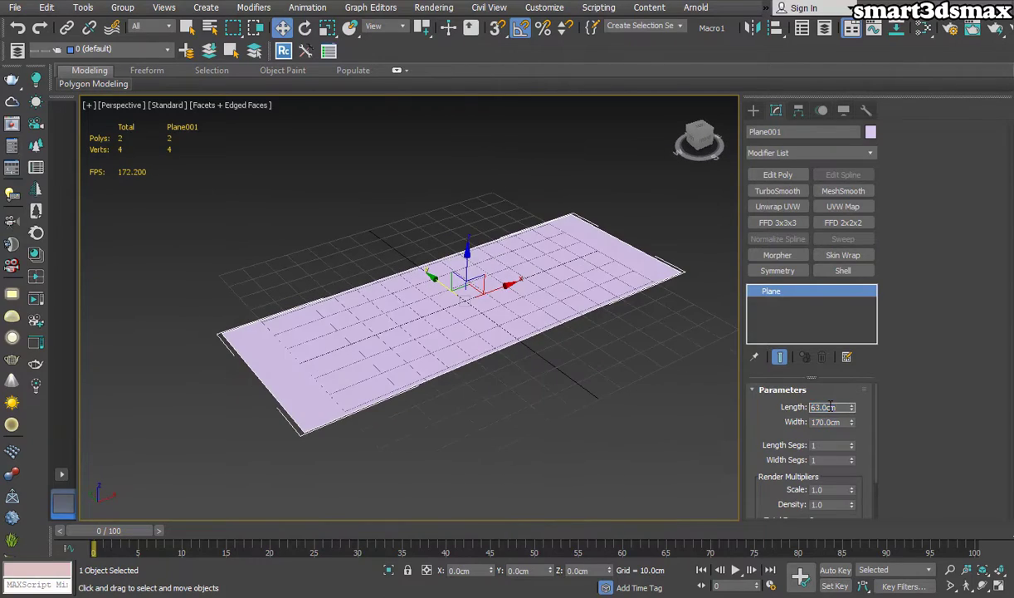
{"action": "key", "text": "Return"}
{"action": "mouse_move", "coordinate": [483, 375]}
{"action": "middle_mouse_down", "text": "alt"}
{"action": "mouse_move", "coordinate": [538, 379]}
{"action": "mouse_move", "coordinate": [386, 386]}
{"action": "mouse_move", "coordinate": [467, 376]}
{"action": "mouse_move", "coordinate": [499, 385]}
{"action": "middle_mouse_up", "text": "alt"}
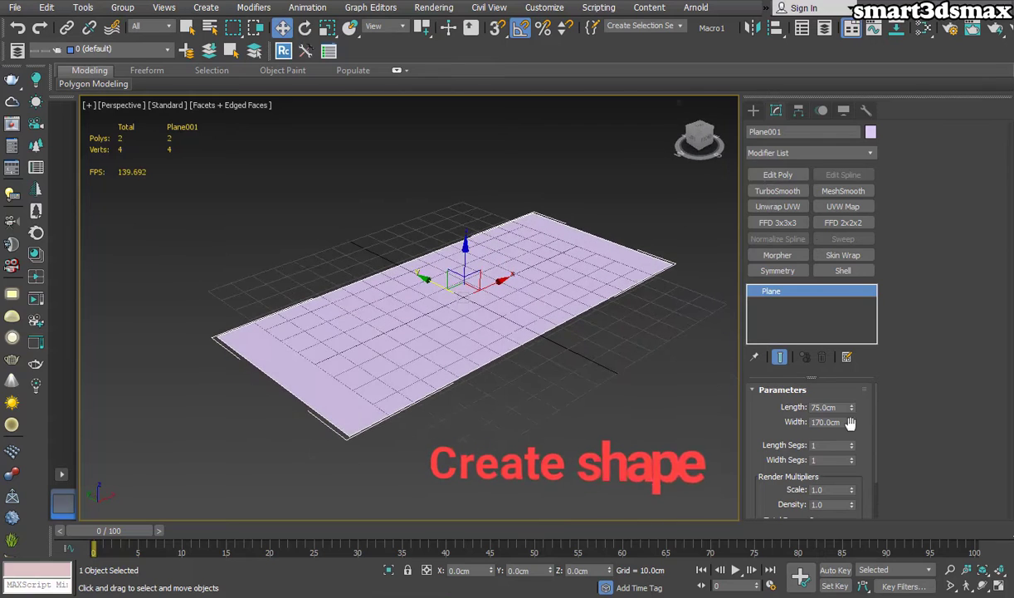
Create a spline shape from the plane's border edges using Edit Poly, and delete the plane itself
{"action": "left_click", "coordinate": [778, 174]}
{"action": "middle_click_drag", "start_coordinate": [476, 321], "coordinate": [481, 311]}
{"action": "key", "text": "g"}
{"action": "key", "text": "4"}
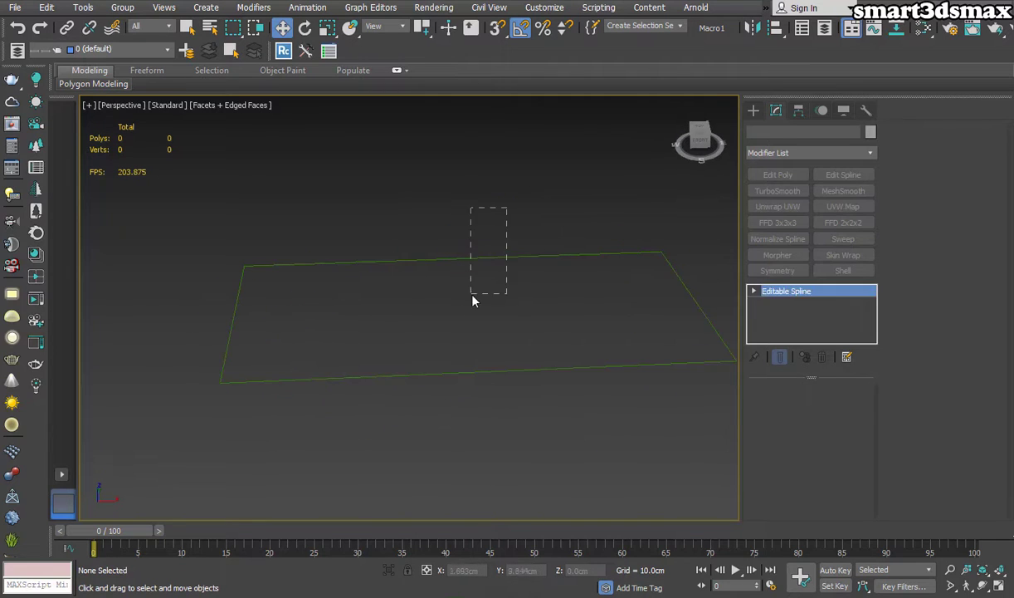
Convert the rectangular spline's vertices to Corner and apply a Sweep modifier with the built-in Angle section
{"action": "left_click_drag", "start_coordinate": [473, 296], "coordinate": [472, 298]}
{"action": "middle_click_drag", "start_coordinate": [531, 317], "coordinate": [437, 318]}
{"action": "right_click", "coordinate": [570, 253]}
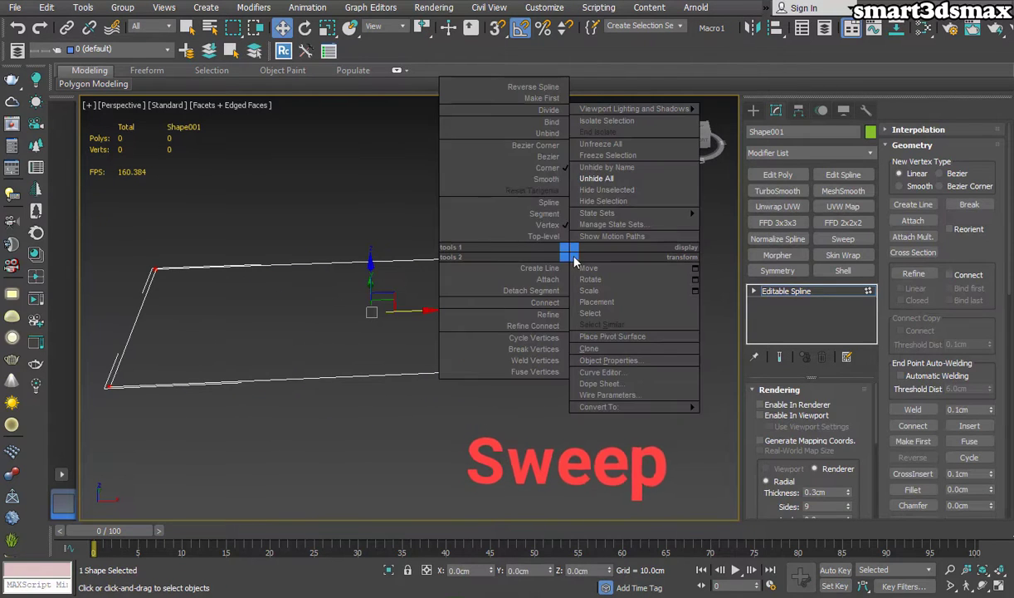
{"action": "left_click", "coordinate": [544, 171]}
{"action": "middle_click_drag", "start_coordinate": [468, 365], "coordinate": [503, 383], "text": "alt"}
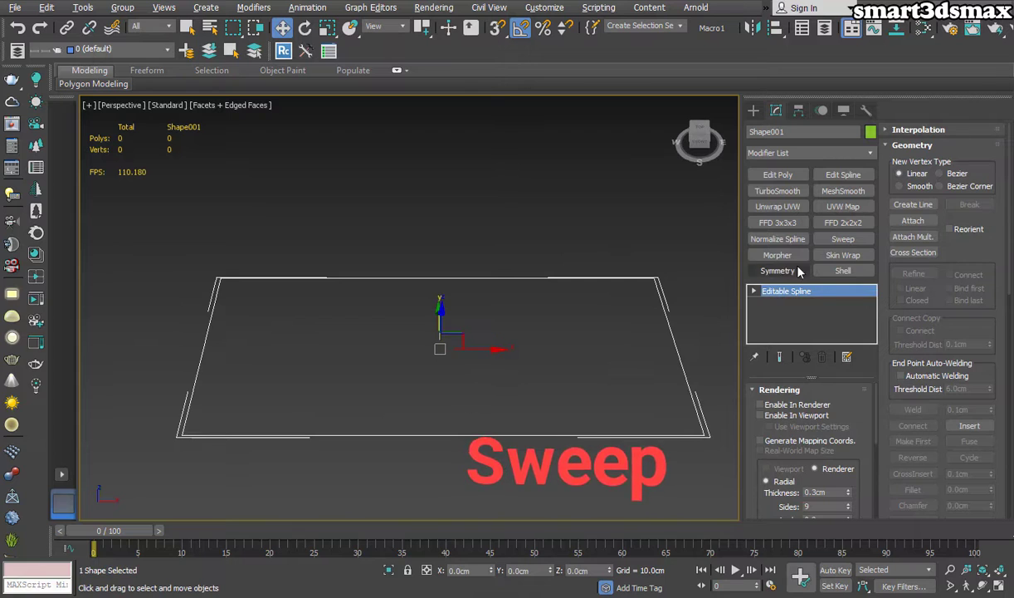
{"action": "left_click", "coordinate": [842, 239]}
{"action": "mouse_move", "coordinate": [332, 390]}
{"action": "middle_mouse_down", "text": "alt"}
{"action": "mouse_move", "coordinate": [333, 411]}
{"action": "mouse_move", "coordinate": [376, 339]}
{"action": "mouse_move", "coordinate": [334, 375]}
{"action": "middle_mouse_up", "text": "alt"}
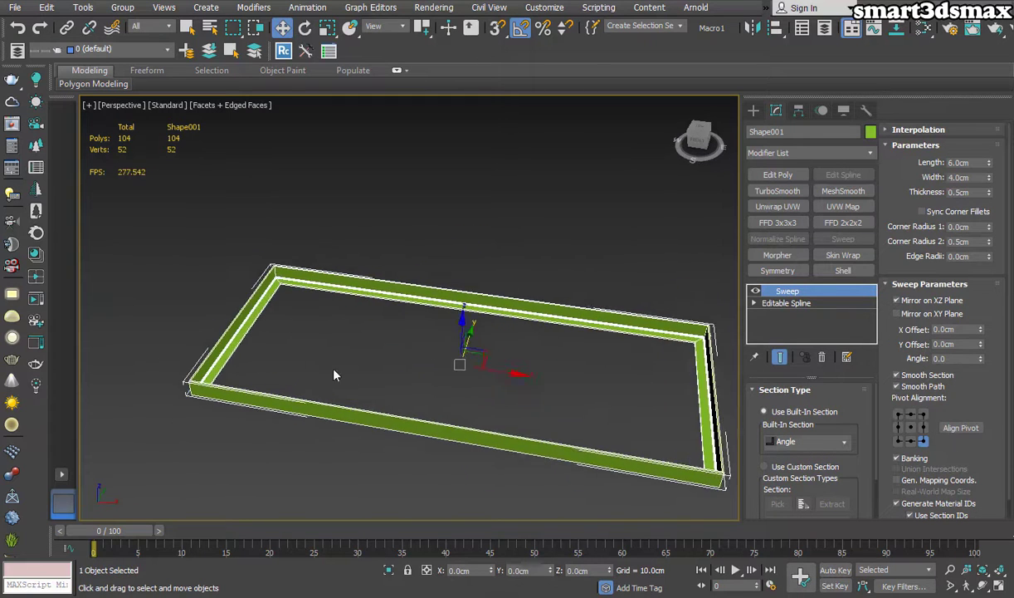
Try a thickness of 0 cm for the swept angle section and undo the change
{"action": "scroll", "coordinate": [257, 254], "scroll_direction": "up", "scroll_amount": 5}
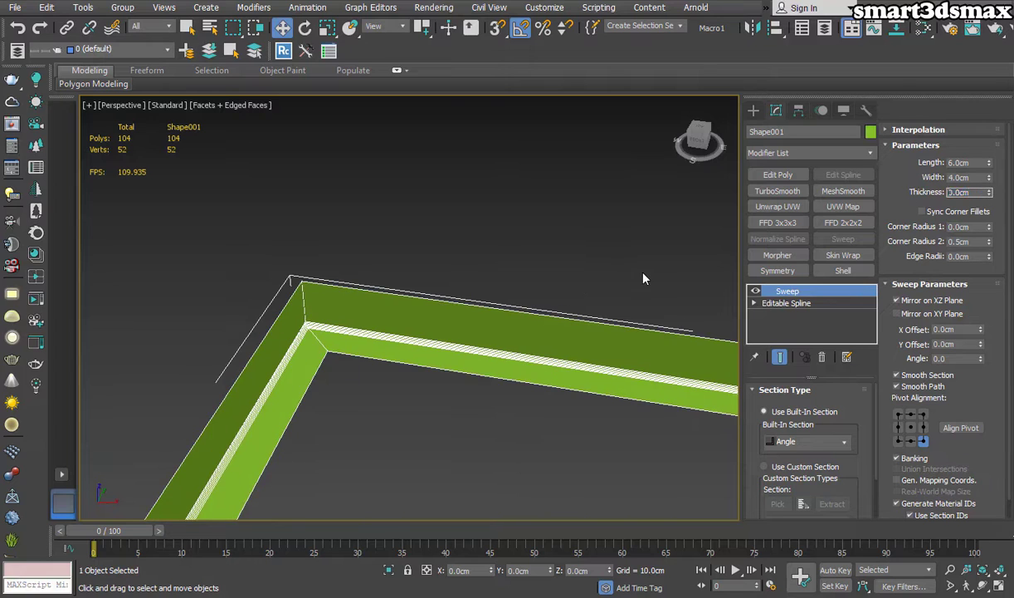
{"action": "key", "text": "ctrl+z"}
{"action": "middle_click_drag", "start_coordinate": [388, 292], "coordinate": [366, 318], "text": "alt"}
{"action": "right_click", "coordinate": [988, 171]}
{"action": "scroll", "coordinate": [455, 315], "scroll_direction": "down", "scroll_amount": 2}
{"action": "middle_click_drag", "start_coordinate": [455, 315], "coordinate": [415, 290], "text": "alt"}
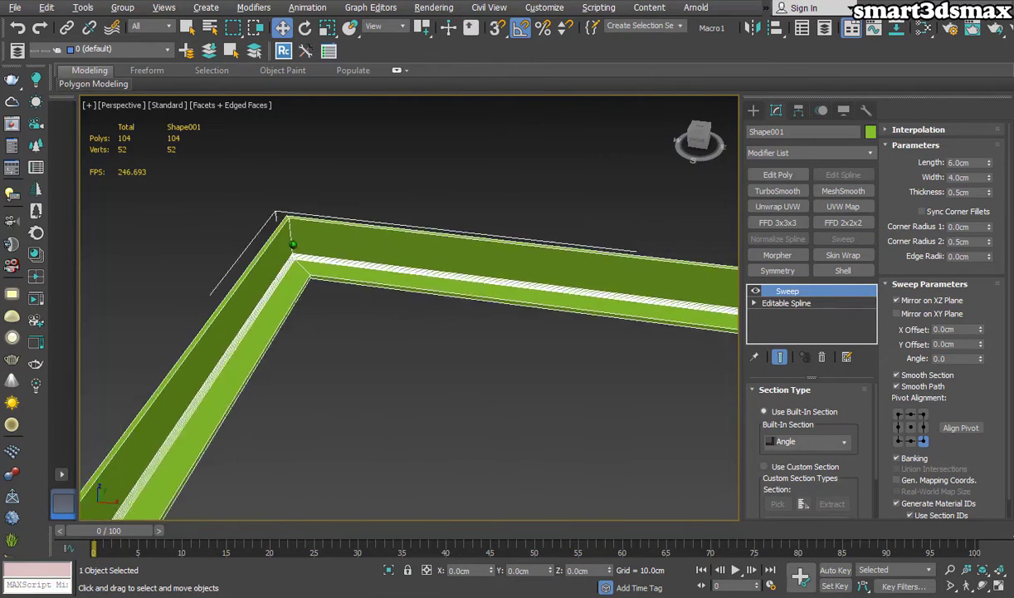
Set Corner Radius 2 of the swept angle section to 0 cm
{"action": "scroll", "coordinate": [290, 259], "scroll_direction": "up", "scroll_amount": 3}
{"action": "right_click", "coordinate": [989, 242]}
{"action": "scroll", "coordinate": [374, 393], "scroll_direction": "down", "scroll_amount": 5}
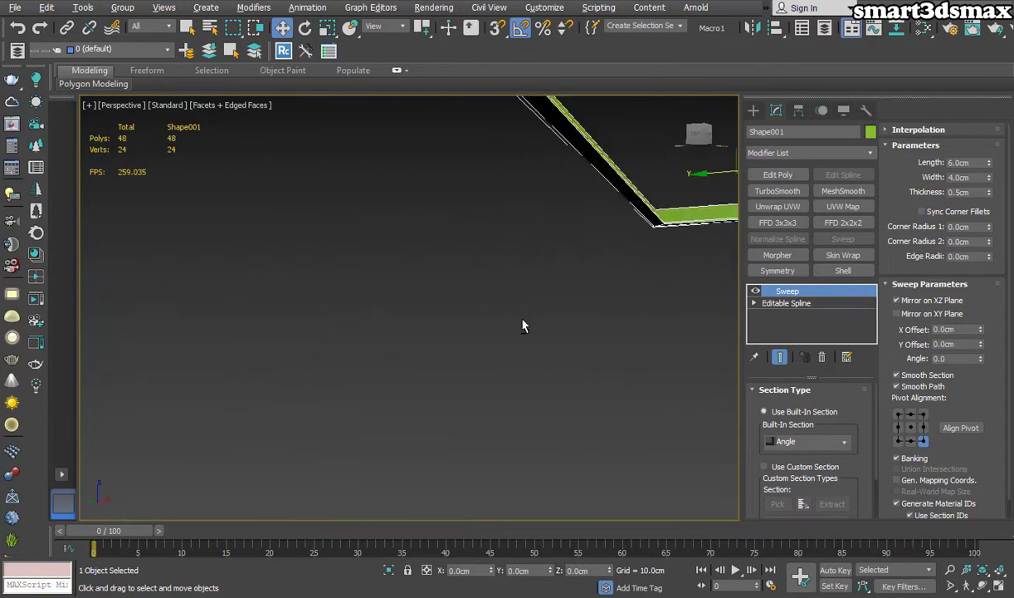
Draw a thin box about 62 cm long and 6 cm wide in Top view, parallel to the frame's right short side
{"action": "key", "text": "t"}
{"action": "middle_click_drag", "start_coordinate": [532, 351], "coordinate": [494, 294]}
{"action": "left_click", "coordinate": [753, 109]}
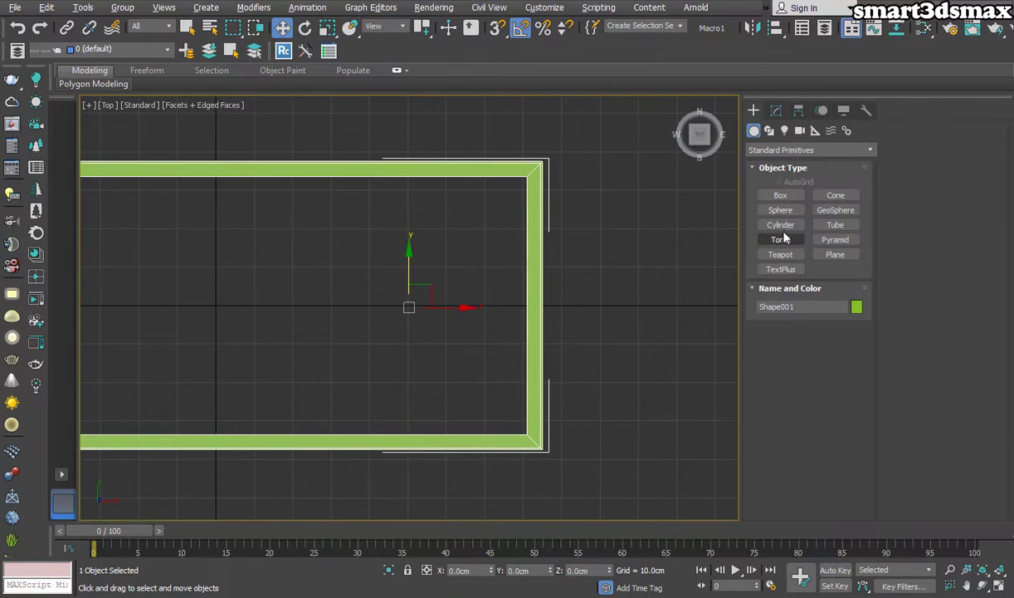
{"action": "left_click", "coordinate": [780, 194]}
{"action": "left_click_drag", "start_coordinate": [516, 183], "coordinate": [500, 259]}
{"action": "key", "text": "p"}
{"action": "type", "text": "z"}
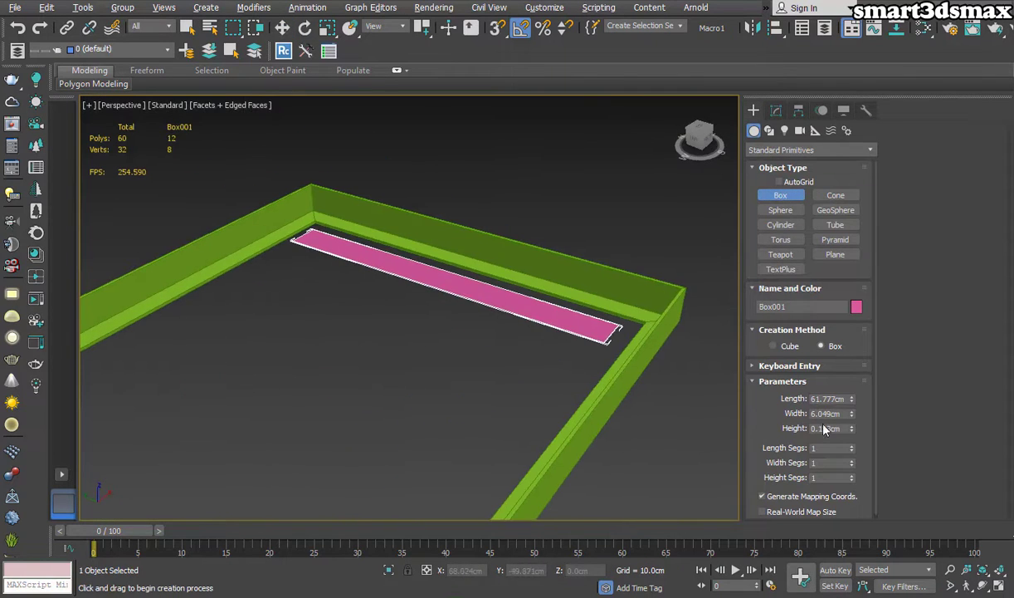
Size the box to 65 cm long, 3 cm wide and 0.5 cm high, and center its pivot on the object
{"action": "type", "text": "66.7"}
{"action": "key", "text": "Return"}
{"action": "middle_click_drag", "start_coordinate": [572, 390], "coordinate": [647, 390], "text": "alt"}
{"action": "key", "text": "w"}
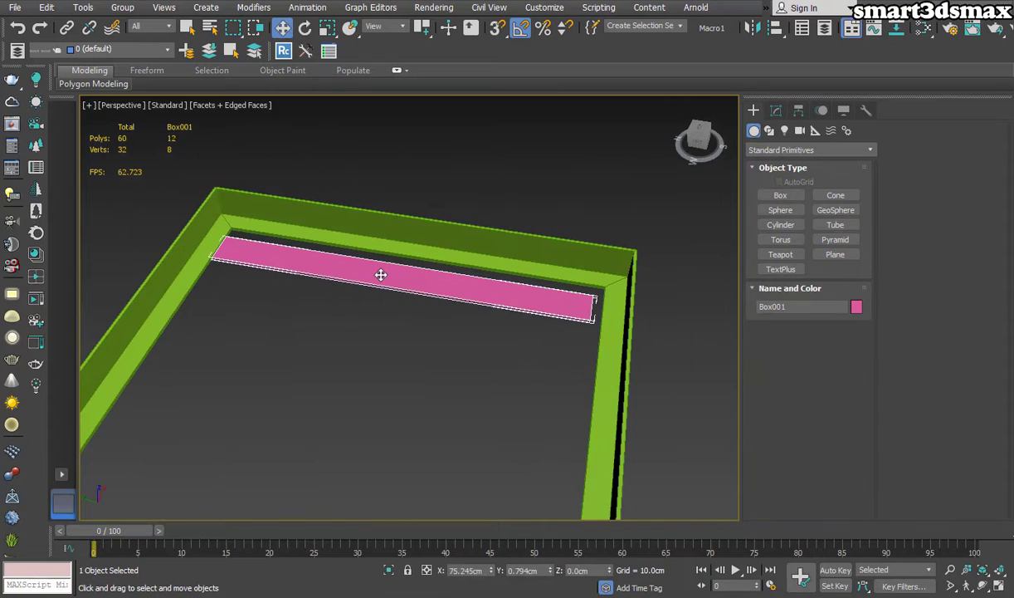
{"action": "left_click", "coordinate": [799, 109]}
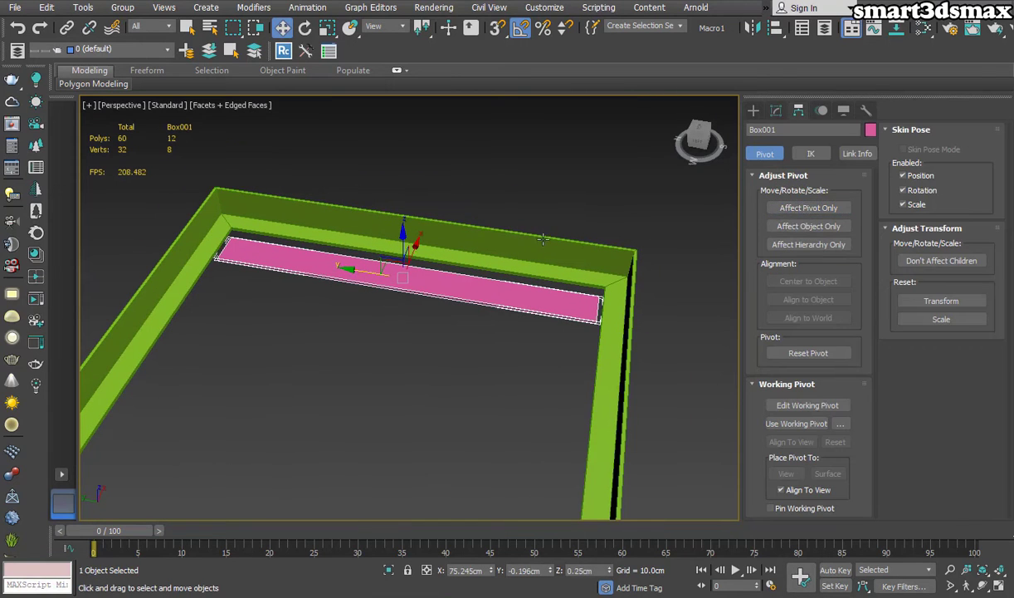
{"action": "left_click", "coordinate": [776, 110]}
{"action": "type", "text": "4"}
{"action": "key", "text": "Return"}
{"action": "middle_click_drag", "start_coordinate": [581, 369], "coordinate": [473, 361], "text": "alt"}
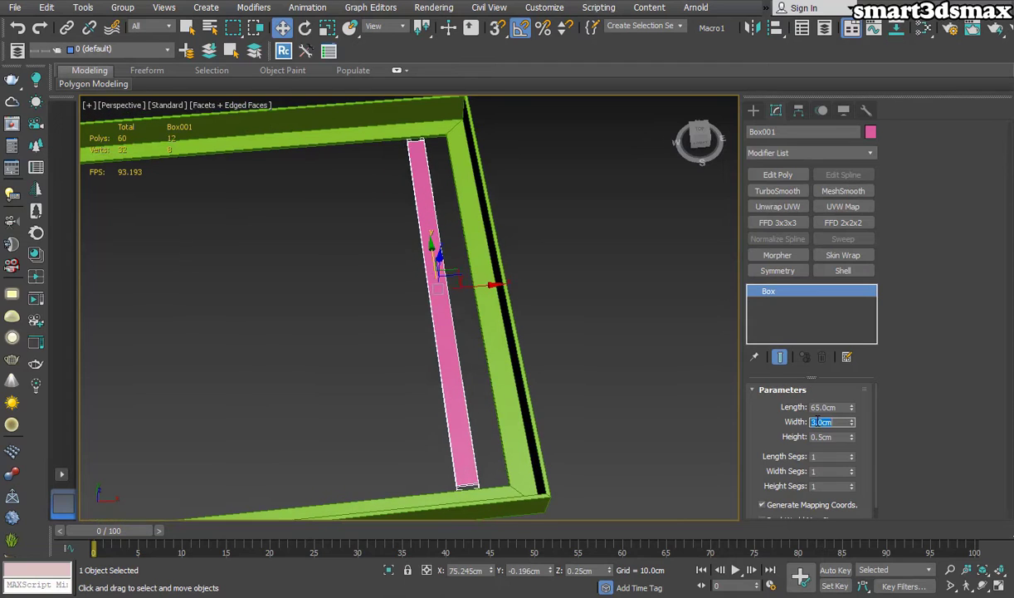
Move the slat in Top view along X to about 72.1 cm, near the frame's right end
{"action": "middle_click_drag", "start_coordinate": [362, 234], "coordinate": [480, 311], "text": "alt"}
{"action": "key", "text": "alt+w"}
{"action": "middle_click", "coordinate": [344, 199]}
{"action": "key", "text": "alt+w"}
{"action": "left_click_drag", "start_coordinate": [591, 296], "coordinate": [583, 296]}
{"action": "scroll", "coordinate": [573, 245], "scroll_direction": "up", "scroll_amount": 3}
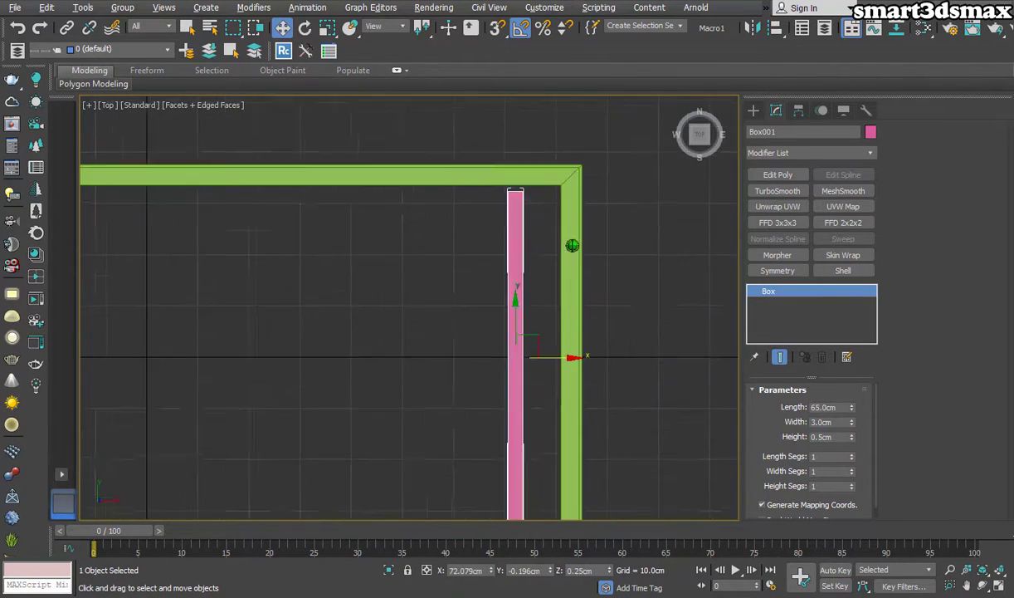
Copy the slat 12 times along the frame at about 12.1 cm spacing in the negative X direction
{"action": "scroll", "coordinate": [573, 245], "scroll_direction": "down", "scroll_amount": 3}
{"action": "left_click", "coordinate": [552, 271]}
{"action": "middle_click_drag", "start_coordinate": [552, 271], "coordinate": [611, 301]}
{"action": "left_click", "coordinate": [591, 333]}
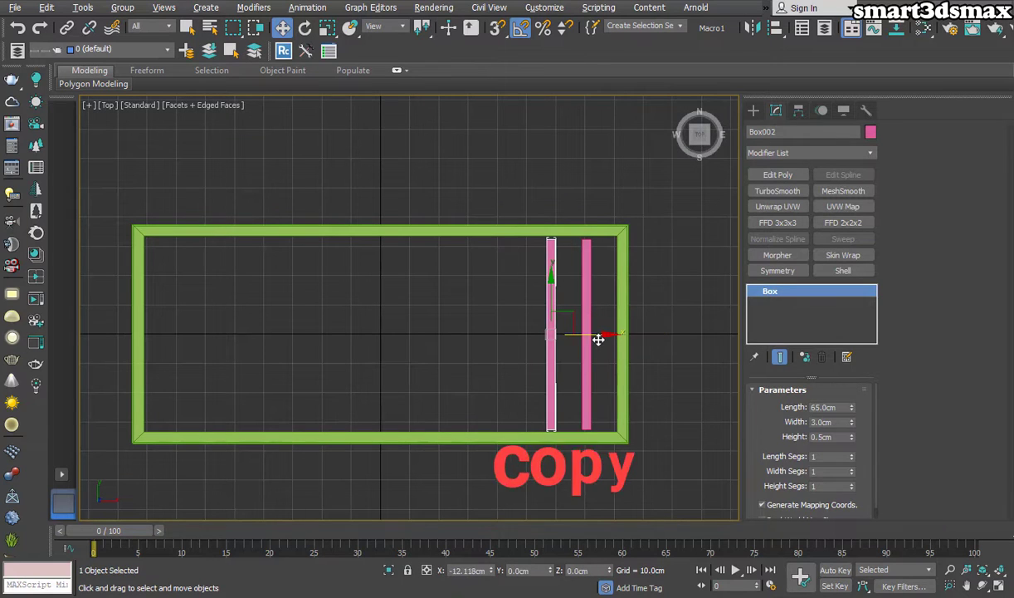
{"action": "left_click_drag", "start_coordinate": [598, 338], "coordinate": [598, 337], "text": "shift"}
{"action": "left_click", "coordinate": [508, 357]}
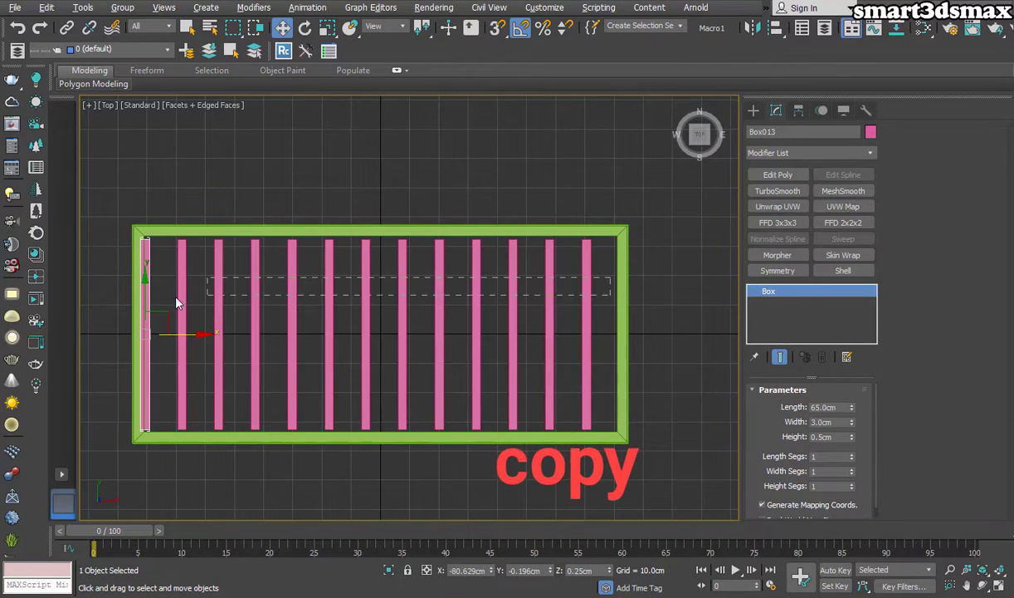
Select all 13 slats and move them about 4.9 cm along X to center the row inside the frame
{"action": "left_click_drag", "start_coordinate": [176, 304], "coordinate": [178, 305]}
{"action": "left_click_drag", "start_coordinate": [287, 335], "coordinate": [304, 340]}
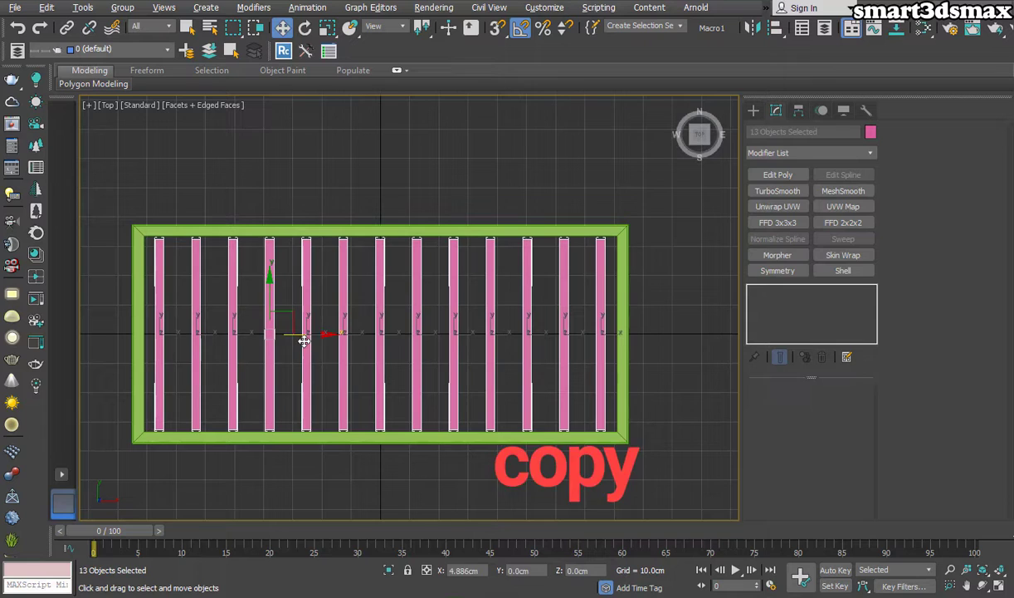
{"action": "left_click", "coordinate": [336, 248]}
{"action": "left_click", "coordinate": [602, 264]}
{"action": "left_click_drag", "start_coordinate": [580, 252], "coordinate": [172, 296]}
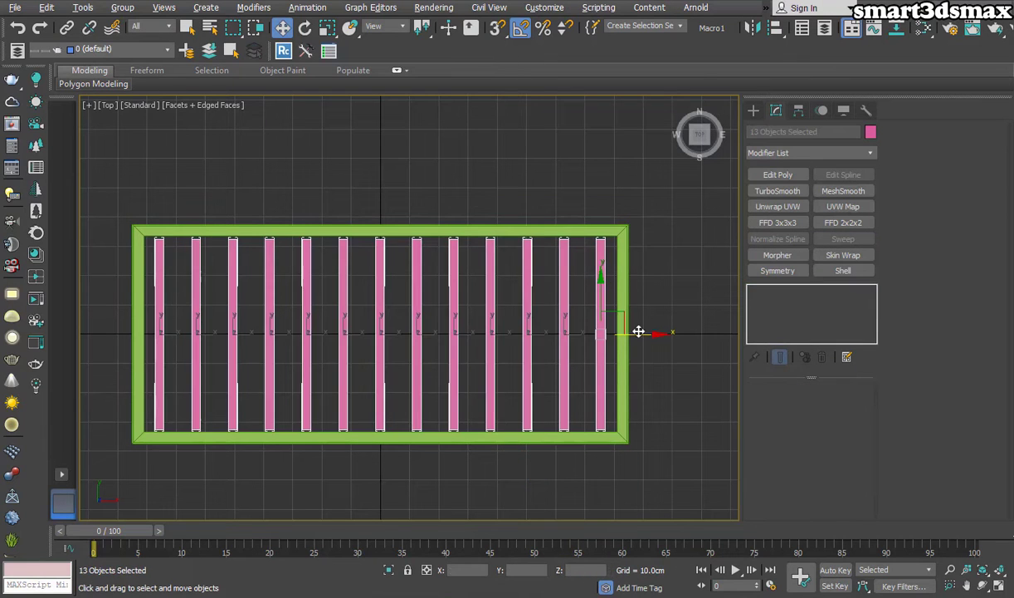
{"action": "left_click_drag", "start_coordinate": [638, 331], "coordinate": [638, 333]}
Change the object color of the selected slats to gray
{"action": "left_click", "coordinate": [869, 132]}
{"action": "left_click", "coordinate": [385, 242]}
{"action": "left_click", "coordinate": [578, 374]}
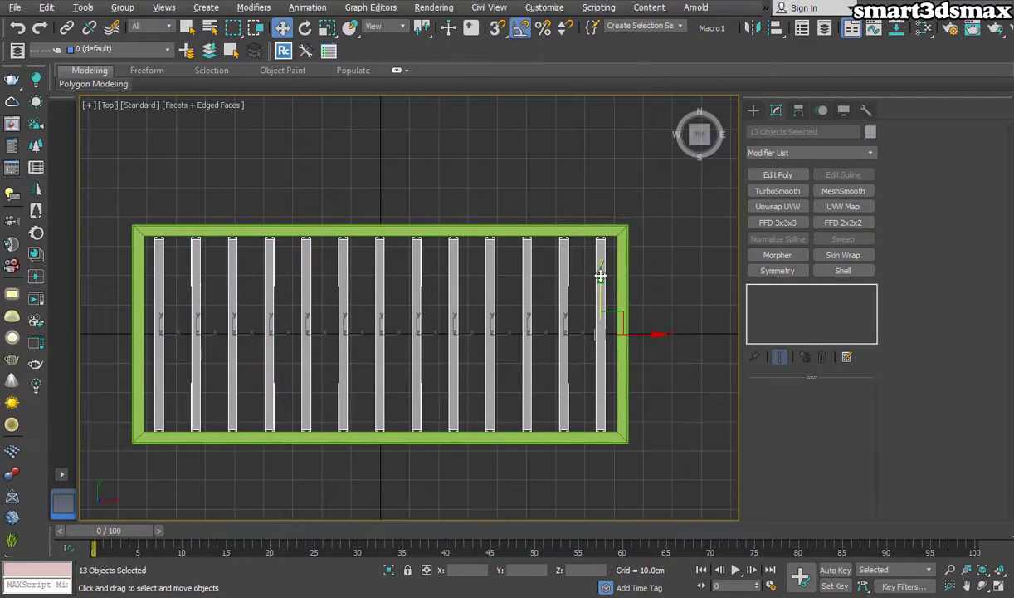
Make a copy of the rightmost slat, rotated 90 degrees and placed near the frame's upper long side
{"action": "left_click", "coordinate": [603, 288]}
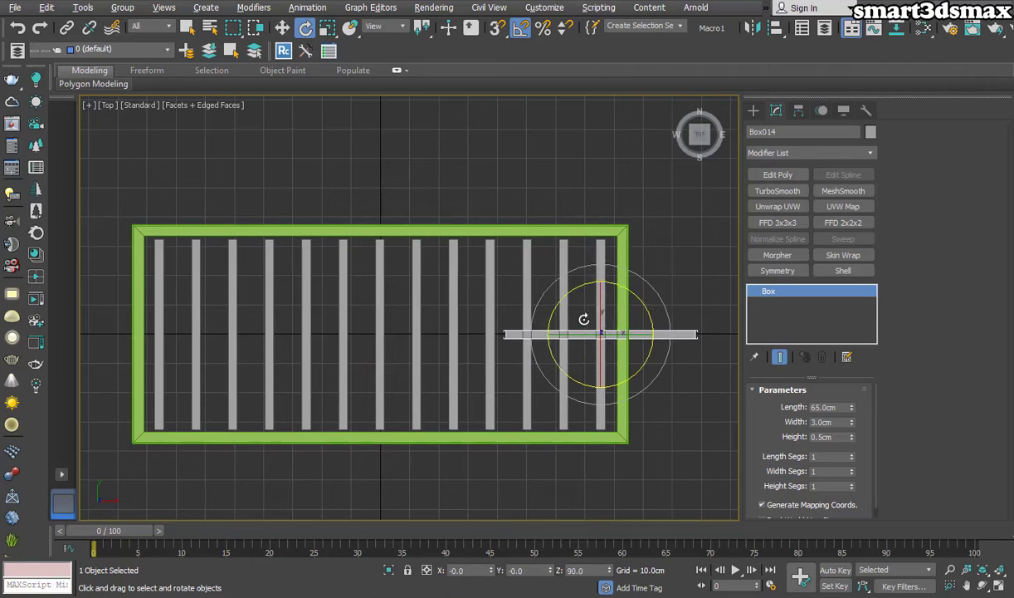
{"action": "key", "text": "w"}
{"action": "scroll", "coordinate": [567, 265], "scroll_direction": "up", "scroll_amount": 4}
{"action": "middle_click_drag", "start_coordinate": [458, 343], "coordinate": [463, 324]}
{"action": "left_click_drag", "start_coordinate": [421, 293], "coordinate": [419, 289]}
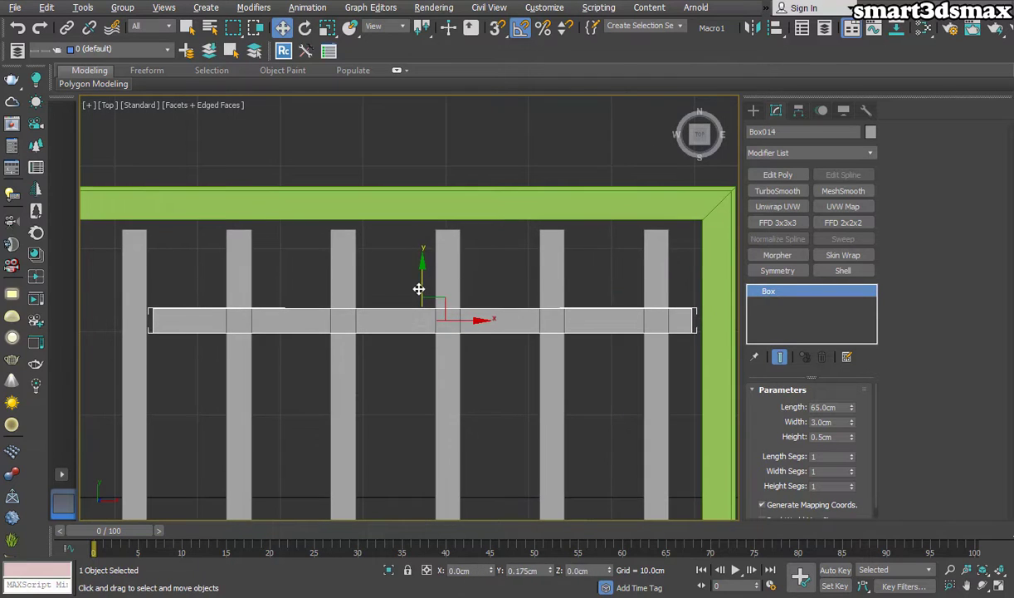
Extend both ends of the lengthwise slat by moving its Edit Poly vertices so it spans nearly the whole frame
{"action": "scroll", "coordinate": [386, 319], "scroll_direction": "down", "scroll_amount": 3}
{"action": "middle_click_drag", "start_coordinate": [367, 362], "coordinate": [468, 362]}
{"action": "key", "text": "1"}
{"action": "left_click_drag", "start_coordinate": [296, 381], "coordinate": [399, 290]}
{"action": "scroll", "coordinate": [598, 349], "scroll_direction": "down", "scroll_amount": 4}
{"action": "left_click_drag", "start_coordinate": [571, 340], "coordinate": [419, 344]}
{"action": "scroll", "coordinate": [371, 342], "scroll_direction": "up", "scroll_amount": 8}
{"action": "left_click_drag", "start_coordinate": [432, 326], "coordinate": [327, 328]}
{"action": "scroll", "coordinate": [227, 377], "scroll_direction": "down", "scroll_amount": 7}
{"action": "middle_click_drag", "start_coordinate": [498, 388], "coordinate": [495, 361]}
{"action": "key", "text": "1"}
Copy the lengthwise slat four times down the frame's width and shift all five up about 5.1 cm along Y
{"action": "left_click_drag", "start_coordinate": [637, 286], "coordinate": [637, 336], "text": "shift"}
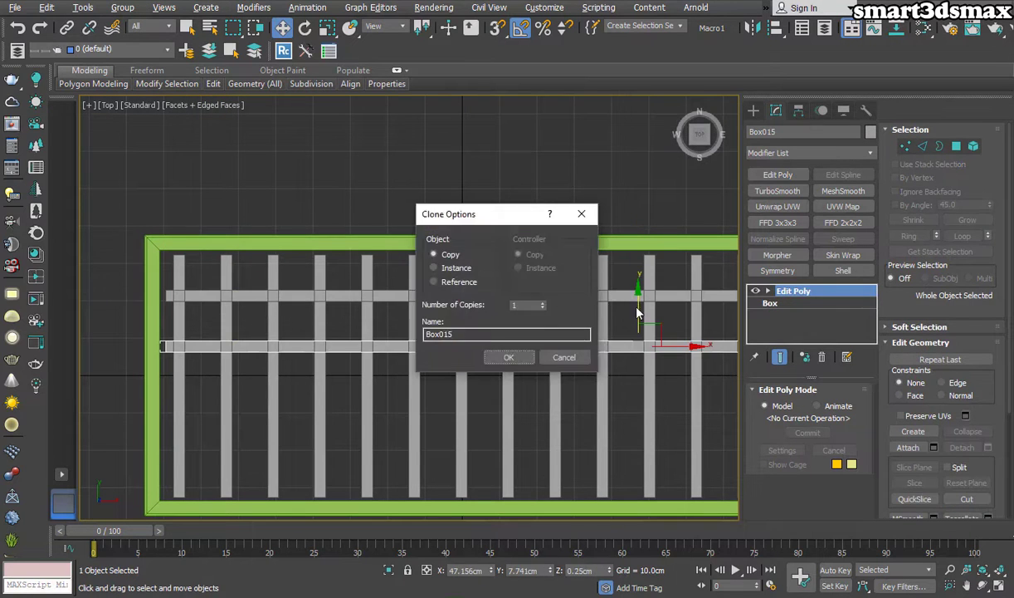
{"action": "left_click_drag", "start_coordinate": [407, 209], "coordinate": [415, 440]}
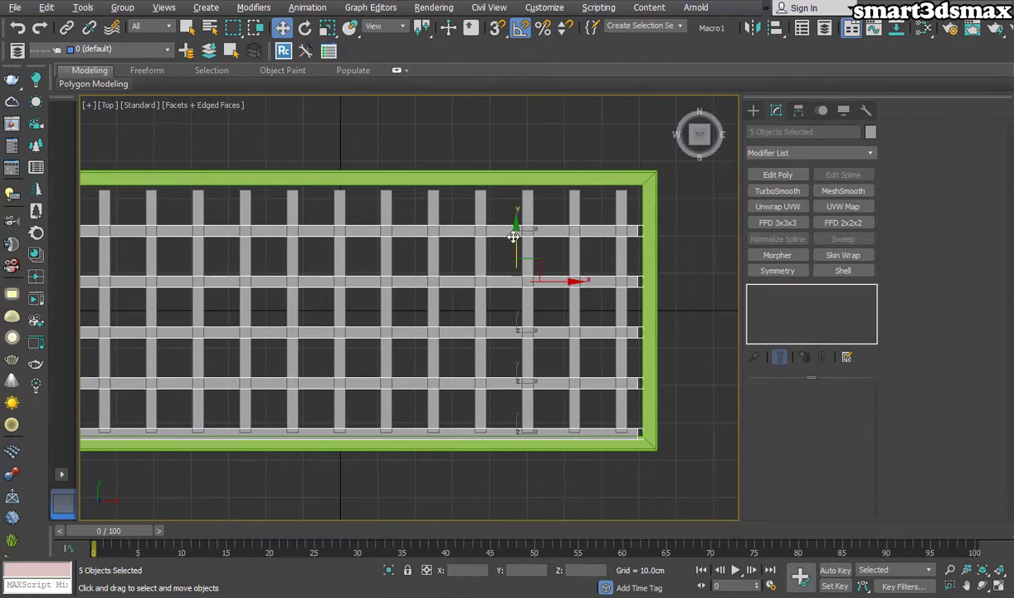
{"action": "left_click_drag", "start_coordinate": [514, 234], "coordinate": [514, 215]}
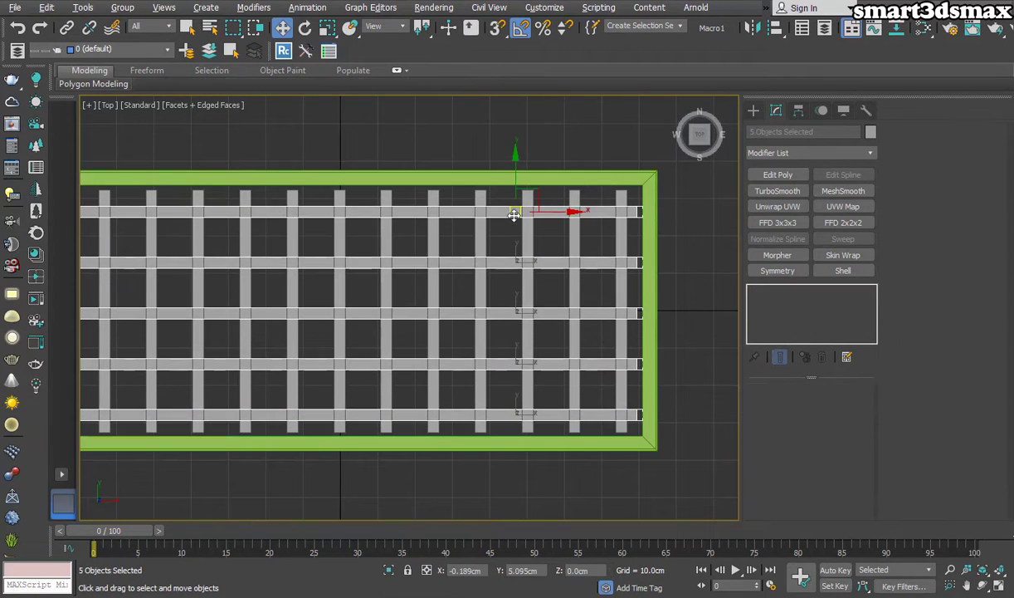
{"action": "scroll", "coordinate": [448, 390], "scroll_direction": "down", "scroll_amount": 3}
{"action": "scroll", "coordinate": [448, 398], "scroll_direction": "up", "scroll_amount": 3}
{"action": "scroll", "coordinate": [447, 403], "scroll_direction": "down", "scroll_amount": 2}
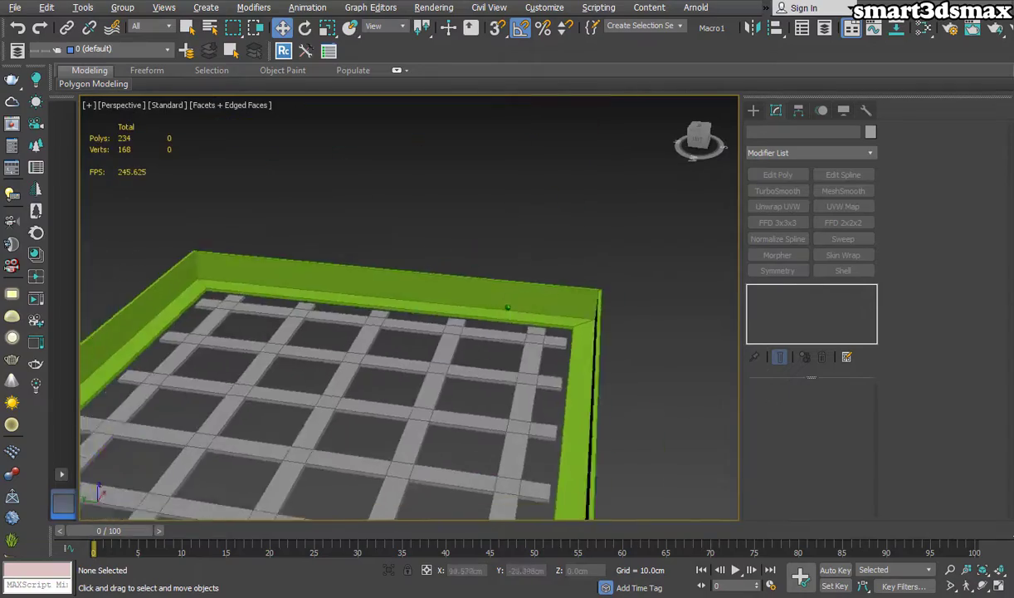
Select all the slats without the frame and adjust their height against the frame's bottom flange in Front view
{"action": "scroll", "coordinate": [508, 307], "scroll_direction": "down", "scroll_amount": 2}
{"action": "key", "text": "ctrl+a"}
{"action": "left_click", "coordinate": [495, 258], "text": "alt"}
{"action": "scroll", "coordinate": [512, 324], "scroll_direction": "up", "scroll_amount": 3}
{"action": "middle_click_drag", "start_coordinate": [496, 258], "coordinate": [694, 267], "text": "alt"}
{"action": "scroll", "coordinate": [485, 321], "scroll_direction": "up", "scroll_amount": 2}
{"action": "scroll", "coordinate": [694, 266], "scroll_direction": "down", "scroll_amount": 4}
{"action": "key", "text": "f"}
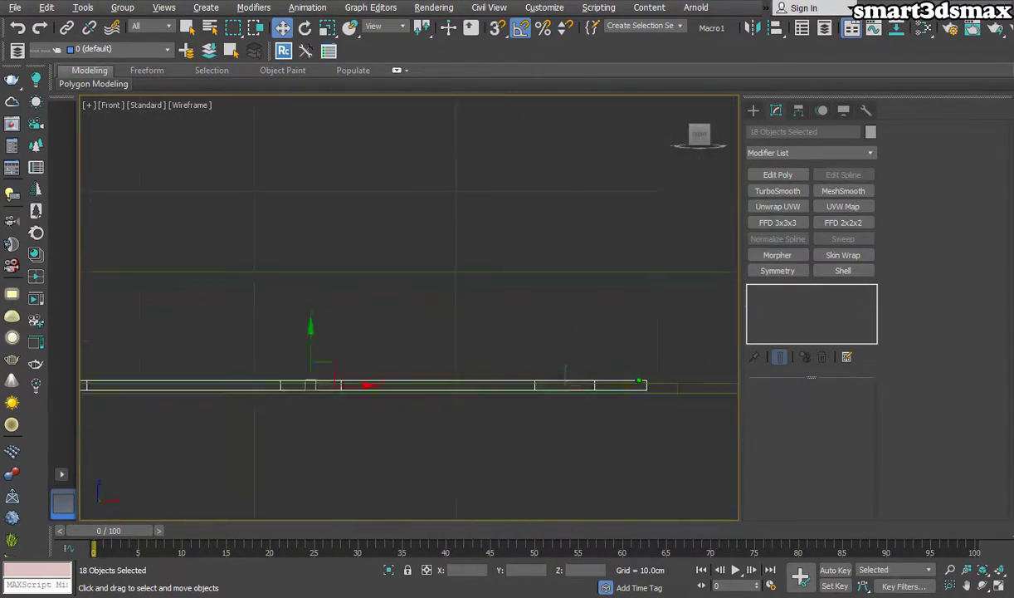
{"action": "left_click_drag", "start_coordinate": [659, 365], "coordinate": [659, 366]}
Add Edit Poly to the rightmost crosswise slat and attach all the other crosswise slats to it
{"action": "key", "text": "p"}
{"action": "scroll", "coordinate": [659, 366], "scroll_direction": "up", "scroll_amount": 4}
{"action": "middle_click_drag", "start_coordinate": [581, 357], "coordinate": [448, 448], "text": "alt"}
{"action": "left_click", "coordinate": [512, 412]}
{"action": "middle_click_drag", "start_coordinate": [496, 412], "coordinate": [396, 276], "text": "alt"}
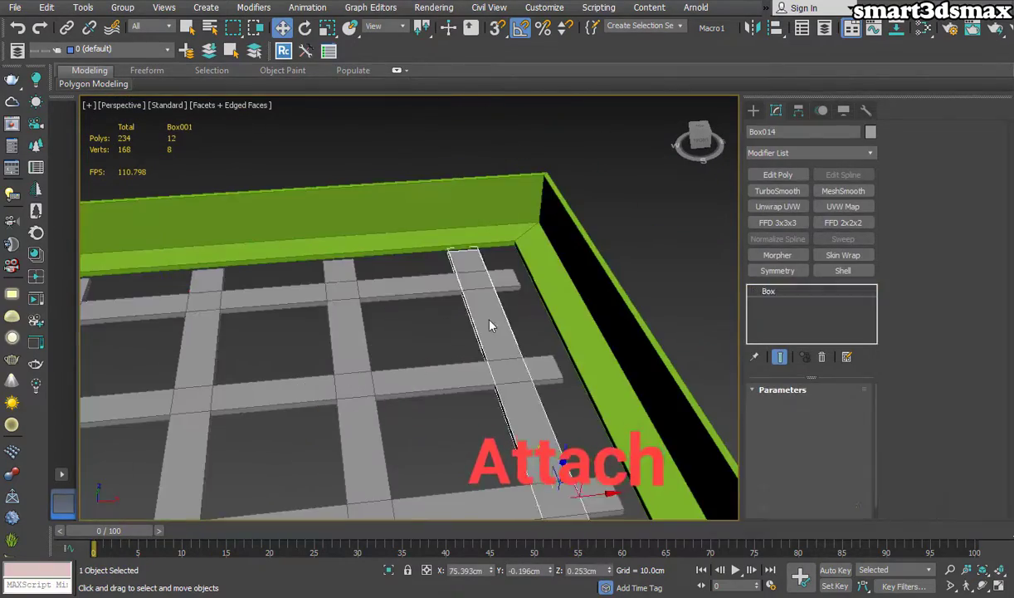
{"action": "middle_click_drag", "start_coordinate": [489, 257], "coordinate": [540, 249], "text": "alt"}
{"action": "left_click", "coordinate": [798, 177]}
{"action": "left_click", "coordinate": [918, 448]}
{"action": "scroll", "coordinate": [449, 360], "scroll_direction": "down", "scroll_amount": 5}
{"action": "middle_click_drag", "start_coordinate": [390, 439], "coordinate": [522, 346]}
{"action": "left_click", "coordinate": [522, 343]}
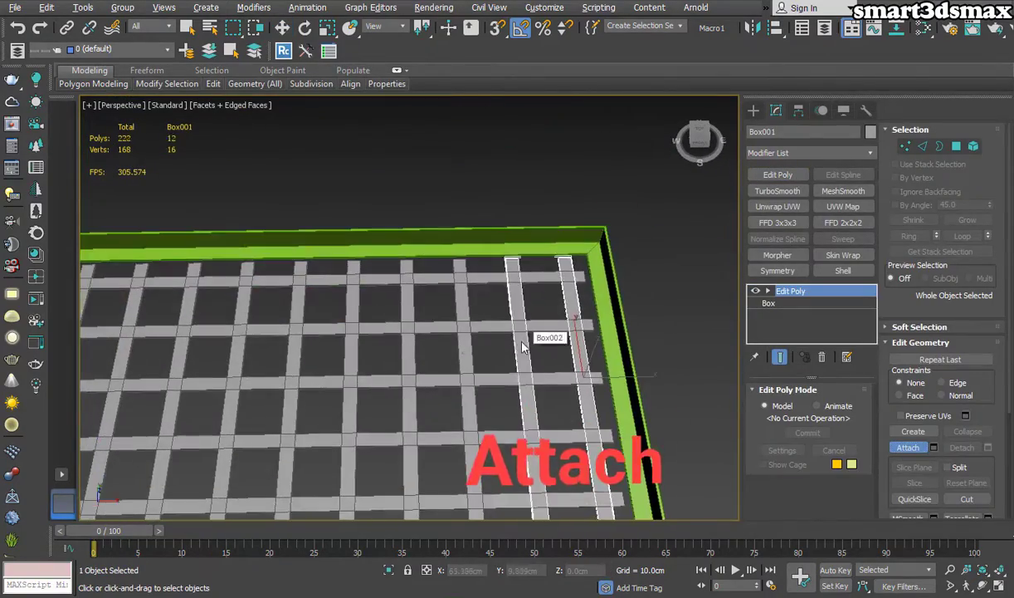
{"action": "left_click", "coordinate": [286, 355]}
{"action": "middle_click_drag", "start_coordinate": [286, 355], "coordinate": [469, 357]}
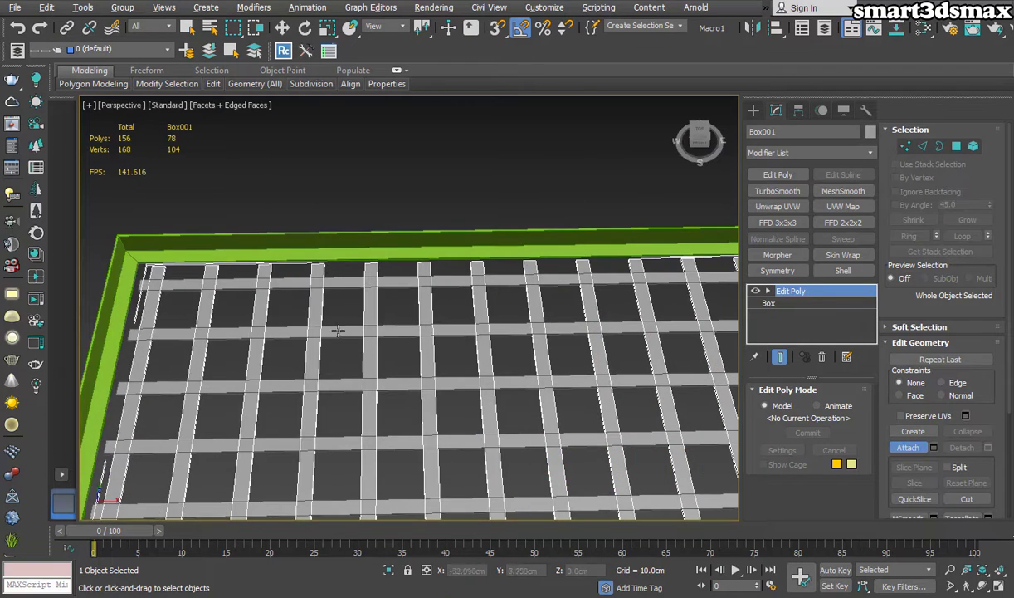
{"action": "right_click", "coordinate": [337, 330]}
Add another Edit Poly to the attached slats, select all their polygons and activate Slice Plane
{"action": "middle_click_drag", "start_coordinate": [338, 331], "coordinate": [86, 335]}
{"action": "middle_click_drag", "start_coordinate": [546, 342], "coordinate": [512, 316]}
{"action": "scroll", "coordinate": [460, 319], "scroll_direction": "up", "scroll_amount": 4}
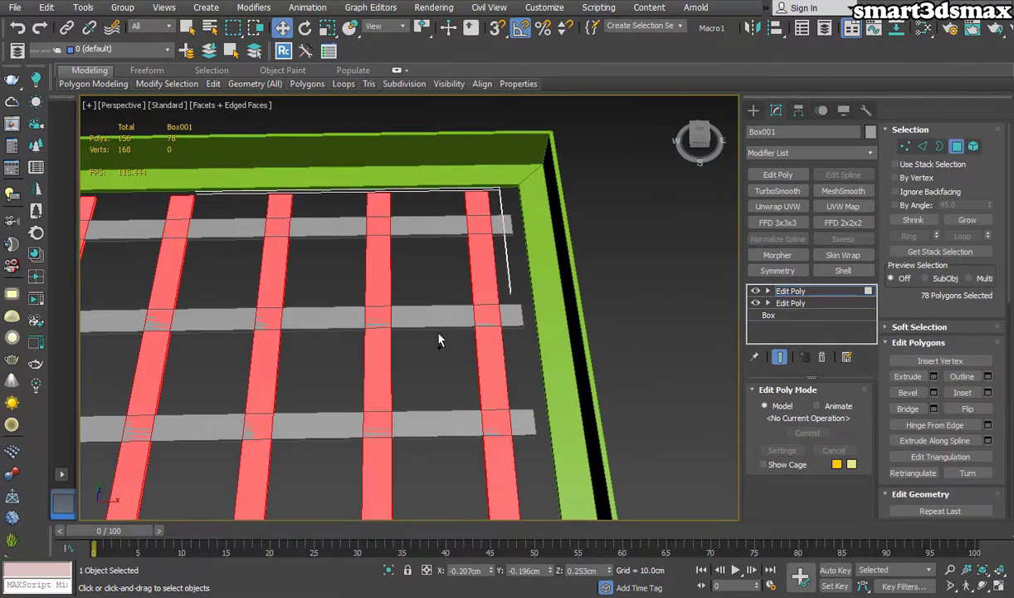
{"action": "scroll", "coordinate": [938, 332], "scroll_direction": "down", "scroll_amount": 5}
{"action": "left_click", "coordinate": [913, 471]}
{"action": "scroll", "coordinate": [445, 357], "scroll_direction": "down", "scroll_amount": 5}
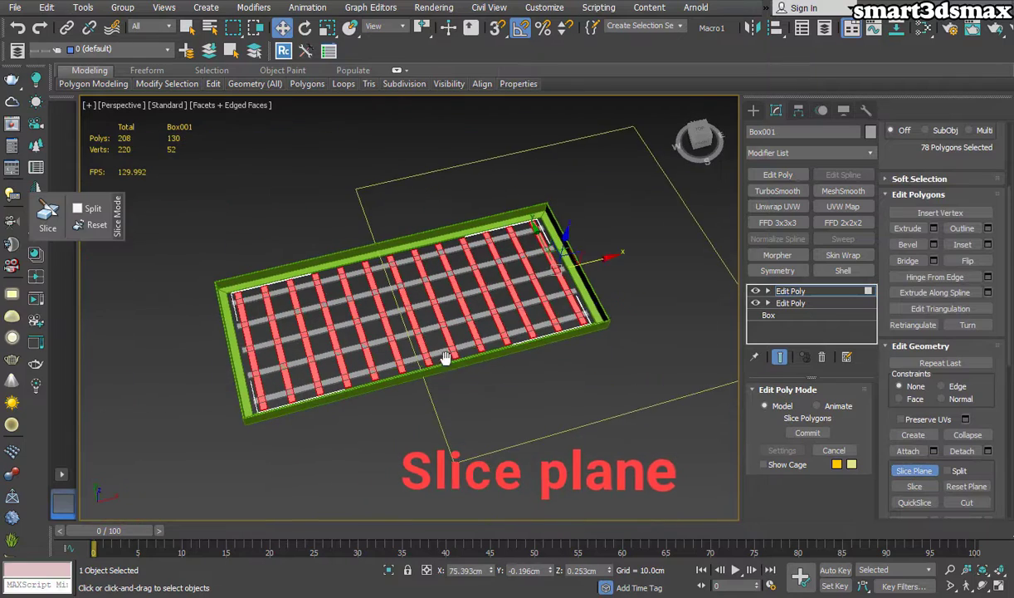
Slice the crosswise slats in Top view along the edges of the upper lengthwise slats, snapping the plane to vertices
{"action": "key", "text": "t"}
{"action": "scroll", "coordinate": [470, 331], "scroll_direction": "up", "scroll_amount": 8}
{"action": "key", "text": "w"}
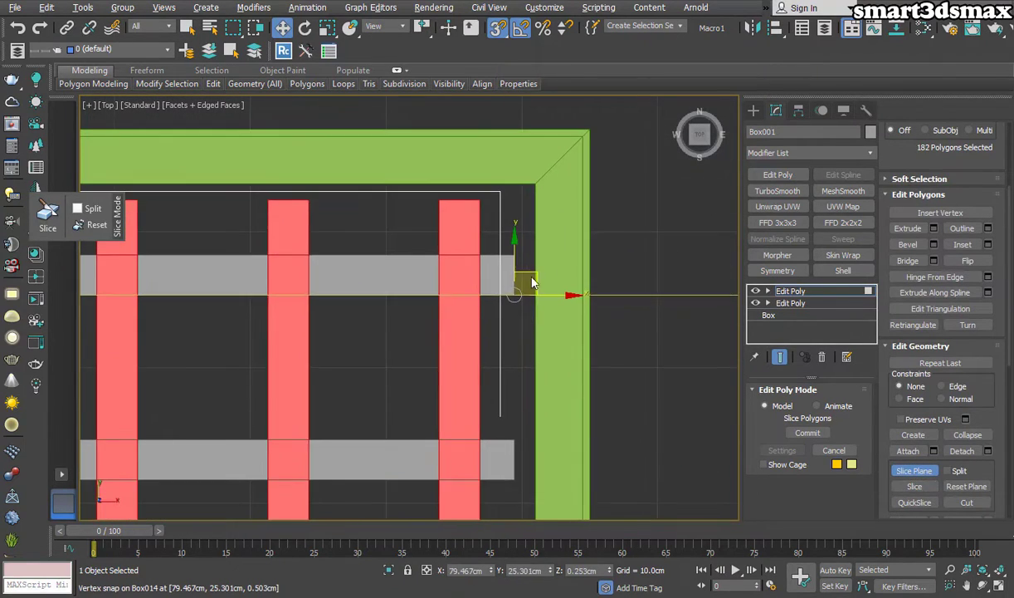
{"action": "middle_click_drag", "start_coordinate": [485, 474], "coordinate": [503, 355]}
{"action": "middle_click_drag", "start_coordinate": [523, 431], "coordinate": [537, 317]}
{"action": "left_click_drag", "start_coordinate": [539, 245], "coordinate": [538, 430]}
{"action": "left_click", "coordinate": [913, 485]}
{"action": "left_click", "coordinate": [914, 486]}
Slice the crosswise slats along the edges of the remaining lower lengthwise slats and finish the Slice Plane operation
{"action": "middle_click_drag", "start_coordinate": [543, 485], "coordinate": [530, 250]}
{"action": "left_click_drag", "start_coordinate": [525, 195], "coordinate": [525, 379]}
{"action": "middle_click_drag", "start_coordinate": [512, 412], "coordinate": [515, 306]}
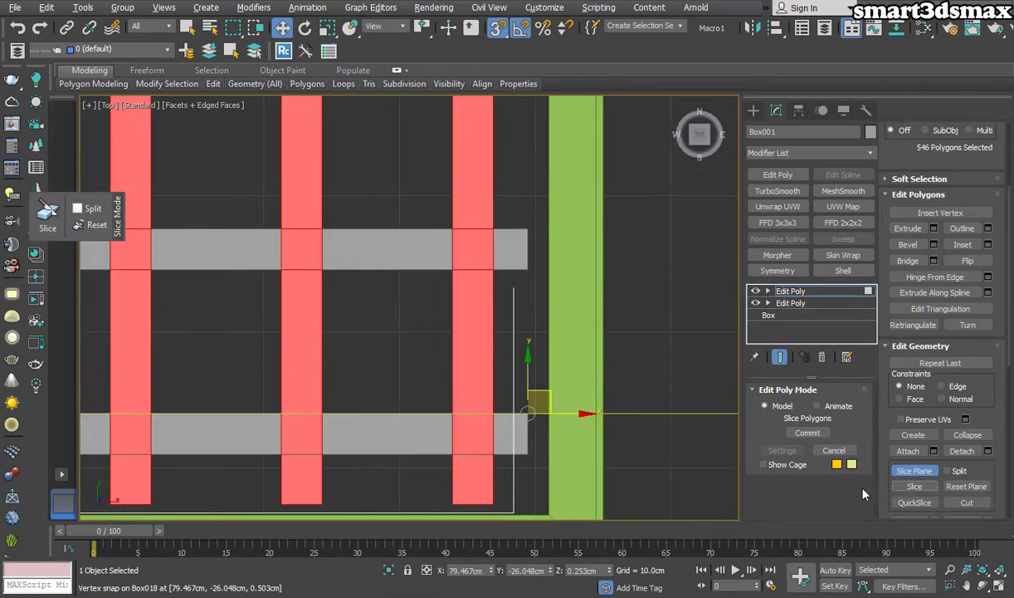
{"action": "middle_click_drag", "start_coordinate": [515, 448], "coordinate": [529, 306]}
{"action": "left_click_drag", "start_coordinate": [541, 232], "coordinate": [541, 312]}
{"action": "left_click", "coordinate": [914, 485]}
{"action": "key", "text": "p"}
{"action": "scroll", "coordinate": [598, 340], "scroll_direction": "up", "scroll_amount": 3}
{"action": "middle_click_drag", "start_coordinate": [485, 317], "coordinate": [583, 319], "text": "alt"}
{"action": "left_click", "coordinate": [914, 470]}
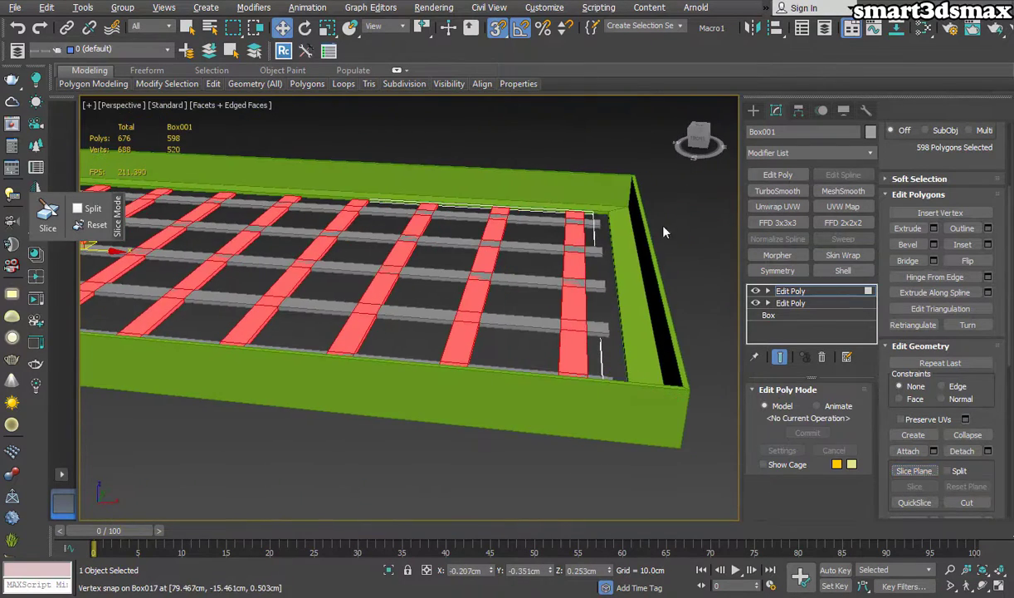
Leave polygon editing, inspect the sliced crosswise slats in isolation and restore the full model
{"action": "middle_click_drag", "start_coordinate": [663, 232], "coordinate": [679, 233], "text": "alt"}
{"action": "key", "text": "4"}
{"action": "left_click", "coordinate": [679, 233]}
{"action": "left_click", "coordinate": [536, 314]}
{"action": "key", "text": "alt+q"}
{"action": "scroll", "coordinate": [536, 315], "scroll_direction": "up", "scroll_amount": 2}
{"action": "middle_click_drag", "start_coordinate": [489, 319], "coordinate": [544, 332], "text": "alt"}
{"action": "key", "text": "s"}
{"action": "key", "text": "alt+q"}
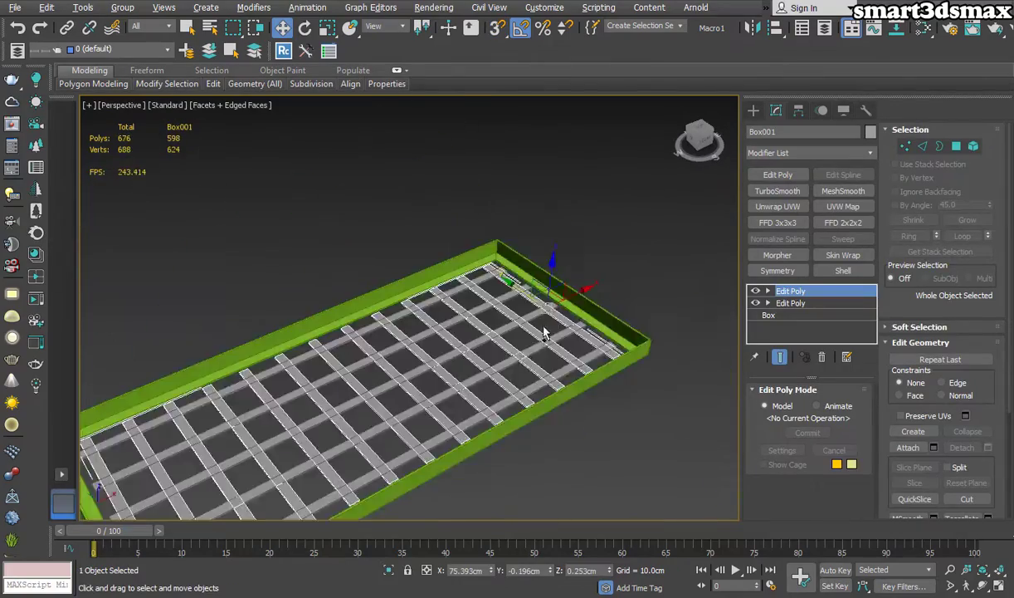
Attach all the lengthwise slats into one object, add another Edit Poly and select all their polygons
{"action": "scroll", "coordinate": [544, 332], "scroll_direction": "up", "scroll_amount": 5}
{"action": "left_click", "coordinate": [358, 174]}
{"action": "left_click", "coordinate": [513, 296]}
{"action": "left_click", "coordinate": [619, 380]}
{"action": "middle_click_drag", "start_coordinate": [618, 380], "coordinate": [398, 214]}
{"action": "left_click", "coordinate": [467, 253]}
{"action": "middle_click_drag", "start_coordinate": [466, 253], "coordinate": [581, 266], "text": "alt"}
{"action": "right_click", "coordinate": [581, 266]}
{"action": "middle_click_drag", "start_coordinate": [581, 265], "coordinate": [539, 353]}
{"action": "key", "text": "4"}
{"action": "key", "text": "ctrl+a"}
Activate Slice Plane for the lengthwise slats and rotate the plane so it stands upright across them
{"action": "scroll", "coordinate": [480, 272], "scroll_direction": "down", "scroll_amount": 3}
{"action": "key", "text": "alt+w"}
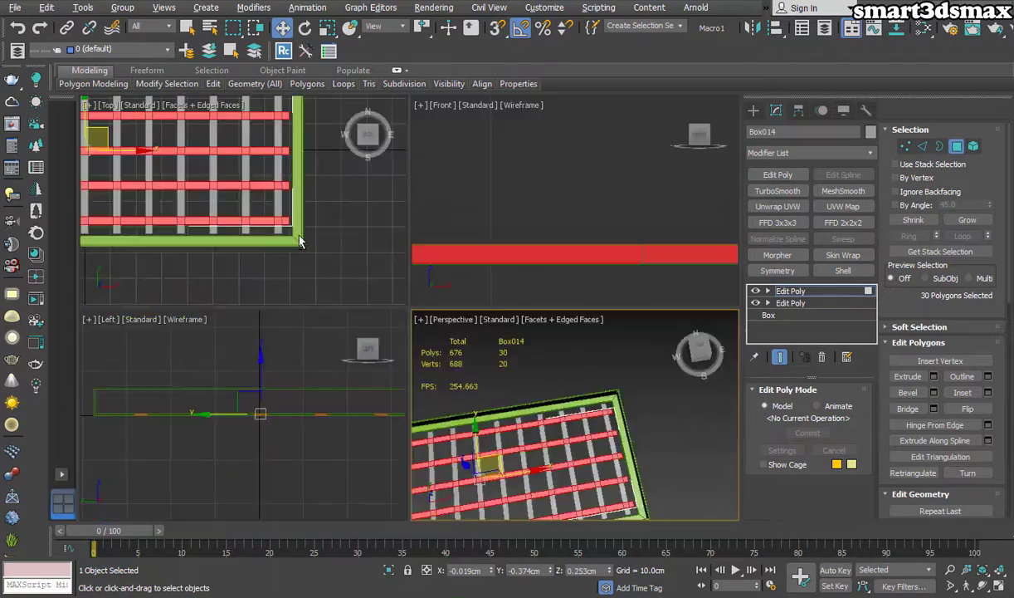
{"action": "right_click", "coordinate": [299, 238]}
{"action": "key", "text": "alt+w"}
{"action": "scroll", "coordinate": [905, 462], "scroll_direction": "down", "scroll_amount": 3}
{"action": "left_click", "coordinate": [912, 457]}
{"action": "key", "text": "p"}
{"action": "key", "text": "e"}
{"action": "left_click_drag", "start_coordinate": [516, 347], "coordinate": [498, 351]}
{"action": "middle_click_drag", "start_coordinate": [498, 351], "coordinate": [484, 401]}
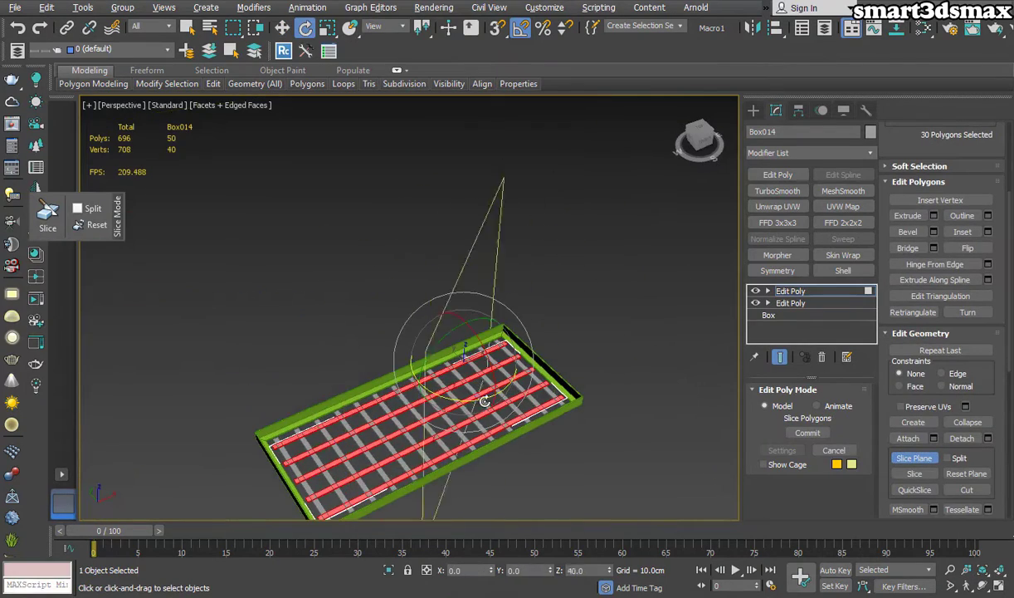
Slice the lengthwise slats in Top view along both edges of the rightmost crosswise slat, snapping the plane to vertices
{"action": "key", "text": "t"}
{"action": "scroll", "coordinate": [538, 261], "scroll_direction": "up", "scroll_amount": 6}
{"action": "key", "text": "w"}
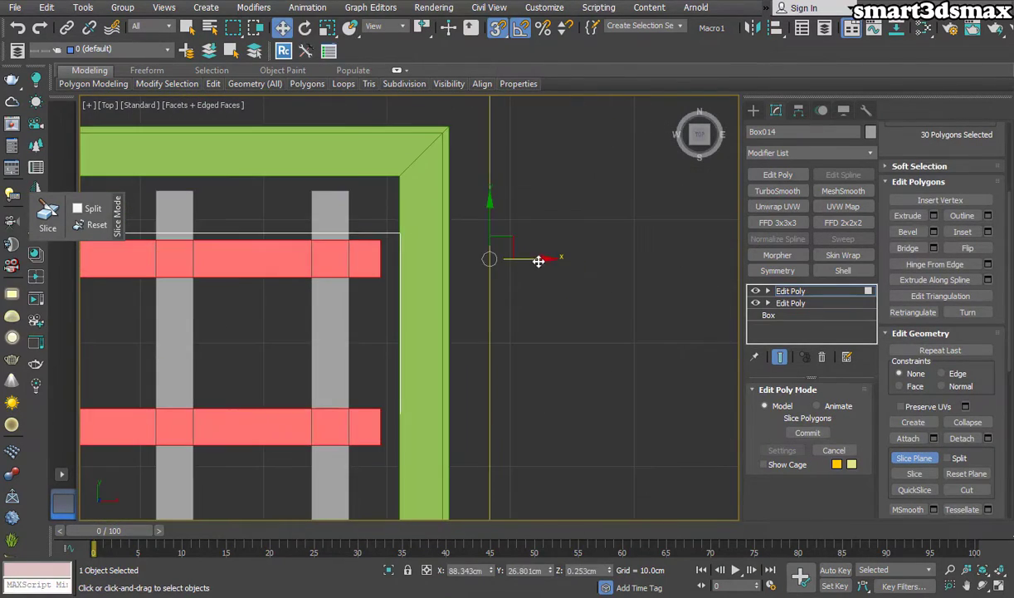
{"action": "middle_click_drag", "start_coordinate": [427, 331], "coordinate": [559, 383]}
{"action": "left_click_drag", "start_coordinate": [521, 310], "coordinate": [445, 253]}
{"action": "middle_click_drag", "start_coordinate": [427, 292], "coordinate": [559, 326]}
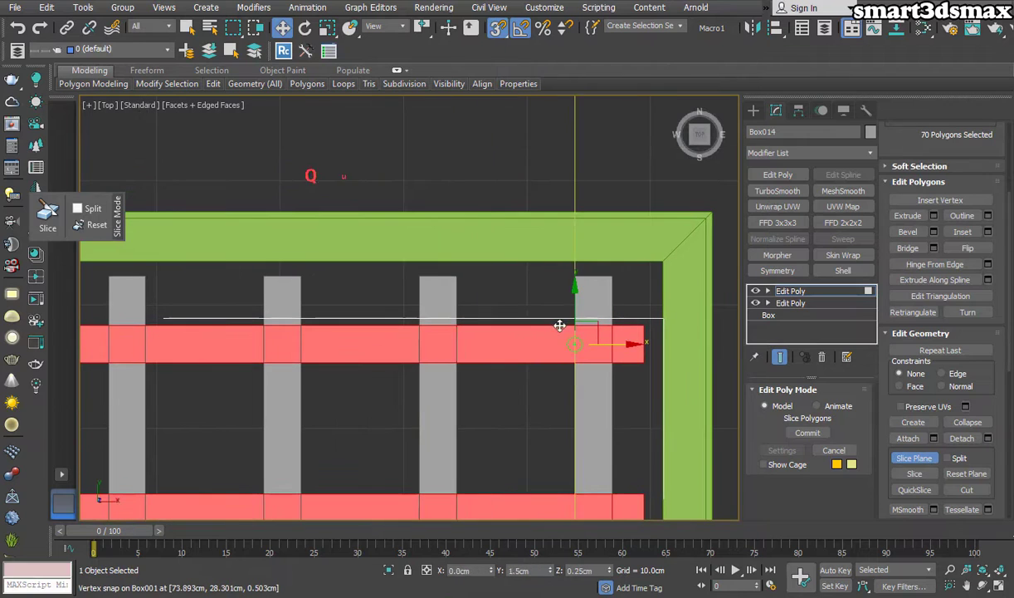
Slice the lengthwise slats along the edges of the following crosswise slats, from the second one up to the middle
{"action": "left_click_drag", "start_coordinate": [488, 348], "coordinate": [450, 345]}
{"action": "middle_click_drag", "start_coordinate": [338, 353], "coordinate": [496, 380]}
{"action": "left_click_drag", "start_coordinate": [606, 372], "coordinate": [453, 372]}
{"action": "middle_click_drag", "start_coordinate": [412, 367], "coordinate": [495, 378]}
{"action": "left_click_drag", "start_coordinate": [423, 377], "coordinate": [386, 378]}
{"action": "middle_click_drag", "start_coordinate": [310, 367], "coordinate": [555, 397]}
{"action": "left_click_drag", "start_coordinate": [623, 409], "coordinate": [471, 390]}
{"action": "left_click_drag", "start_coordinate": [472, 408], "coordinate": [401, 391]}
{"action": "left_click", "coordinate": [914, 473]}
{"action": "left_click", "coordinate": [914, 473]}
{"action": "left_click_drag", "start_coordinate": [522, 376], "coordinate": [425, 375]}
{"action": "left_click", "coordinate": [913, 473]}
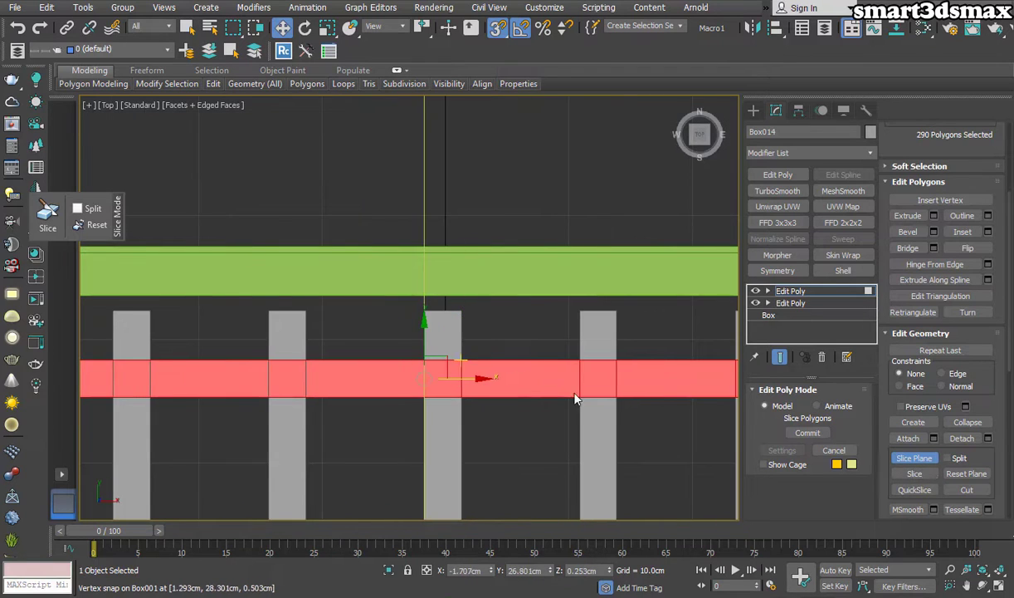
Continue slicing the lengthwise slats at the edges of the crosswise slats just beyond the middle of the lattice
{"action": "left_click", "coordinate": [914, 473]}
{"action": "left_click_drag", "start_coordinate": [573, 388], "coordinate": [417, 365]}
{"action": "left_click", "coordinate": [916, 473]}
{"action": "middle_click_drag", "start_coordinate": [357, 365], "coordinate": [442, 371]}
{"action": "left_click_drag", "start_coordinate": [531, 396], "coordinate": [464, 336]}
{"action": "left_click", "coordinate": [914, 473]}
{"action": "middle_click_drag", "start_coordinate": [348, 357], "coordinate": [464, 372]}
{"action": "left_click_drag", "start_coordinate": [614, 411], "coordinate": [465, 348]}
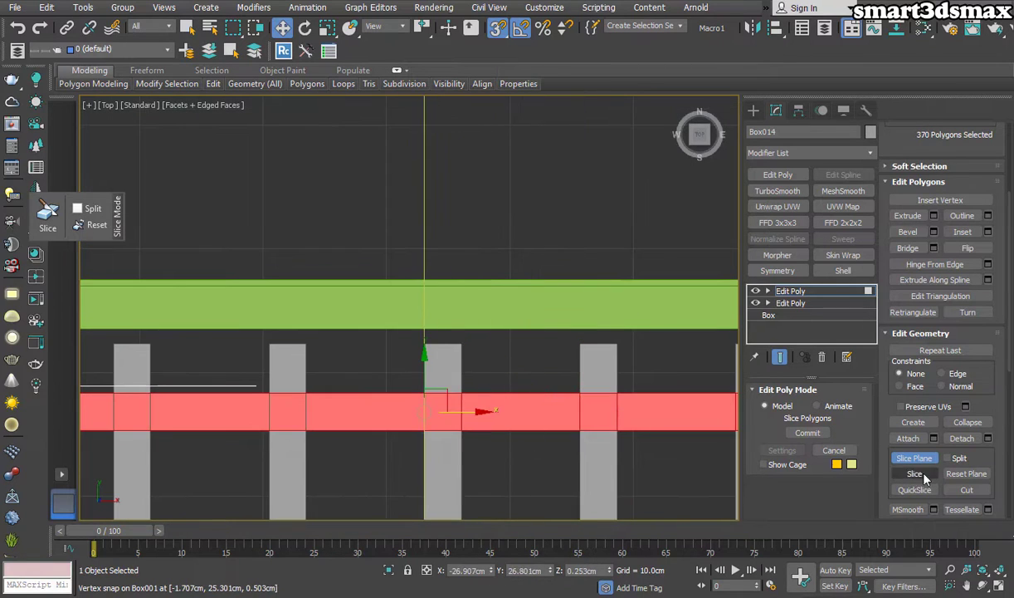
{"action": "left_click", "coordinate": [924, 477]}
{"action": "middle_click_drag", "start_coordinate": [349, 365], "coordinate": [446, 358]}
{"action": "left_click_drag", "start_coordinate": [565, 405], "coordinate": [403, 387]}
Slice the lengthwise slats at the last crosswise slats near the left end and finish the Slice Plane operation
{"action": "left_click", "coordinate": [914, 474]}
{"action": "middle_click_drag", "start_coordinate": [490, 427], "coordinate": [603, 436]}
{"action": "left_click_drag", "start_coordinate": [531, 414], "coordinate": [360, 422]}
{"action": "left_click", "coordinate": [914, 473]}
{"action": "middle_click_drag", "start_coordinate": [453, 423], "coordinate": [569, 444]}
{"action": "left_click", "coordinate": [914, 473]}
{"action": "left_click_drag", "start_coordinate": [519, 435], "coordinate": [320, 417]}
{"action": "left_click", "coordinate": [913, 473]}
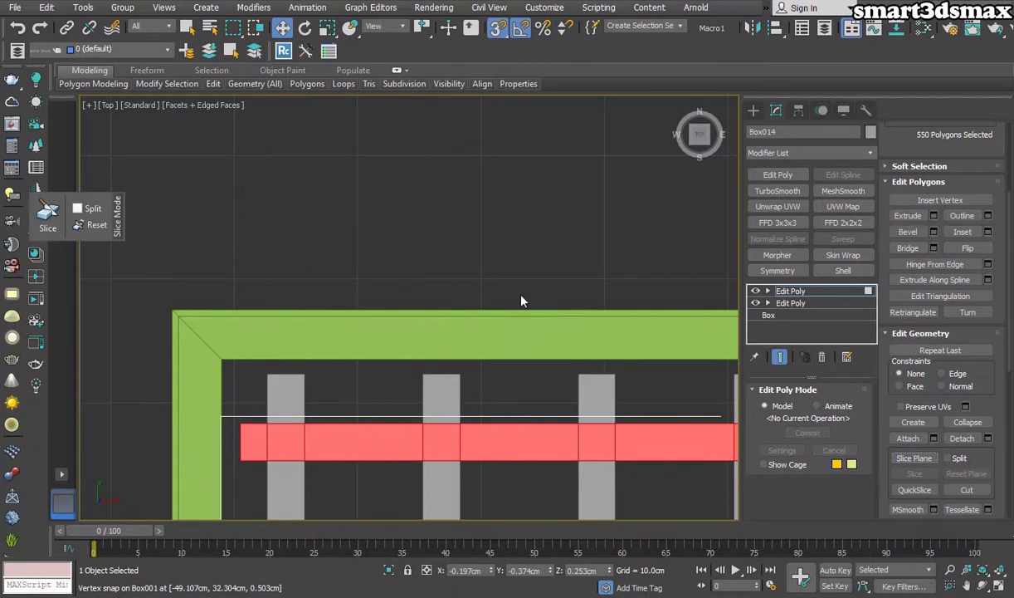
Leave polygon editing, inspect the sliced lengthwise slats in isolation and bring back the hidden objects
{"action": "key", "text": "p"}
{"action": "left_click", "coordinate": [799, 290]}
{"action": "key", "text": "alt+q"}
{"action": "middle_click_drag", "start_coordinate": [498, 307], "coordinate": [412, 326], "text": "alt"}
{"action": "key", "text": "s"}
{"action": "left_click", "coordinate": [398, 475]}
{"action": "scroll", "coordinate": [399, 348], "scroll_direction": "down", "scroll_amount": 3}
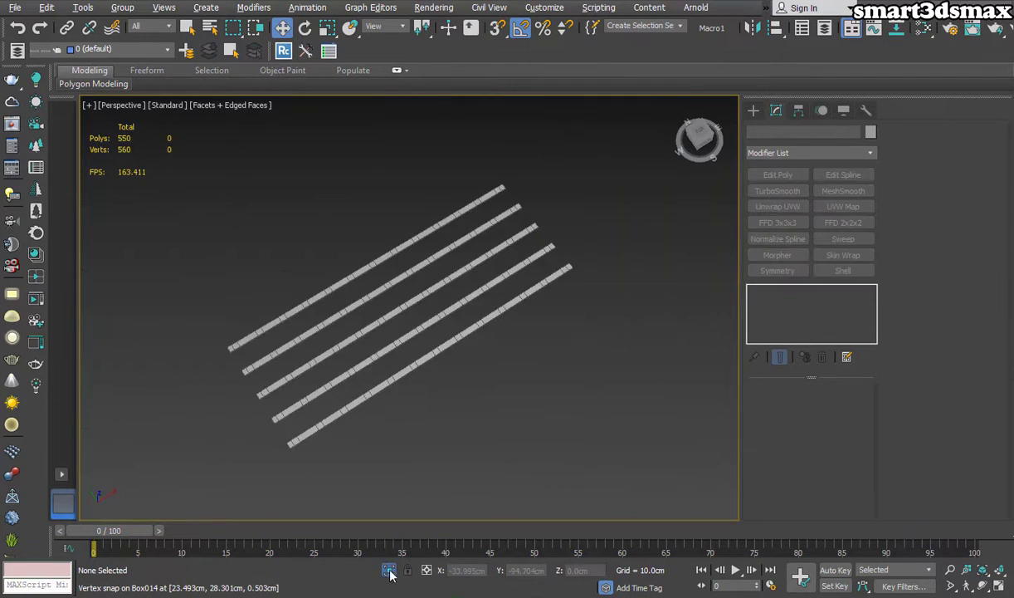
{"action": "left_click", "coordinate": [389, 571]}
Select the slats and add a third Edit Poly modifier to them
{"action": "middle_click_drag", "start_coordinate": [511, 311], "coordinate": [464, 320], "text": "alt"}
{"action": "scroll", "coordinate": [391, 321], "scroll_direction": "up", "scroll_amount": 6}
{"action": "scroll", "coordinate": [391, 321], "scroll_direction": "down", "scroll_amount": 4}
{"action": "left_click", "coordinate": [537, 325]}
{"action": "middle_click_drag", "start_coordinate": [536, 325], "coordinate": [505, 323]}
{"action": "key", "text": "alt+a"}
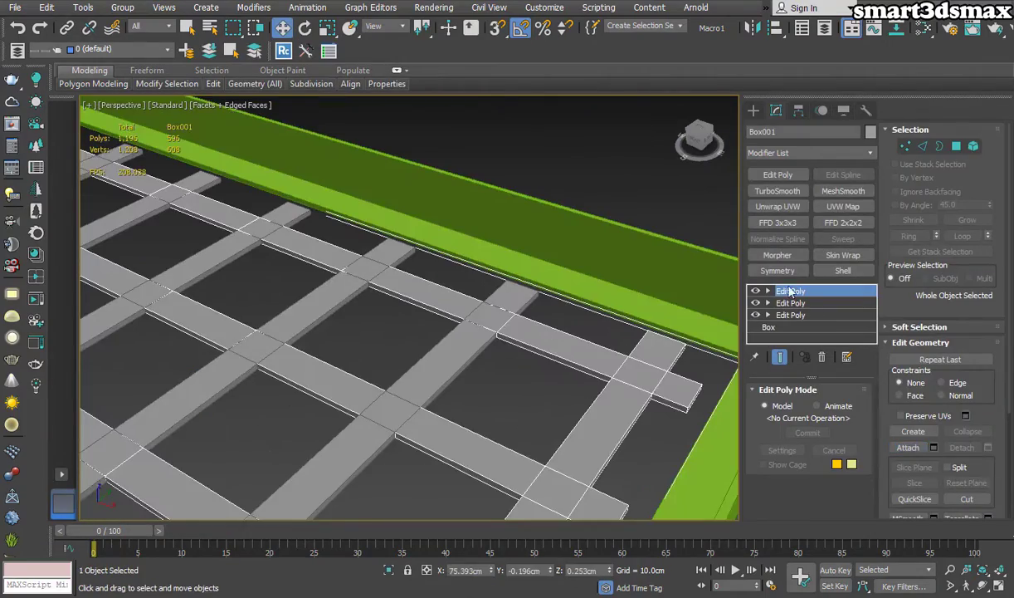
Activate Use Transform Coordinate Center and lower the outermost lengthwise slat's second-crossing vertices by one slat thickness with vertex snap
{"action": "middle_click_drag", "start_coordinate": [508, 307], "coordinate": [537, 278]}
{"action": "middle_click_drag", "start_coordinate": [467, 336], "coordinate": [365, 332], "text": "alt"}
{"action": "left_click", "coordinate": [424, 27]}
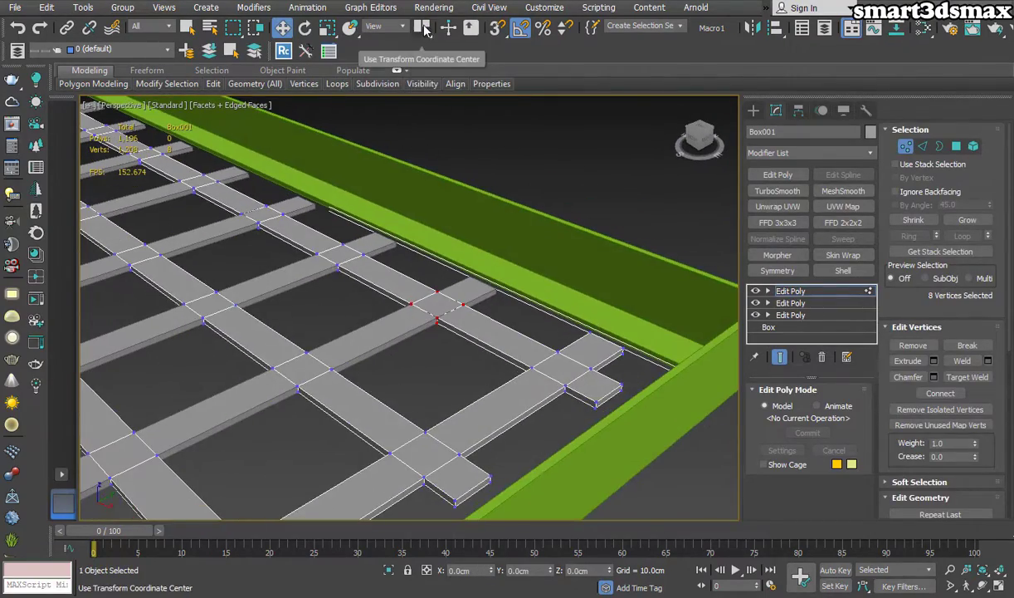
{"action": "middle_click_drag", "start_coordinate": [438, 326], "coordinate": [493, 262]}
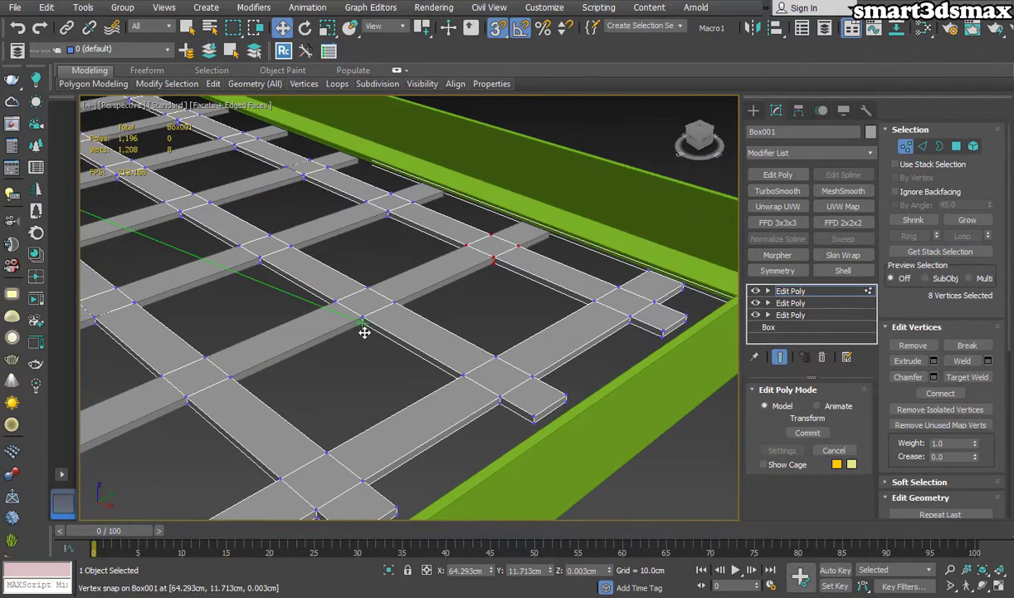
{"action": "left_click_drag", "start_coordinate": [433, 296], "coordinate": [494, 257]}
{"action": "middle_click_drag", "start_coordinate": [504, 256], "coordinate": [520, 359]}
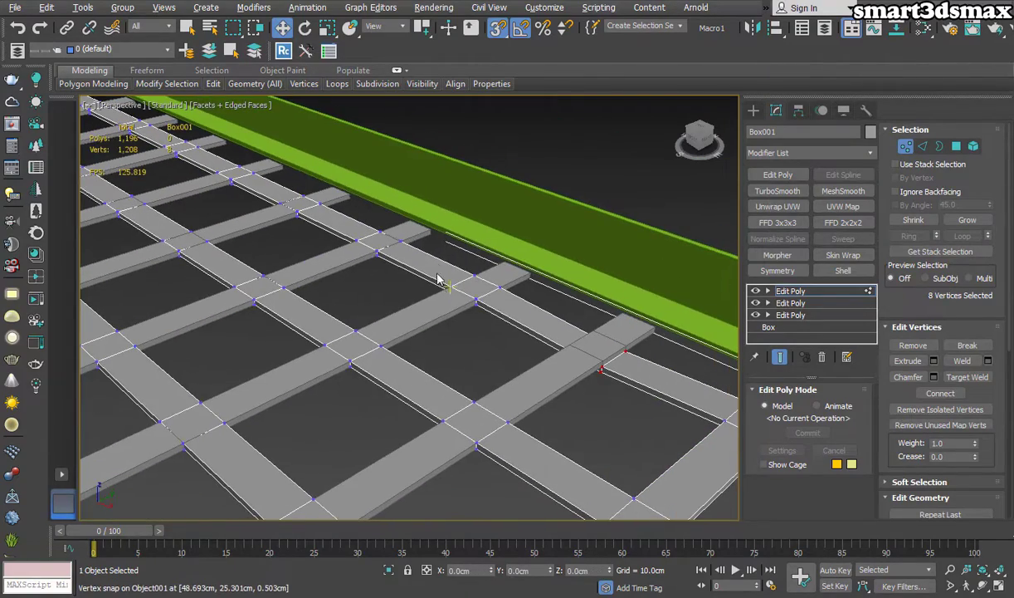
Alternately raise and lower the vertices at the next crossings of the outermost lengthwise slat, using vertex snap
{"action": "middle_click_drag", "start_coordinate": [438, 324], "coordinate": [462, 324], "text": "alt"}
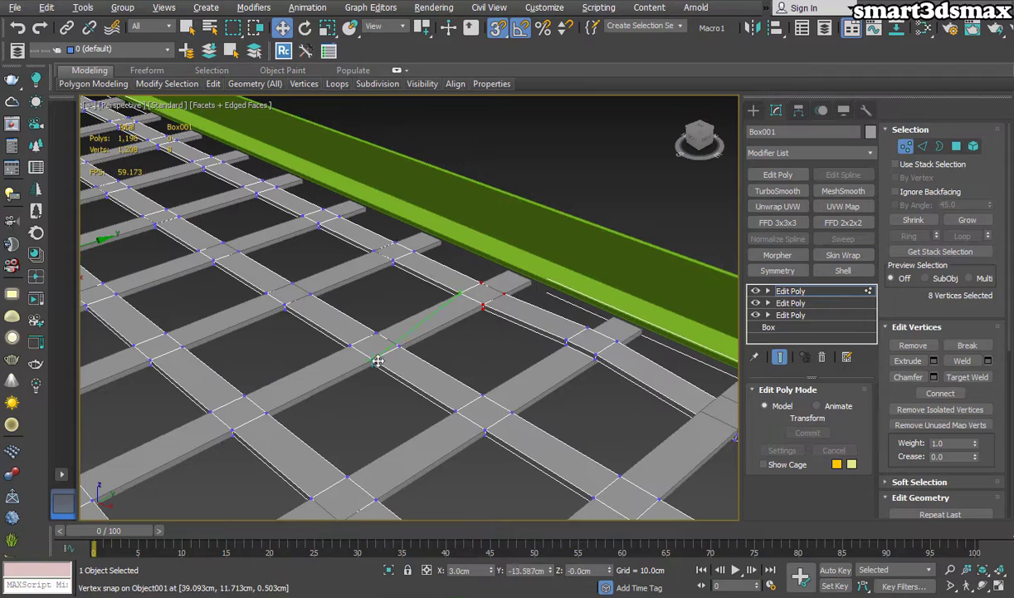
{"action": "left_click_drag", "start_coordinate": [378, 360], "coordinate": [376, 360]}
{"action": "middle_click_drag", "start_coordinate": [359, 223], "coordinate": [414, 306]}
{"action": "left_click_drag", "start_coordinate": [371, 371], "coordinate": [441, 337]}
{"action": "middle_click_drag", "start_coordinate": [441, 336], "coordinate": [457, 311], "text": "alt"}
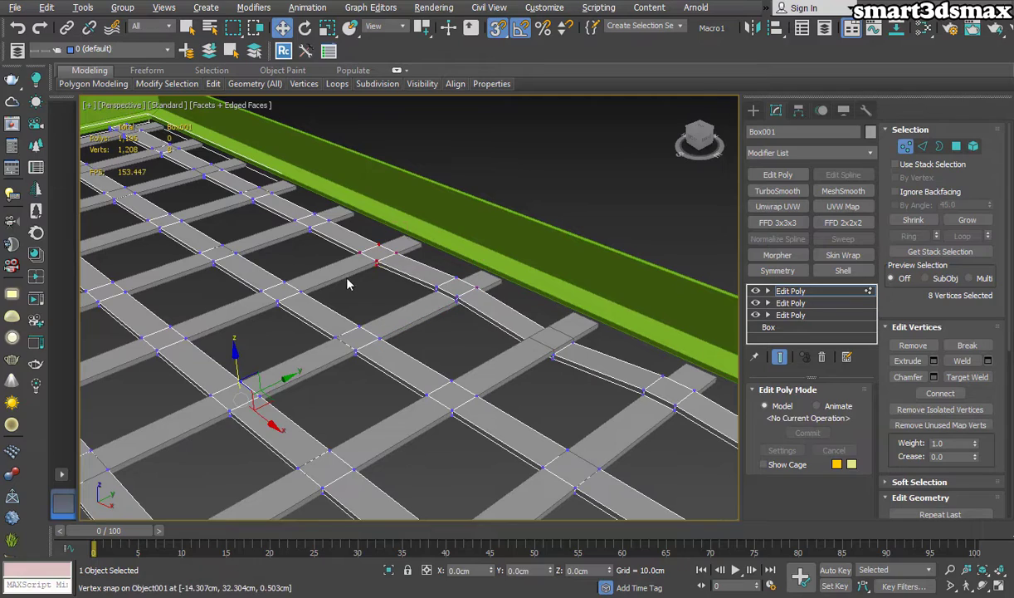
{"action": "middle_click_drag", "start_coordinate": [348, 284], "coordinate": [475, 261]}
{"action": "left_click_drag", "start_coordinate": [376, 323], "coordinate": [384, 302]}
{"action": "middle_click_drag", "start_coordinate": [391, 254], "coordinate": [461, 334]}
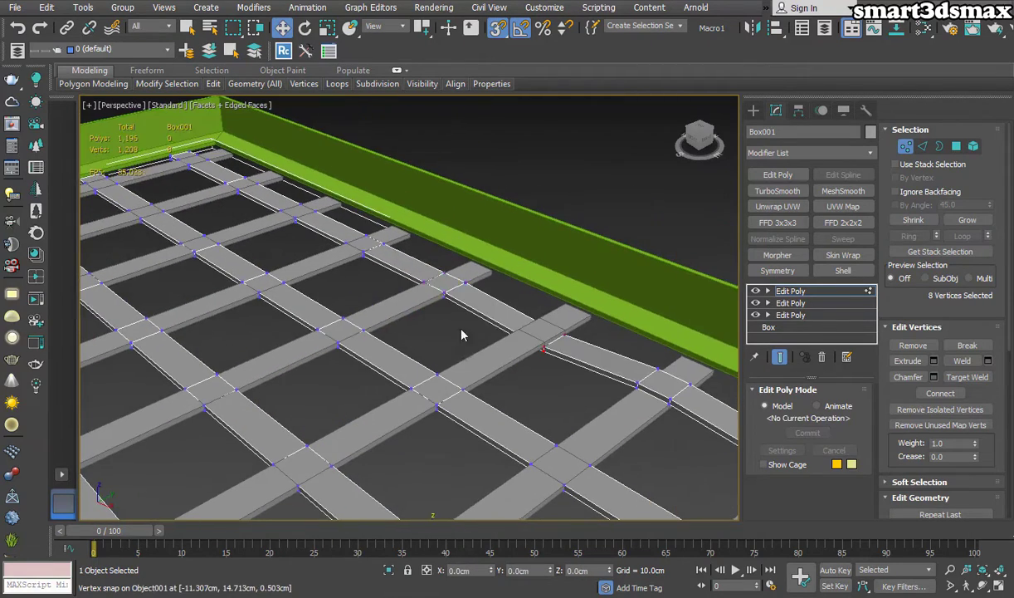
{"action": "middle_click_drag", "start_coordinate": [445, 296], "coordinate": [451, 328], "text": "alt"}
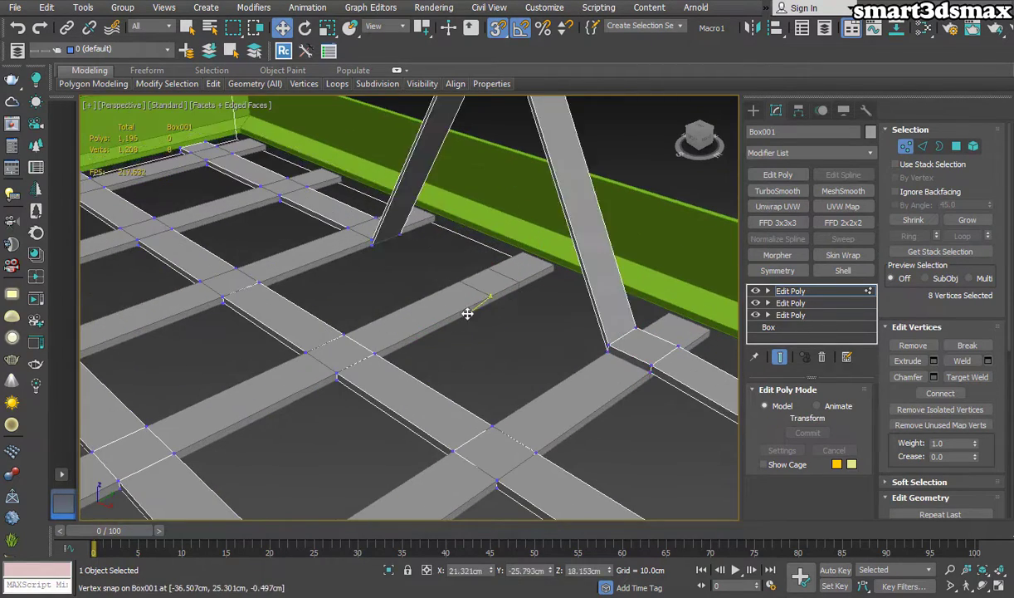
Continue the over-under offset of the outermost lengthwise slat's crossing vertices towards the frame's far short side
{"action": "left_click_drag", "start_coordinate": [467, 313], "coordinate": [490, 297]}
{"action": "middle_click_drag", "start_coordinate": [415, 254], "coordinate": [507, 380]}
{"action": "left_click_drag", "start_coordinate": [440, 410], "coordinate": [535, 328]}
{"action": "middle_click_drag", "start_coordinate": [490, 397], "coordinate": [486, 348]}
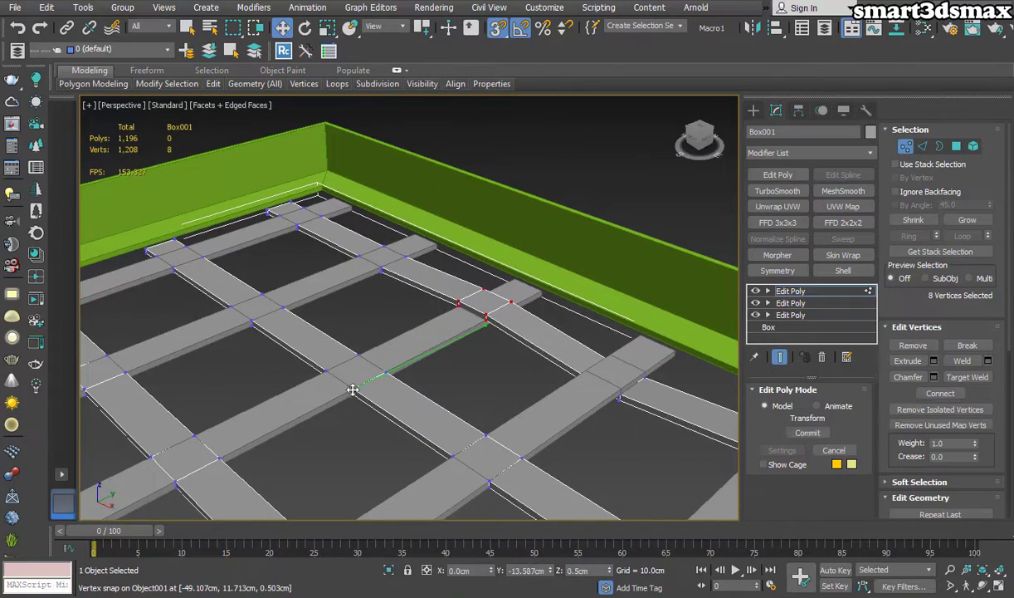
{"action": "left_click_drag", "start_coordinate": [353, 390], "coordinate": [354, 388]}
{"action": "middle_click_drag", "start_coordinate": [390, 274], "coordinate": [466, 344]}
{"action": "left_click_drag", "start_coordinate": [495, 289], "coordinate": [405, 360]}
{"action": "left_click_drag", "start_coordinate": [326, 404], "coordinate": [330, 397]}
{"action": "middle_click_drag", "start_coordinate": [398, 316], "coordinate": [444, 410]}
Offset the vertices at the outermost slat's last crossings by the far corner and leave vertex editing
{"action": "scroll", "coordinate": [444, 410], "scroll_direction": "down", "scroll_amount": 4}
{"action": "middle_click_drag", "start_coordinate": [522, 477], "coordinate": [501, 452]}
{"action": "scroll", "coordinate": [501, 369], "scroll_direction": "up", "scroll_amount": 5}
{"action": "middle_click_drag", "start_coordinate": [500, 368], "coordinate": [565, 369], "text": "alt"}
{"action": "left_click_drag", "start_coordinate": [470, 310], "coordinate": [481, 359]}
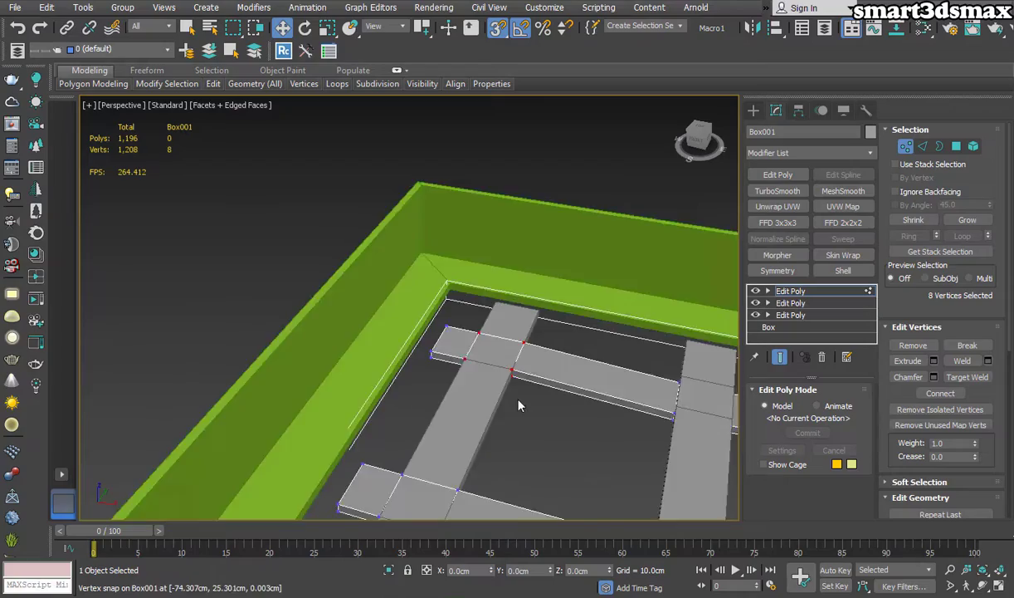
{"action": "middle_click_drag", "start_coordinate": [494, 380], "coordinate": [291, 260], "text": "alt"}
{"action": "left_click_drag", "start_coordinate": [355, 330], "coordinate": [313, 262]}
{"action": "scroll", "coordinate": [314, 263], "scroll_direction": "down", "scroll_amount": 5}
{"action": "middle_click_drag", "start_coordinate": [314, 262], "coordinate": [253, 344], "text": "alt"}
{"action": "key", "text": "1"}
{"action": "scroll", "coordinate": [481, 353], "scroll_direction": "up", "scroll_amount": 3}
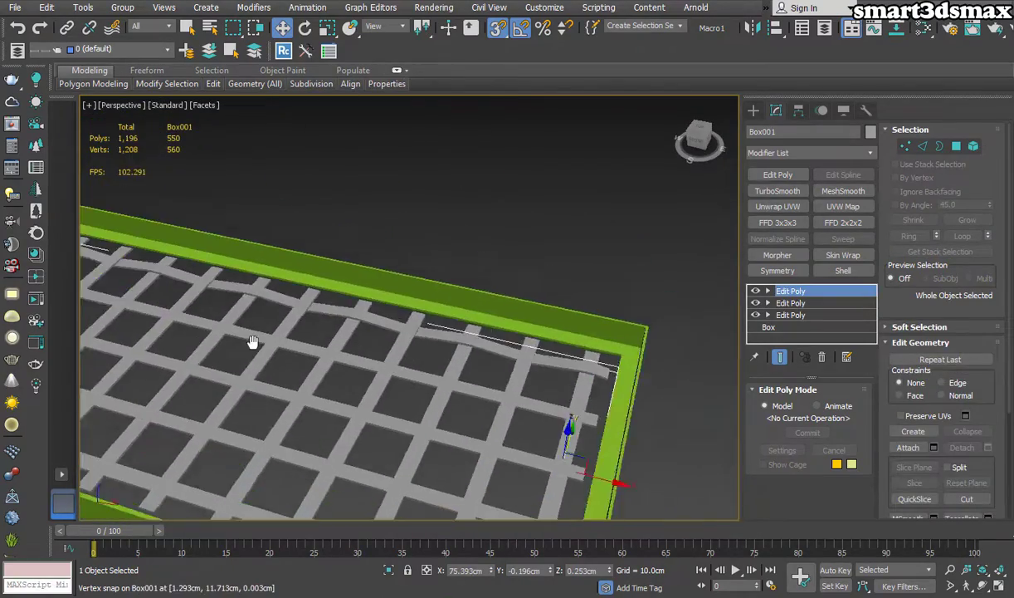
Start weaving the second lengthwise slat by snapping its first crossing vertices vertically, in the opposite alternation to the outermost slat
{"action": "scroll", "coordinate": [530, 380], "scroll_direction": "up", "scroll_amount": 4}
{"action": "middle_click_drag", "start_coordinate": [530, 380], "coordinate": [483, 369], "text": "alt"}
{"action": "key", "text": "1"}
{"action": "middle_click_drag", "start_coordinate": [415, 424], "coordinate": [465, 390]}
{"action": "left_click_drag", "start_coordinate": [464, 390], "coordinate": [477, 386]}
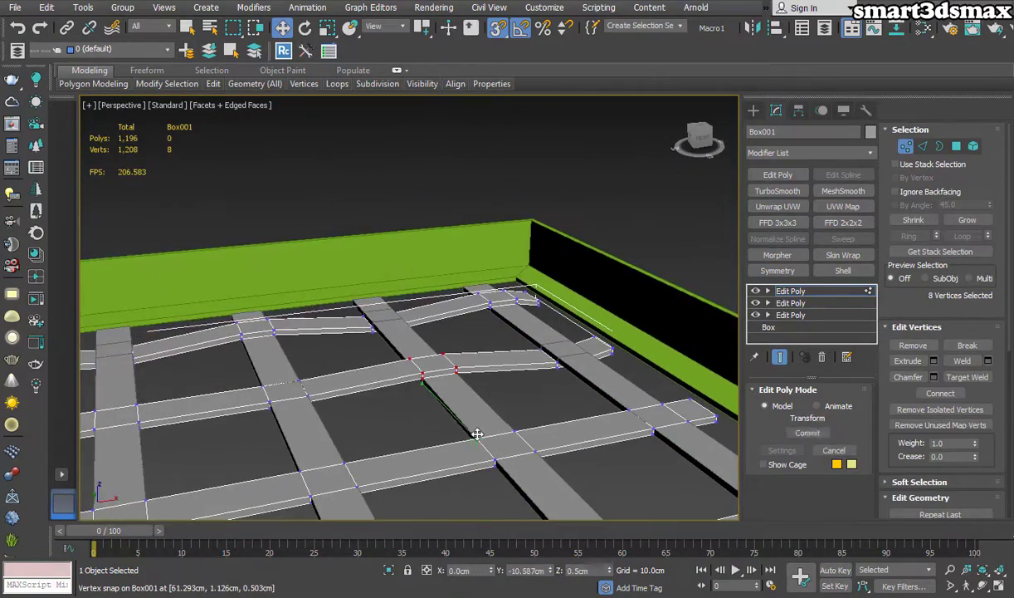
{"action": "middle_click_drag", "start_coordinate": [477, 386], "coordinate": [421, 362], "text": "alt"}
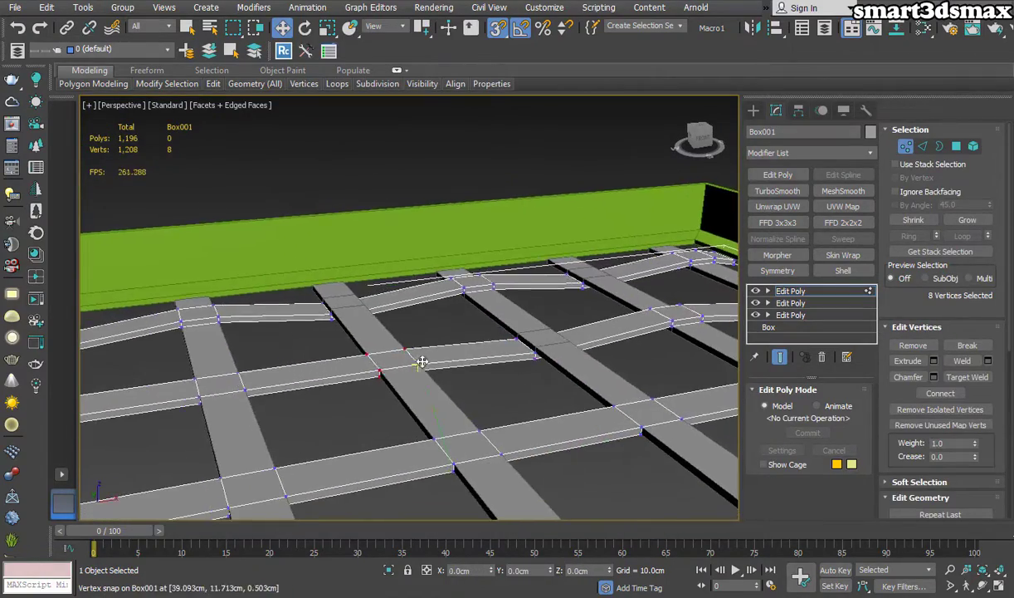
Continue raising and lowering the second lengthwise slat's vertices at its following crossings, using vertex snap
{"action": "left_click_drag", "start_coordinate": [433, 433], "coordinate": [432, 432]}
{"action": "middle_click_drag", "start_coordinate": [433, 432], "coordinate": [385, 361], "text": "alt"}
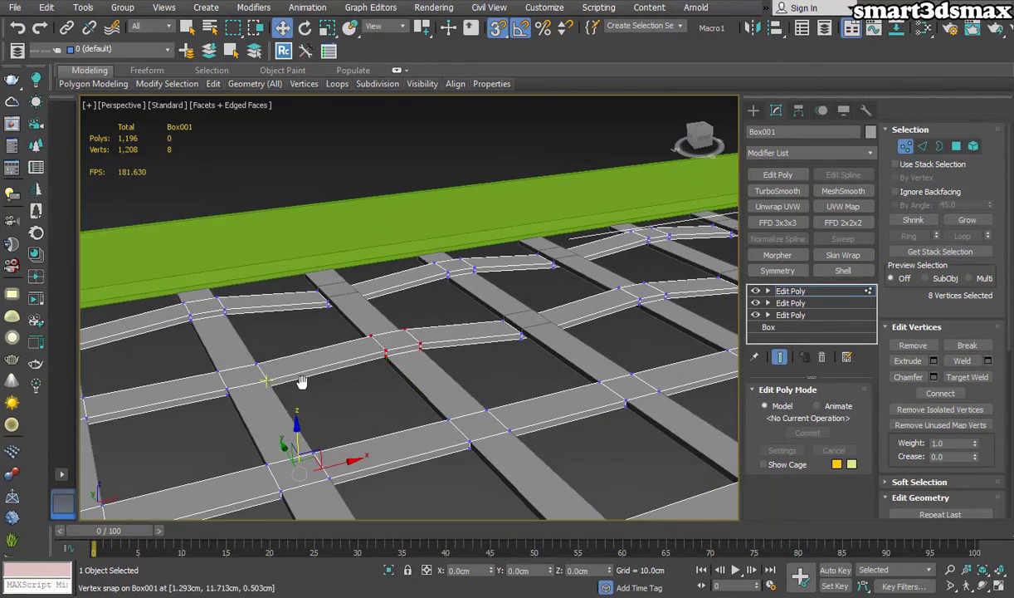
{"action": "middle_click_drag", "start_coordinate": [301, 382], "coordinate": [295, 312], "text": "alt"}
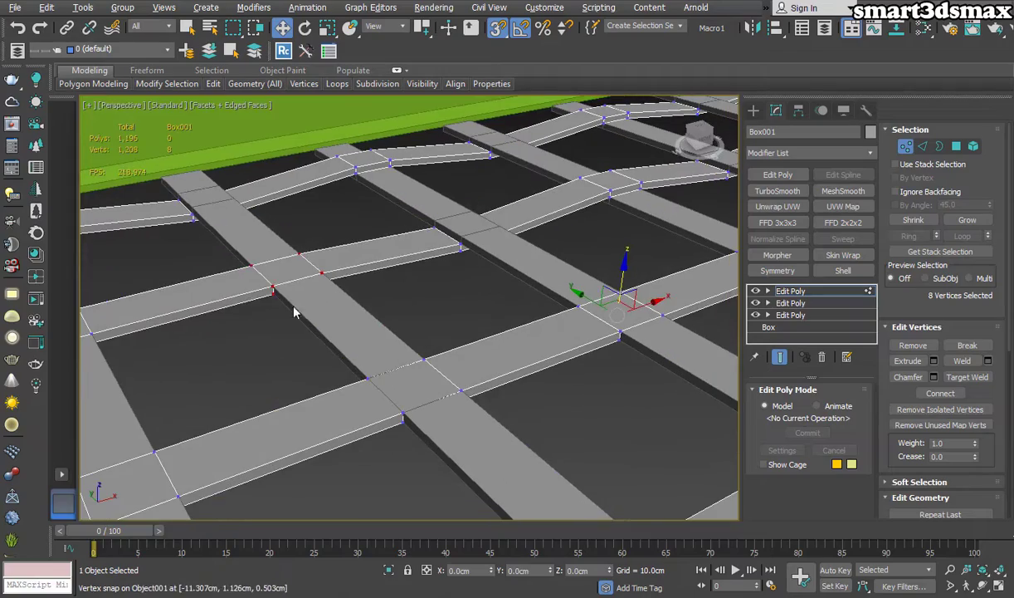
{"action": "middle_click_drag", "start_coordinate": [326, 366], "coordinate": [421, 326], "text": "alt"}
{"action": "middle_click_drag", "start_coordinate": [280, 299], "coordinate": [543, 291], "text": "alt"}
{"action": "left_click", "coordinate": [536, 311]}
{"action": "left_click", "coordinate": [606, 365]}
Raise the vertices at the third lengthwise slat's right-end crossing by one slat thickness with vertex snap
{"action": "middle_click_drag", "start_coordinate": [586, 349], "coordinate": [457, 360], "text": "alt"}
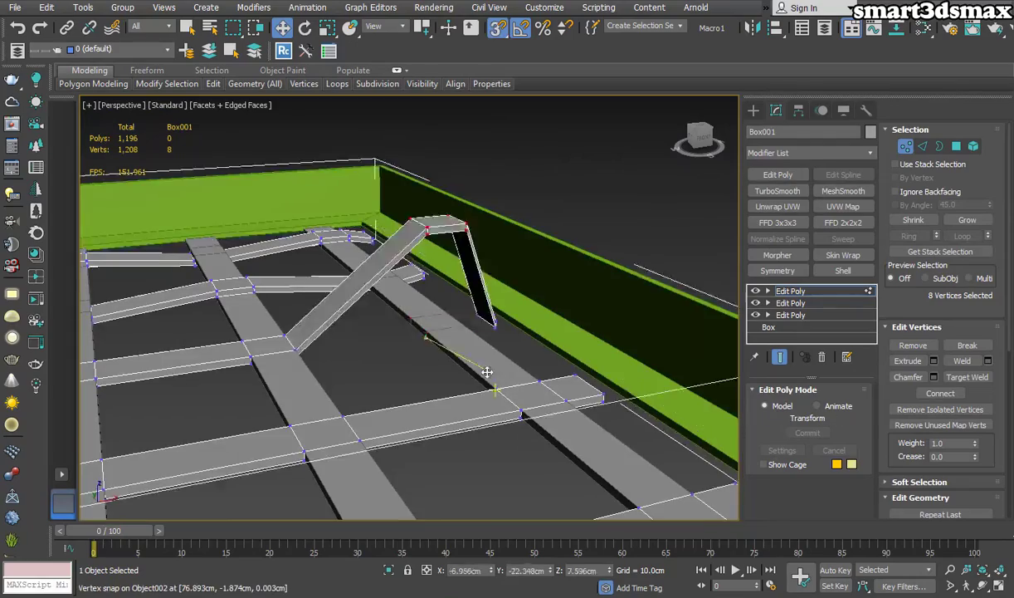
{"action": "left_click_drag", "start_coordinate": [487, 372], "coordinate": [490, 378]}
{"action": "middle_click_drag", "start_coordinate": [490, 378], "coordinate": [597, 367], "text": "alt"}
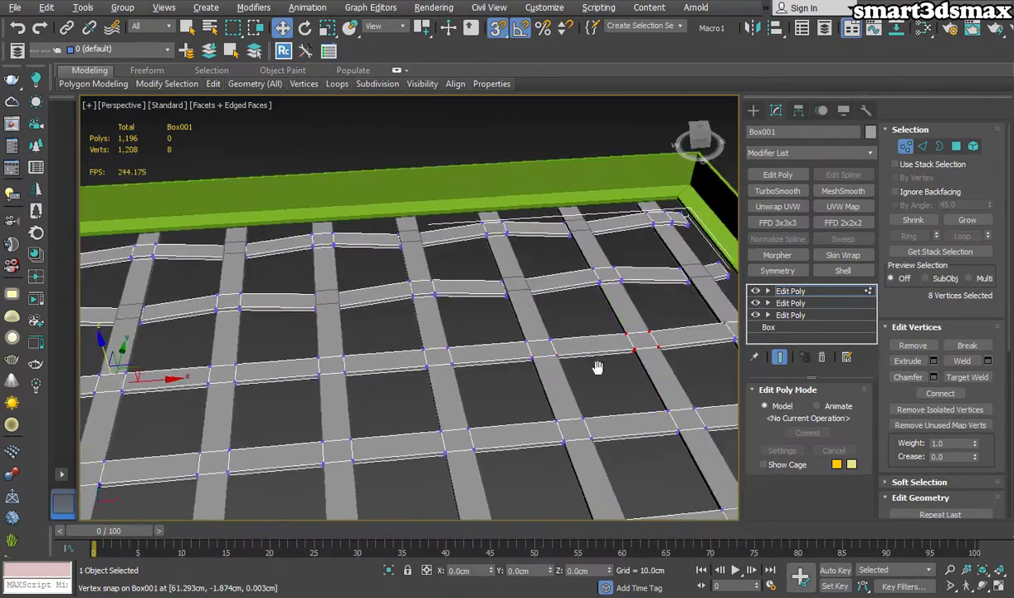
Select the third lengthwise slat's vertices at every other crossing in Top view and lower them beneath the crosswise slats
{"action": "key", "text": "t"}
{"action": "scroll", "coordinate": [356, 345], "scroll_direction": "up", "scroll_amount": 3}
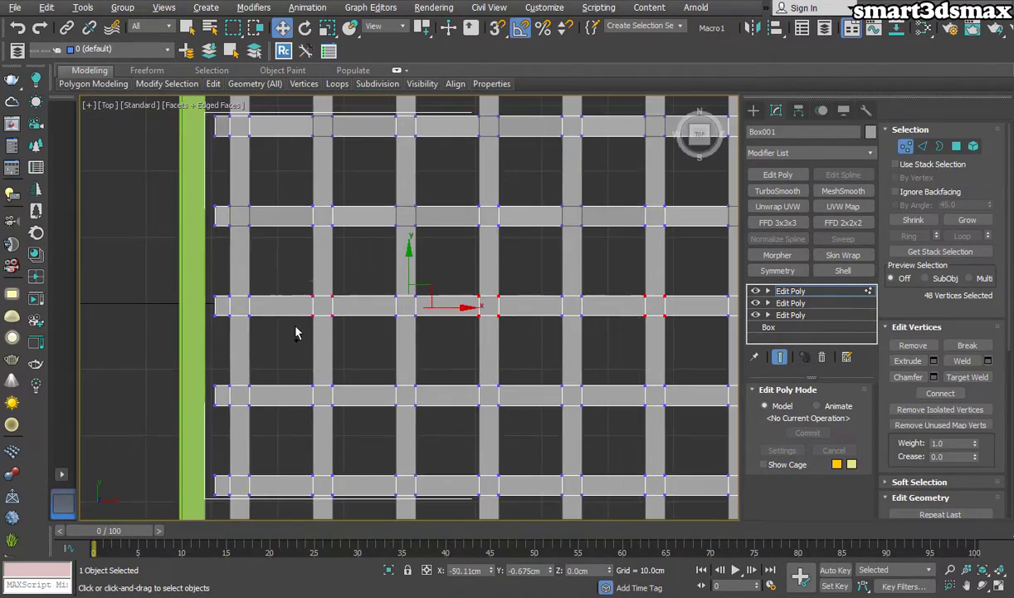
{"action": "key", "text": "p"}
{"action": "scroll", "coordinate": [348, 334], "scroll_direction": "up", "scroll_amount": 5}
{"action": "middle_click_drag", "start_coordinate": [348, 334], "coordinate": [372, 334], "text": "alt"}
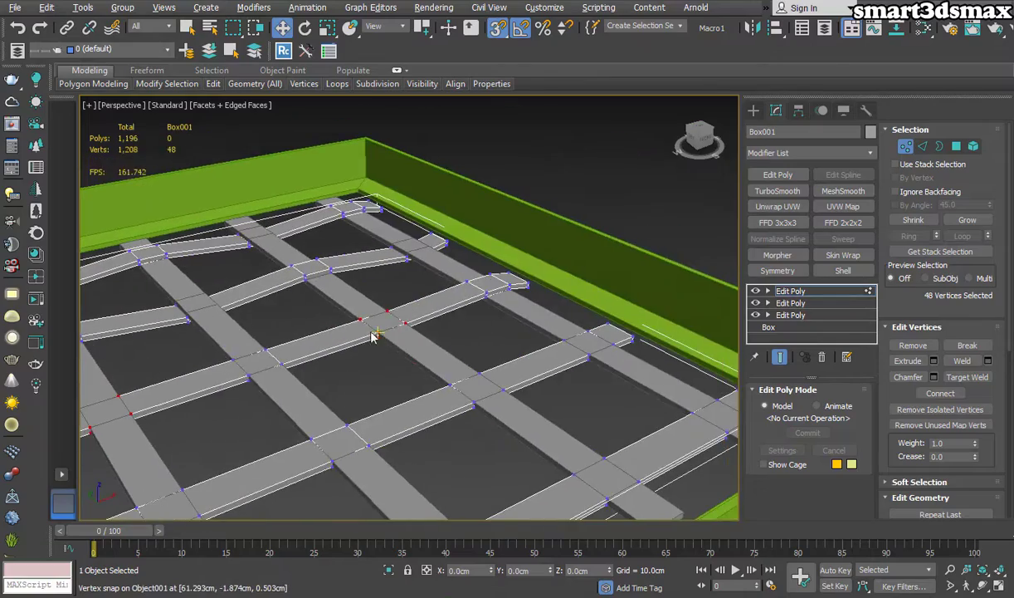
Select the third slat's vertices at the remaining alternate crossings in Top view and raise them over the crosswise slats
{"action": "key", "text": "t"}
{"action": "middle_click_drag", "start_coordinate": [473, 407], "coordinate": [419, 295]}
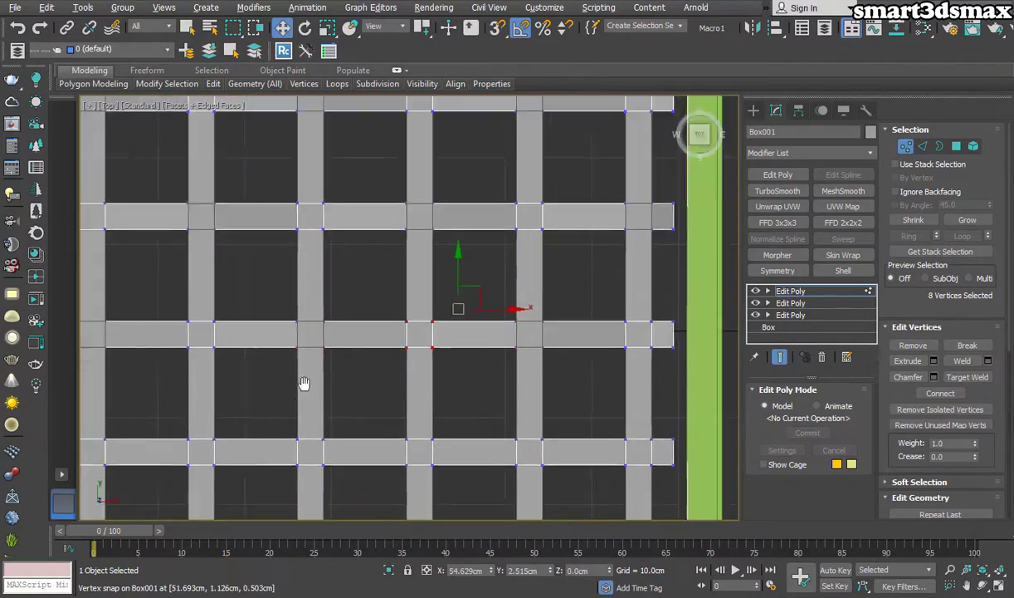
{"action": "left_click_drag", "start_coordinate": [306, 385], "coordinate": [227, 372], "text": "alt"}
{"action": "left_click_drag", "start_coordinate": [355, 215], "coordinate": [267, 346], "text": "ctrl"}
{"action": "key", "text": "alt+w"}
{"action": "key", "text": "alt+w"}
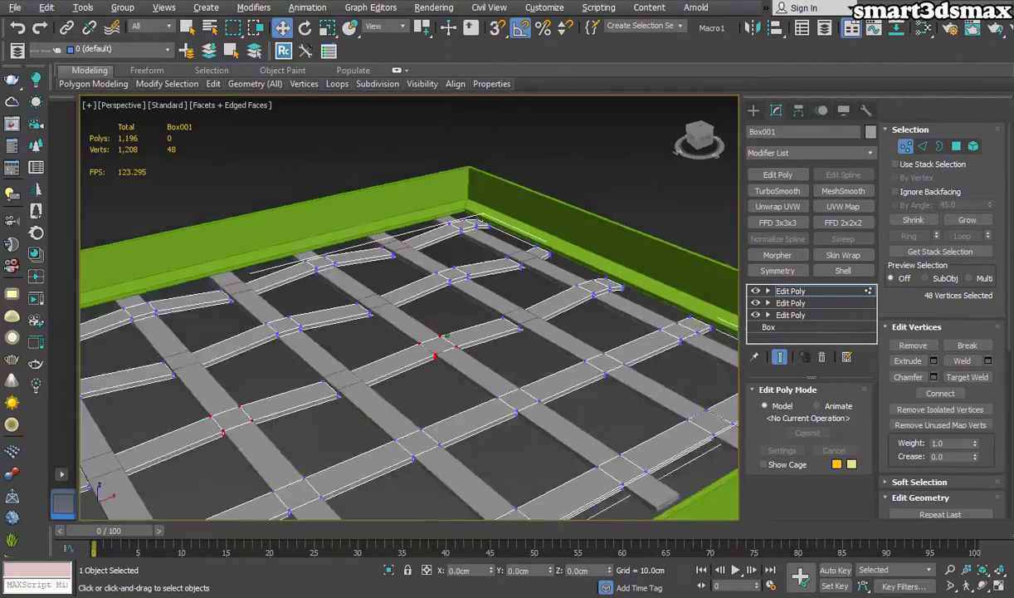
{"action": "middle_click_drag", "start_coordinate": [448, 305], "coordinate": [391, 284]}
{"action": "scroll", "coordinate": [448, 403], "scroll_direction": "down", "scroll_amount": 5}
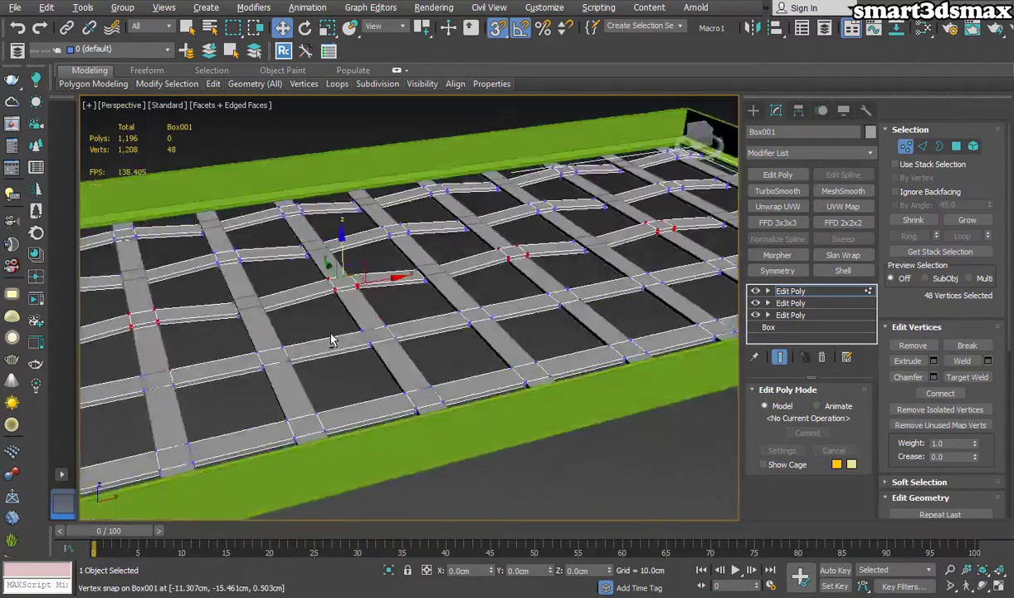
Select the fourth lengthwise slat's vertices in Top view at every other crossing, beginning with the second from the right end
{"action": "key", "text": "t"}
{"action": "scroll", "coordinate": [287, 226], "scroll_direction": "up", "scroll_amount": 4}
{"action": "middle_click_drag", "start_coordinate": [498, 349], "coordinate": [395, 313]}
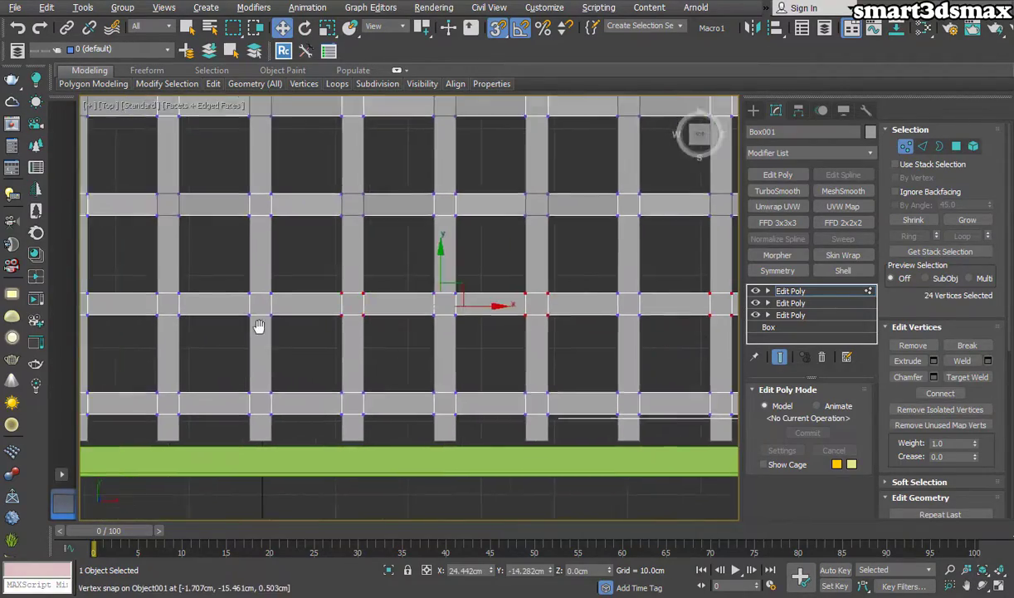
{"action": "key", "text": "ctrl+z"}
{"action": "key", "text": "p"}
{"action": "key", "text": "ctrl+y"}
{"action": "key", "text": "t"}
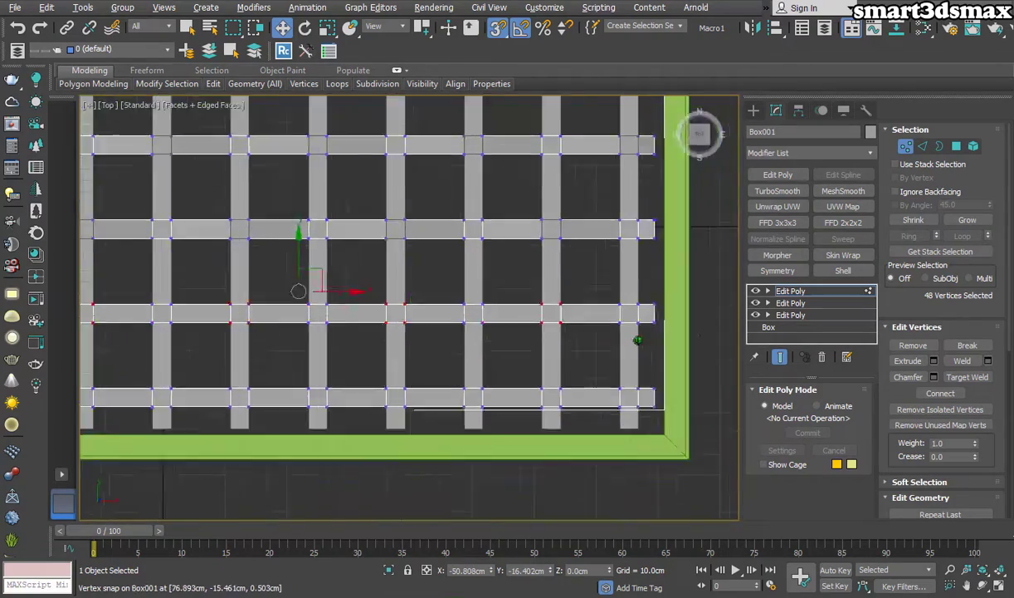
Reselect the fourth lengthwise slat's vertices at every other crossing, starting at the right end, and lower them 0.5 cm with vertex snap
{"action": "middle_click_drag", "start_coordinate": [332, 315], "coordinate": [409, 377]}
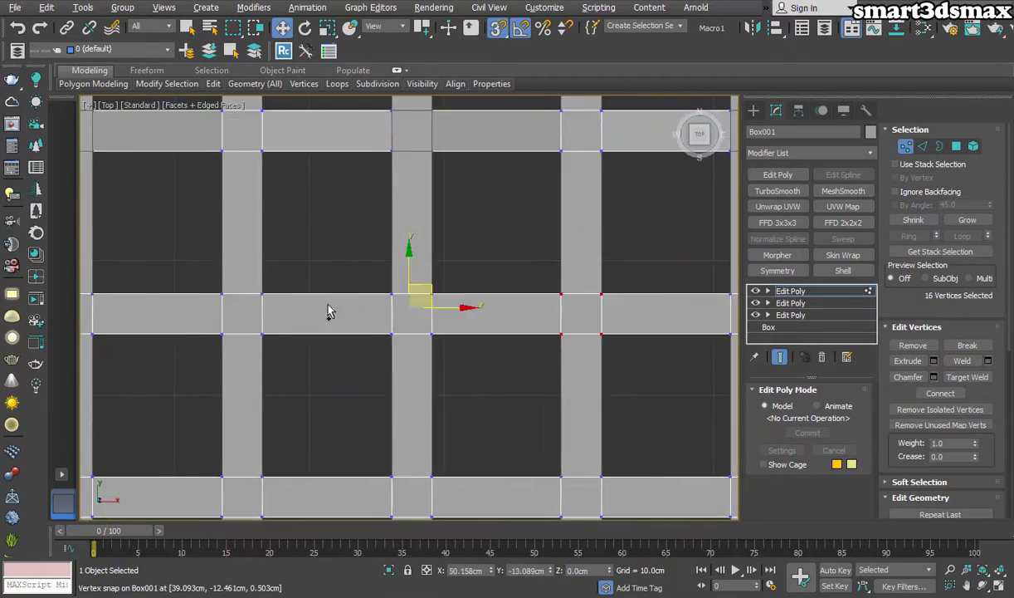
{"action": "scroll", "coordinate": [328, 311], "scroll_direction": "down", "scroll_amount": 3}
{"action": "scroll", "coordinate": [299, 332], "scroll_direction": "up", "scroll_amount": 2}
{"action": "left_click_drag", "start_coordinate": [325, 305], "coordinate": [299, 330], "text": "ctrl"}
{"action": "key", "text": "p"}
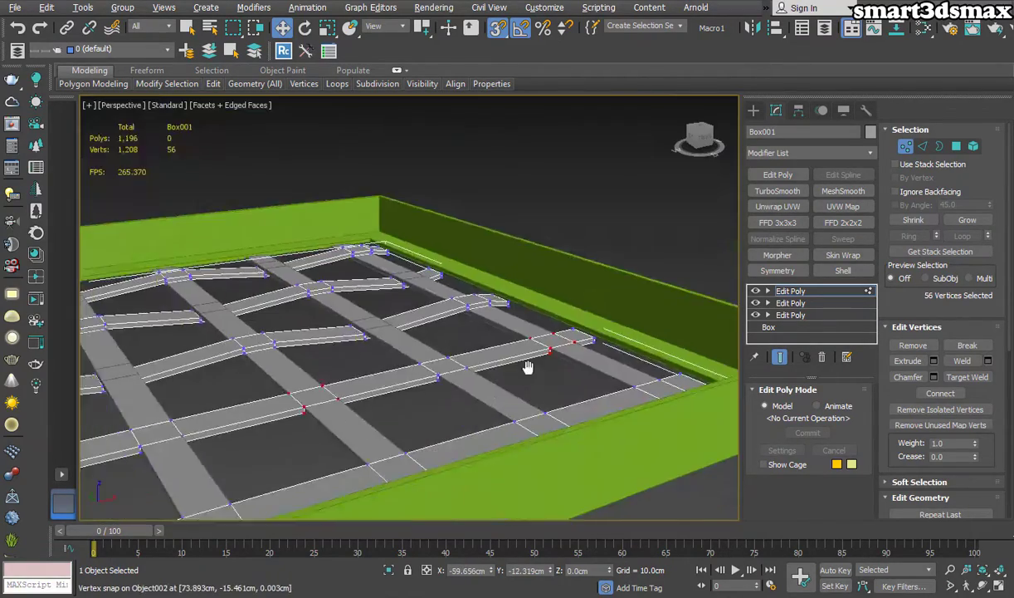
{"action": "middle_click_drag", "start_coordinate": [530, 355], "coordinate": [446, 331], "text": "alt"}
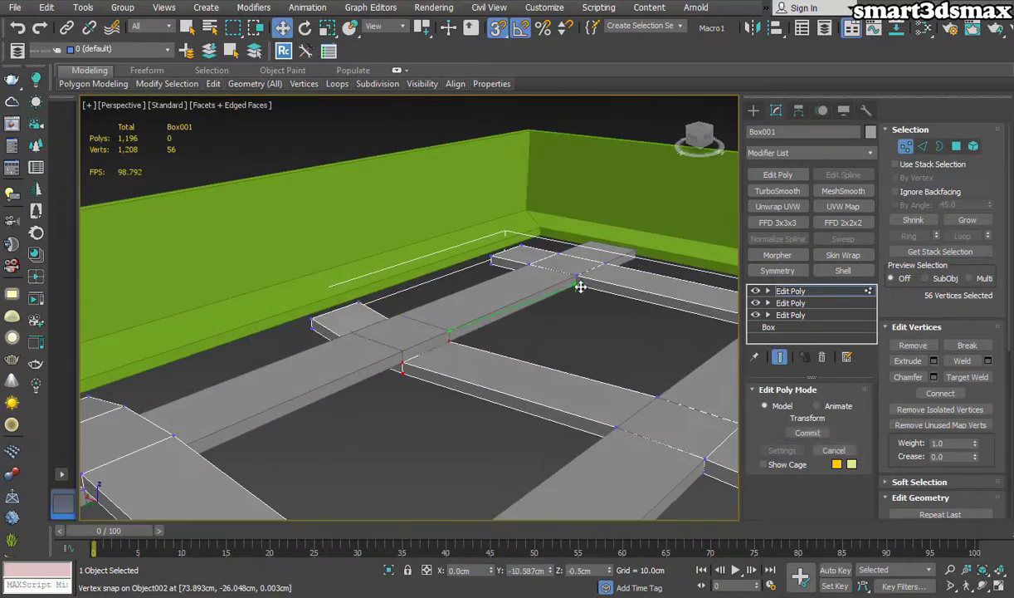
{"action": "scroll", "coordinate": [580, 286], "scroll_direction": "down", "scroll_amount": 5}
{"action": "middle_click_drag", "start_coordinate": [580, 286], "coordinate": [497, 348], "text": "alt"}
{"action": "scroll", "coordinate": [440, 389], "scroll_direction": "up", "scroll_amount": 3}
Select the fourth lengthwise slat's vertices at the remaining alternate crossings in Top view and raise them by one slat thickness with vertex snap
{"action": "key", "text": "t"}
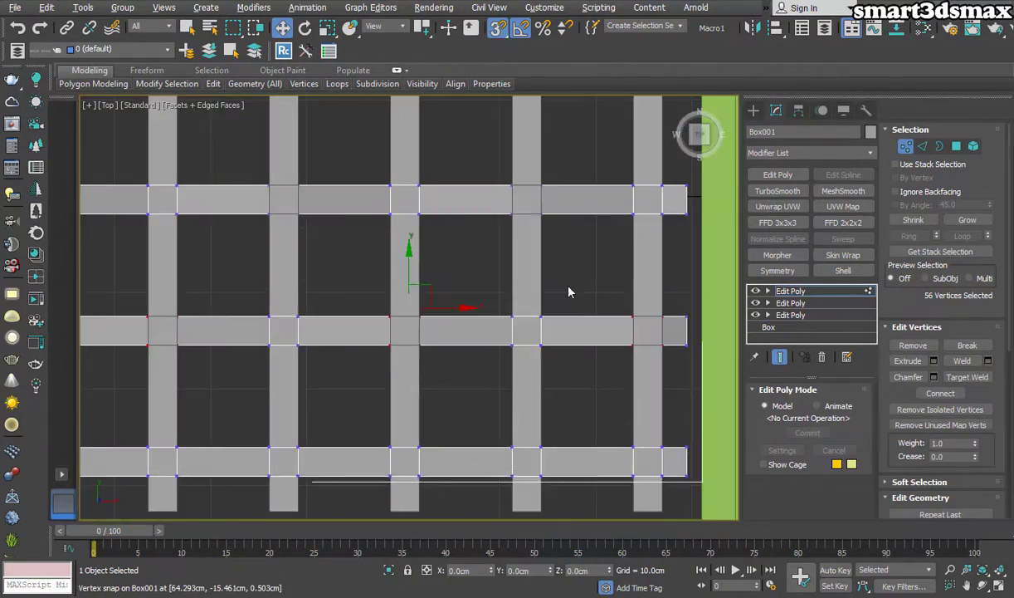
{"action": "key", "text": "s"}
{"action": "middle_click_drag", "start_coordinate": [329, 303], "coordinate": [432, 303]}
{"action": "left_click_drag", "start_coordinate": [433, 303], "coordinate": [371, 358], "text": "ctrl"}
{"action": "middle_click_drag", "start_coordinate": [221, 363], "coordinate": [315, 369]}
{"action": "middle_click_drag", "start_coordinate": [408, 332], "coordinate": [515, 333]}
{"action": "left_click_drag", "start_coordinate": [514, 307], "coordinate": [459, 360], "text": "ctrl"}
{"action": "key", "text": "p"}
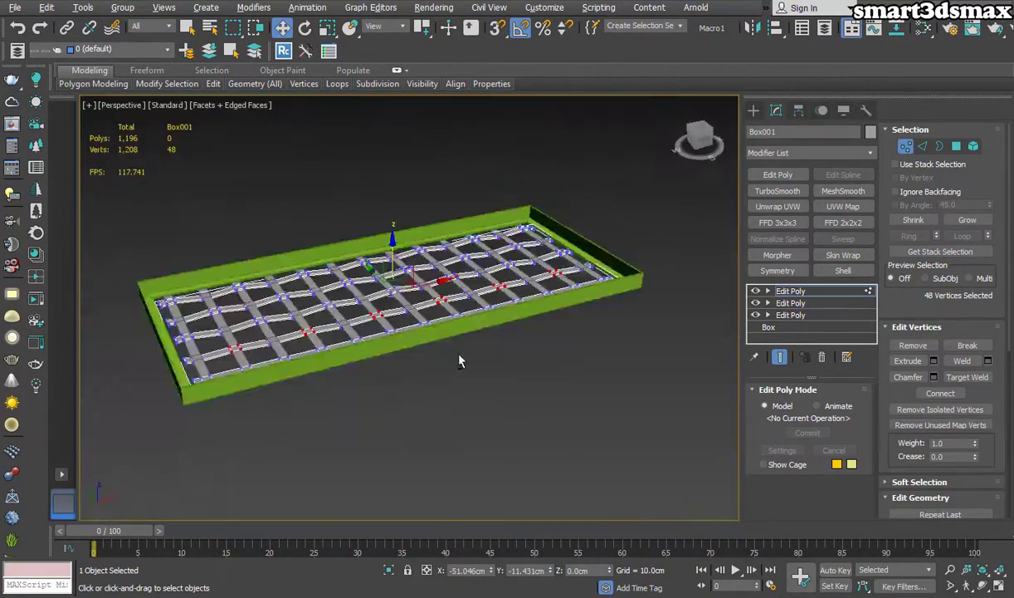
{"action": "scroll", "coordinate": [460, 361], "scroll_direction": "up", "scroll_amount": 6}
{"action": "middle_click_drag", "start_coordinate": [524, 297], "coordinate": [430, 368]}
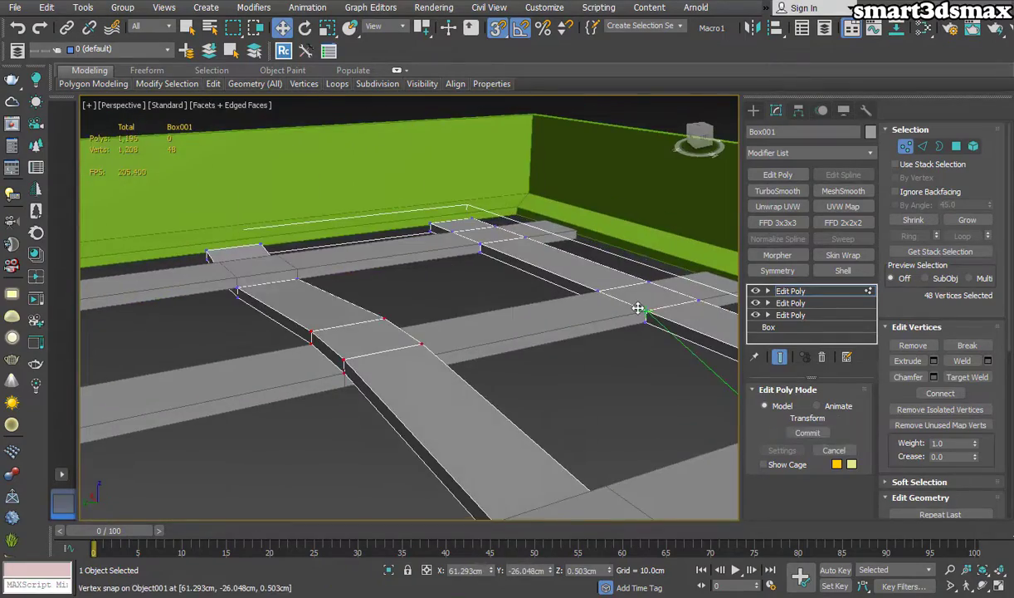
{"action": "left_click_drag", "start_coordinate": [638, 307], "coordinate": [646, 311]}
{"action": "scroll", "coordinate": [638, 307], "scroll_direction": "down", "scroll_amount": 4}
{"action": "middle_click_drag", "start_coordinate": [638, 307], "coordinate": [398, 373], "text": "alt"}
{"action": "middle_click_drag", "start_coordinate": [399, 373], "coordinate": [332, 389]}
Select the fifth lengthwise slat's vertices at every other crossing, starting at the right end, and raise them over the crosswise slats
{"action": "key", "text": "t"}
{"action": "scroll", "coordinate": [415, 388], "scroll_direction": "up", "scroll_amount": 6}
{"action": "left_click_drag", "start_coordinate": [428, 346], "coordinate": [403, 408]}
{"action": "left_click_drag", "start_coordinate": [348, 328], "coordinate": [299, 381], "text": "ctrl"}
{"action": "middle_click_drag", "start_coordinate": [272, 389], "coordinate": [543, 371]}
{"action": "left_click_drag", "start_coordinate": [258, 312], "coordinate": [301, 360], "text": "ctrl"}
{"action": "scroll", "coordinate": [367, 334], "scroll_direction": "down", "scroll_amount": 4}
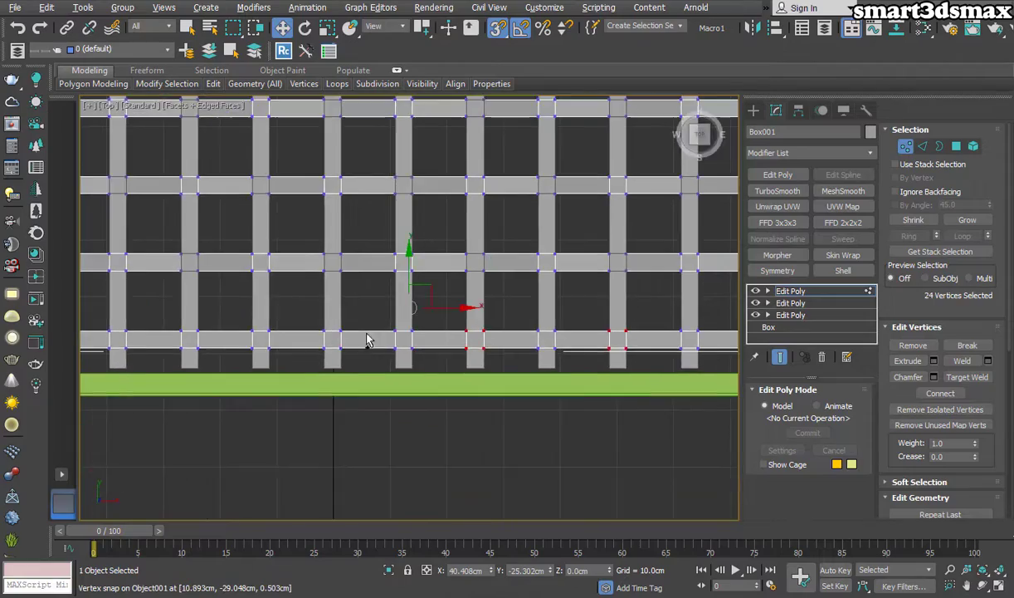
{"action": "left_click_drag", "start_coordinate": [352, 322], "coordinate": [314, 358], "text": "ctrl"}
{"action": "middle_click_drag", "start_coordinate": [313, 359], "coordinate": [405, 352]}
{"action": "left_click_drag", "start_coordinate": [300, 314], "coordinate": [260, 351], "text": "ctrl"}
{"action": "left_click_drag", "start_coordinate": [156, 317], "coordinate": [120, 355], "text": "ctrl"}
{"action": "middle_click_drag", "start_coordinate": [136, 353], "coordinate": [308, 360]}
{"action": "left_click_drag", "start_coordinate": [184, 322], "coordinate": [146, 362], "text": "ctrl"}
{"action": "key", "text": "z"}
{"action": "key", "text": "p"}
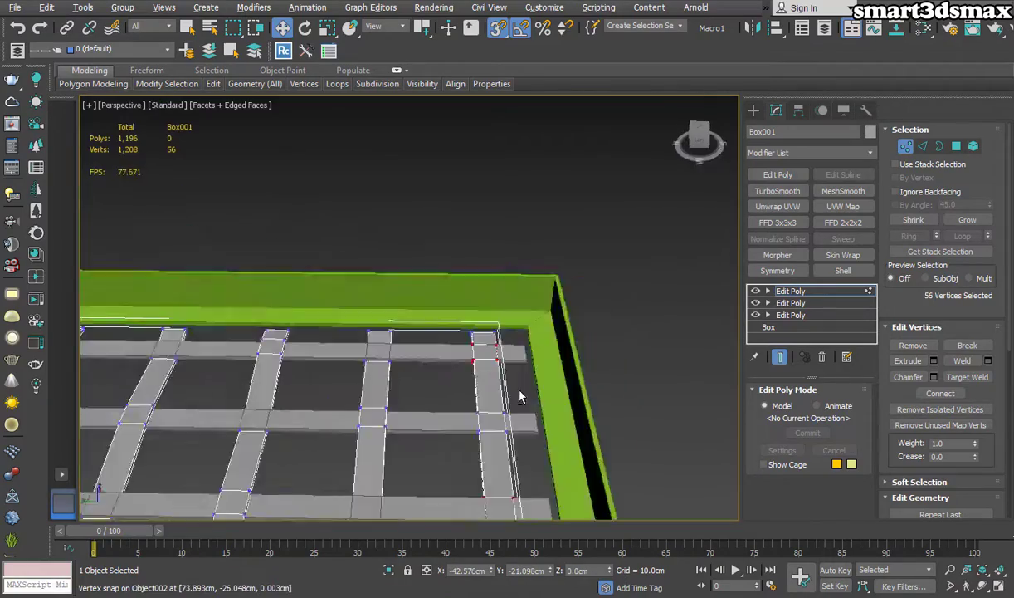
{"action": "middle_click_drag", "start_coordinate": [520, 396], "coordinate": [407, 304], "text": "alt"}
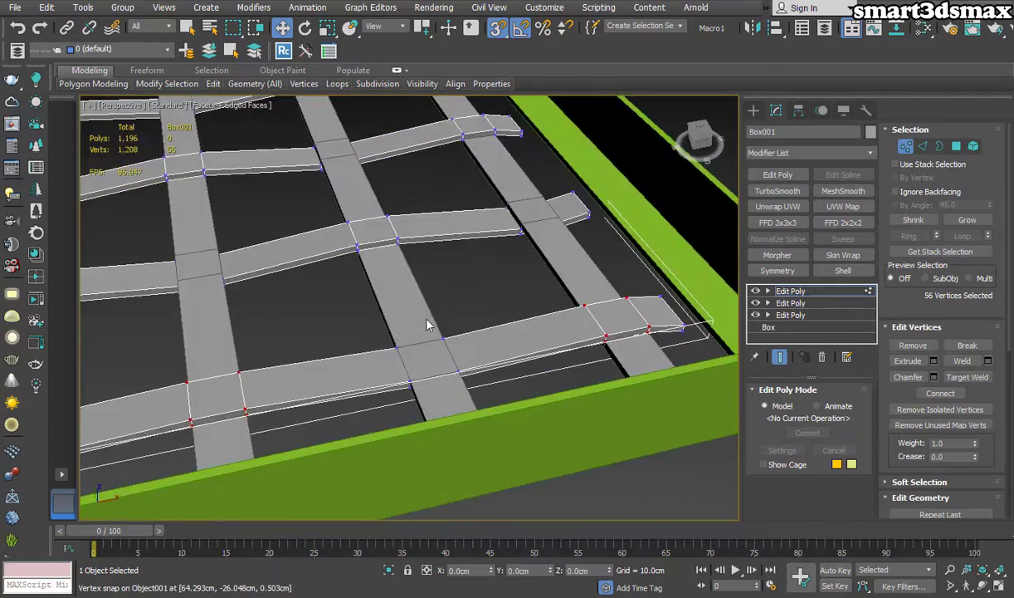
Select the fifth lengthwise slat's vertices at the remaining alternate crossings in Top view and lower them beneath the crosswise slats
{"action": "key", "text": "t"}
{"action": "scroll", "coordinate": [571, 335], "scroll_direction": "up", "scroll_amount": 3}
{"action": "key", "text": "s"}
{"action": "left_click_drag", "start_coordinate": [563, 315], "coordinate": [517, 357]}
{"action": "left_click_drag", "start_coordinate": [410, 316], "coordinate": [360, 357], "text": "ctrl"}
{"action": "middle_click_drag", "start_coordinate": [361, 355], "coordinate": [451, 352]}
{"action": "left_click_drag", "start_coordinate": [344, 311], "coordinate": [314, 351], "text": "ctrl"}
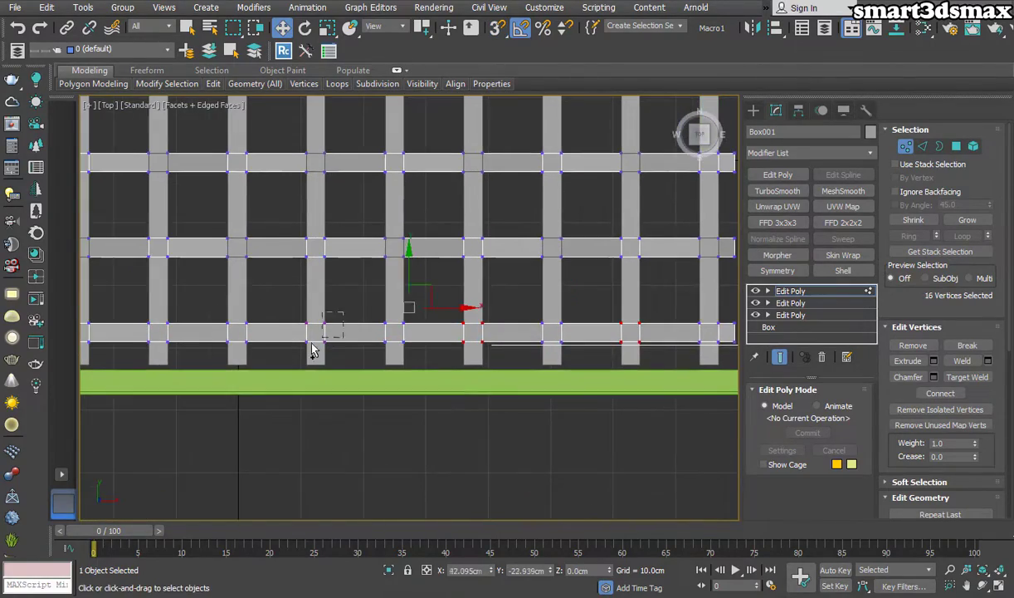
{"action": "left_click_drag", "start_coordinate": [181, 313], "coordinate": [137, 357], "text": "ctrl"}
{"action": "middle_click_drag", "start_coordinate": [237, 353], "coordinate": [419, 353]}
{"action": "middle_click_drag", "start_coordinate": [319, 345], "coordinate": [327, 339]}
{"action": "left_click_drag", "start_coordinate": [286, 308], "coordinate": [248, 351], "text": "ctrl"}
{"action": "key", "text": "p"}
{"action": "middle_click_drag", "start_coordinate": [494, 369], "coordinate": [541, 343], "text": "alt"}
{"action": "key", "text": "s"}
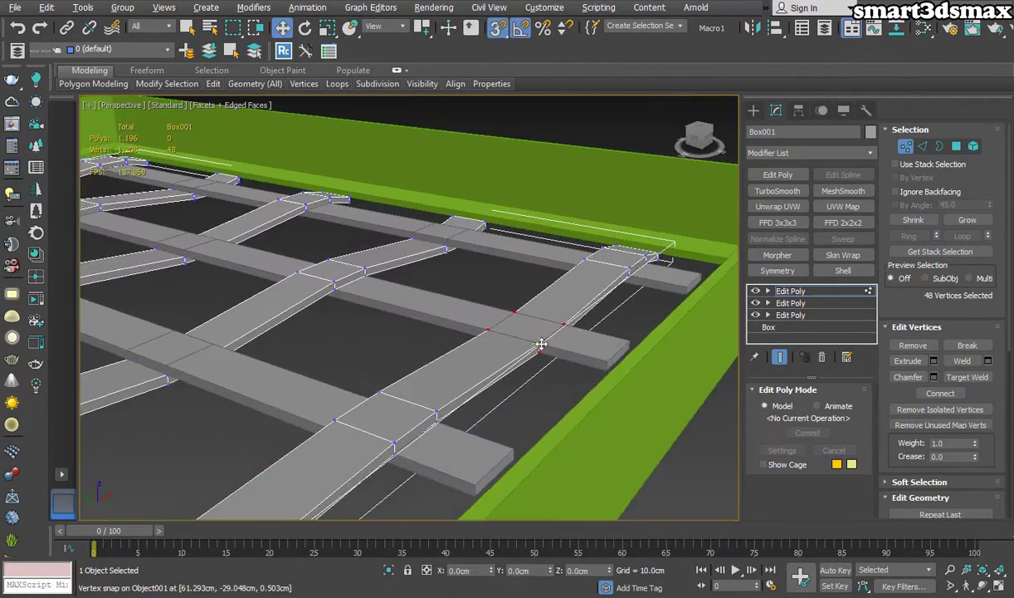
{"action": "left_click_drag", "start_coordinate": [541, 351], "coordinate": [204, 264]}
Finish vertex editing, show the Perspective view in Clay shading without edges, turn off snapping and select the frame
{"action": "scroll", "coordinate": [507, 317], "scroll_direction": "down", "scroll_amount": 2}
{"action": "key", "text": "1"}
{"action": "mouse_move", "coordinate": [203, 274]}
{"action": "middle_mouse_down", "text": "alt"}
{"action": "mouse_move", "coordinate": [507, 317]}
{"action": "mouse_move", "coordinate": [376, 340]}
{"action": "mouse_move", "coordinate": [432, 330]}
{"action": "mouse_move", "coordinate": [449, 291]}
{"action": "mouse_move", "coordinate": [323, 315]}
{"action": "mouse_move", "coordinate": [511, 302]}
{"action": "mouse_move", "coordinate": [577, 279]}
{"action": "mouse_move", "coordinate": [378, 388]}
{"action": "mouse_move", "coordinate": [411, 389]}
{"action": "mouse_move", "coordinate": [468, 220]}
{"action": "mouse_move", "coordinate": [482, 274]}
{"action": "mouse_move", "coordinate": [471, 291]}
{"action": "mouse_move", "coordinate": [527, 273]}
{"action": "middle_mouse_up", "text": "alt"}
{"action": "key", "text": "F4"}
{"action": "scroll", "coordinate": [507, 318], "scroll_direction": "down", "scroll_amount": 2}
{"action": "left_click", "coordinate": [205, 106]}
{"action": "left_click", "coordinate": [226, 190]}
{"action": "key", "text": "s"}
{"action": "left_click", "coordinate": [448, 216]}
{"action": "left_click", "coordinate": [471, 229]}
Create a 12-sided cylinder, radius 0.5 cm and height 3.0 cm, on the frame's upper flange in line with the rightmost crosswise slat
{"action": "key", "text": "t"}
{"action": "scroll", "coordinate": [498, 266], "scroll_direction": "down", "scroll_amount": 2}
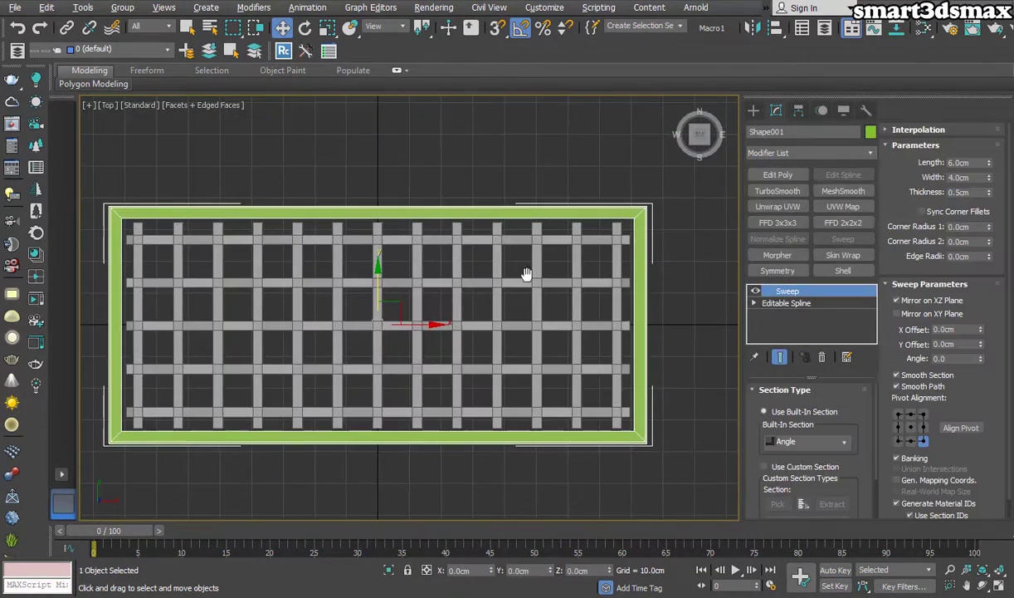
{"action": "left_click", "coordinate": [754, 111]}
{"action": "left_click", "coordinate": [780, 224]}
{"action": "scroll", "coordinate": [573, 216], "scroll_direction": "up", "scroll_amount": 10}
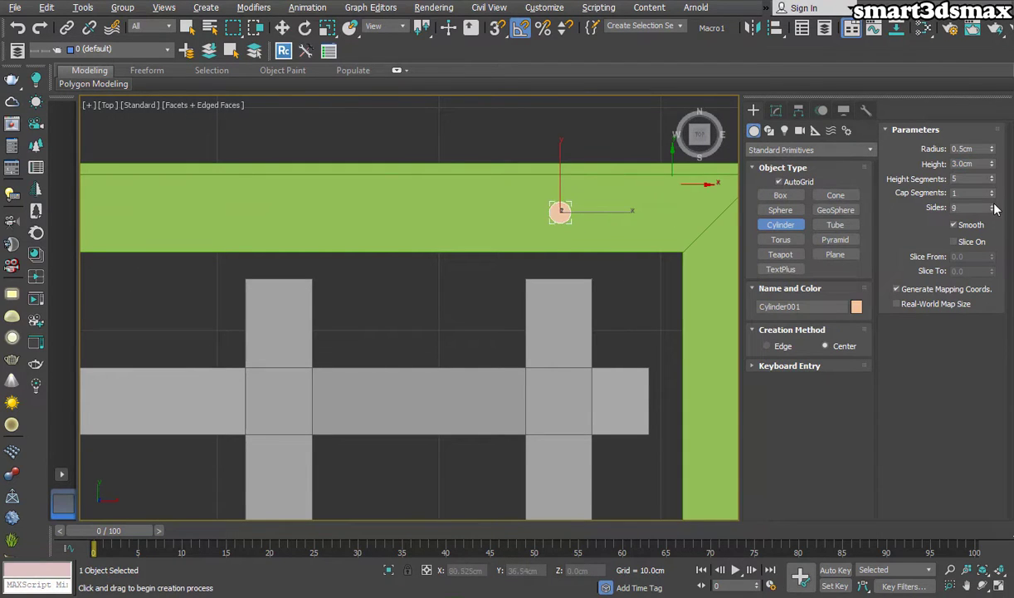
{"action": "left_click_drag", "start_coordinate": [992, 205], "coordinate": [993, 196]}
{"action": "middle_click_drag", "start_coordinate": [596, 239], "coordinate": [476, 273]}
{"action": "right_click", "coordinate": [585, 237]}
Set the cylinder's radius to 0.6 cm and height to 2.0 cm, and lower it so it passes through the flange
{"action": "key", "text": "p"}
{"action": "key", "text": "z"}
{"action": "scroll", "coordinate": [586, 213], "scroll_direction": "down", "scroll_amount": 6}
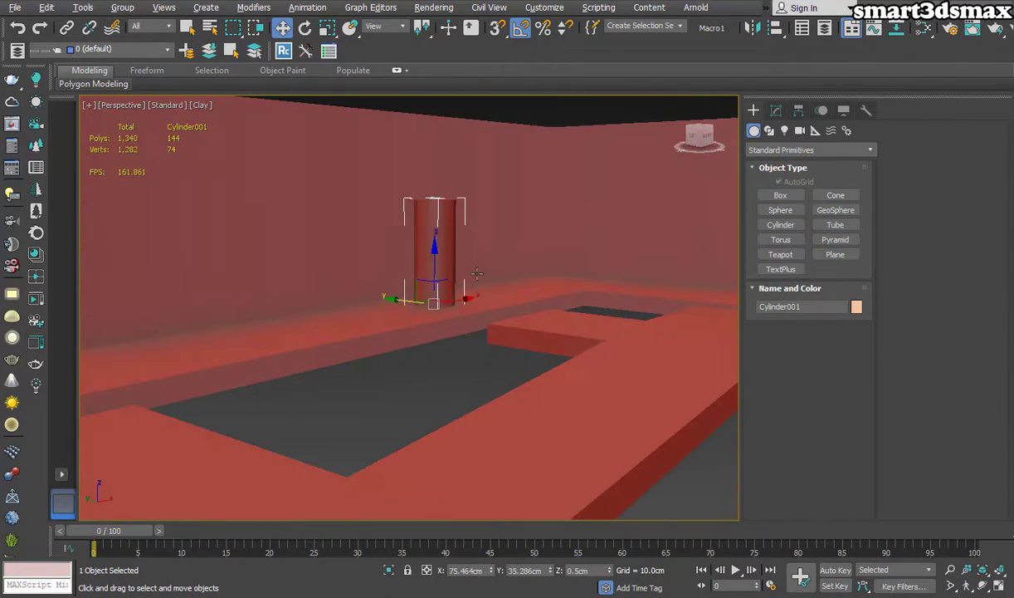
{"action": "left_click", "coordinate": [776, 109]}
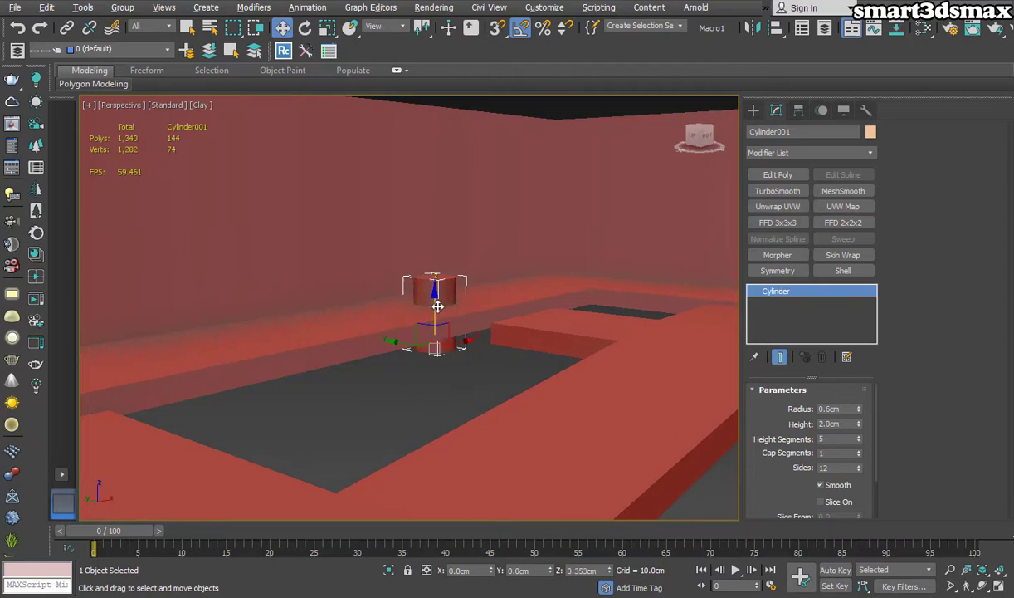
Copy the cylinder along the frame's upper flange in Top view so one sits in line with every crosswise slat
{"action": "key", "text": "alt+w"}
{"action": "right_click", "coordinate": [344, 258]}
{"action": "key", "text": "alt+w"}
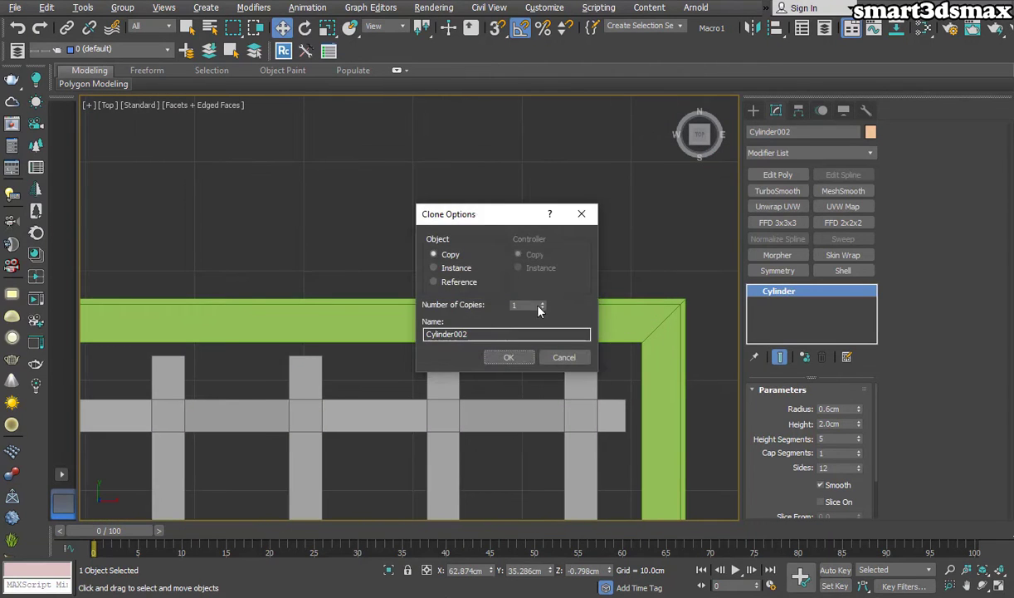
{"action": "left_click_drag", "start_coordinate": [541, 306], "coordinate": [518, 288]}
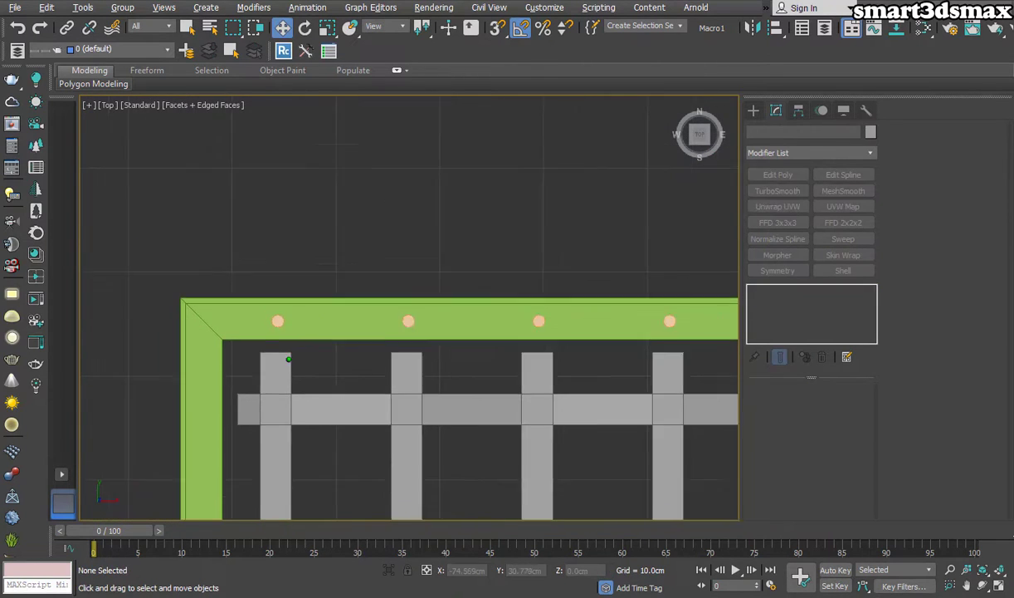
Copy the row of 13 cylinders down onto the frame's lower flange, opposite the crosswise slats' other ends
{"action": "scroll", "coordinate": [267, 291], "scroll_direction": "down", "scroll_amount": 3}
{"action": "scroll", "coordinate": [232, 235], "scroll_direction": "down", "scroll_amount": 5}
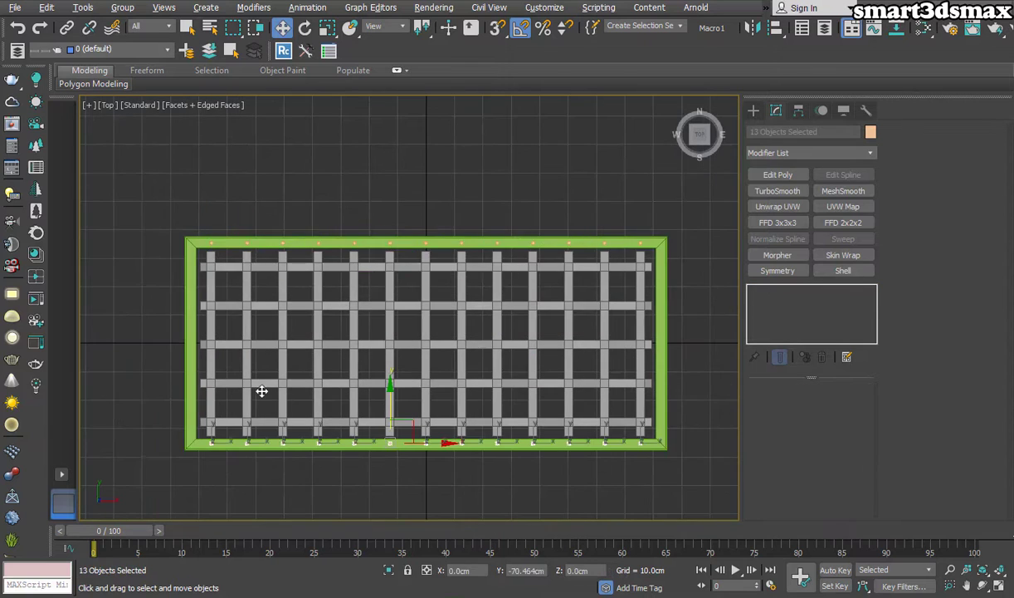
{"action": "scroll", "coordinate": [450, 373], "scroll_direction": "up", "scroll_amount": 10}
{"action": "scroll", "coordinate": [190, 390], "scroll_direction": "down", "scroll_amount": 5}
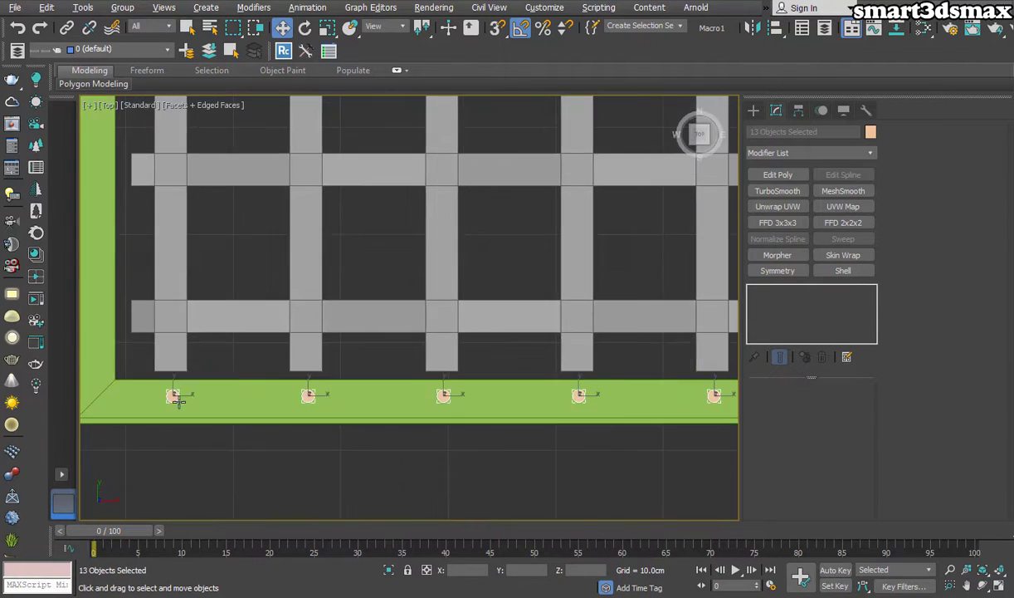
Copy the lower row's leftmost cylinder onto the frame's left flange, in line with the lowest lengthwise slat
{"action": "scroll", "coordinate": [179, 400], "scroll_direction": "up", "scroll_amount": 3}
{"action": "left_click", "coordinate": [179, 401]}
{"action": "middle_click_drag", "start_coordinate": [178, 401], "coordinate": [305, 451]}
{"action": "mouse_move", "coordinate": [301, 448]}
{"action": "left_mouse_down", "text": "shift"}
{"action": "mouse_move", "coordinate": [202, 317]}
{"action": "mouse_move", "coordinate": [170, 307]}
{"action": "left_mouse_up", "text": "shift"}
{"action": "left_click", "coordinate": [509, 357]}
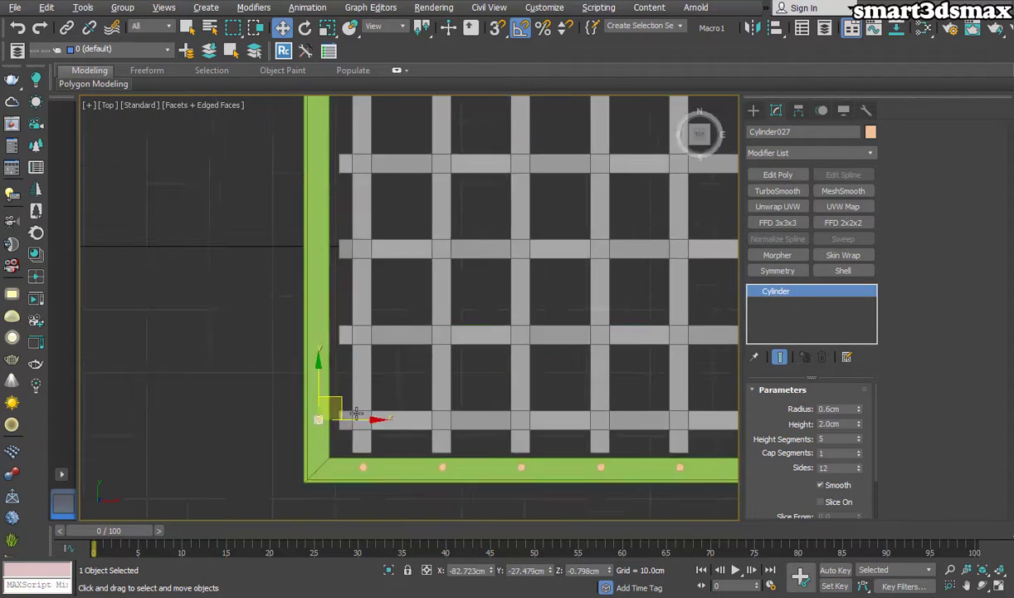
Copy that cylinder up the left flange at the lengthwise slat spacing and delete the two copies beyond the frame
{"action": "key", "text": "Return"}
{"action": "middle_click_drag", "start_coordinate": [354, 116], "coordinate": [354, 336]}
{"action": "scroll", "coordinate": [354, 190], "scroll_direction": "up", "scroll_amount": 4}
{"action": "left_click_drag", "start_coordinate": [305, 125], "coordinate": [374, 270]}
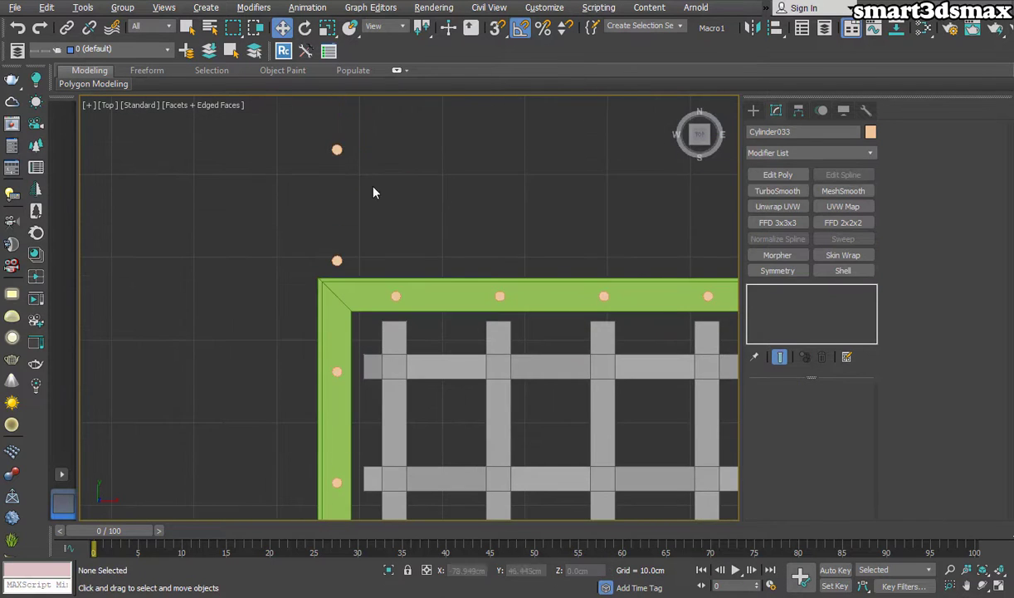
{"action": "key", "text": "Delete"}
Adjust the five left-flange cylinders along the flange to line up with the lengthwise slats, nudging the topmost one upward
{"action": "scroll", "coordinate": [344, 279], "scroll_direction": "down", "scroll_amount": 2}
{"action": "middle_click_drag", "start_coordinate": [343, 407], "coordinate": [324, 236]}
{"action": "scroll", "coordinate": [323, 238], "scroll_direction": "down", "scroll_amount": 3}
{"action": "left_click_drag", "start_coordinate": [294, 183], "coordinate": [328, 466]}
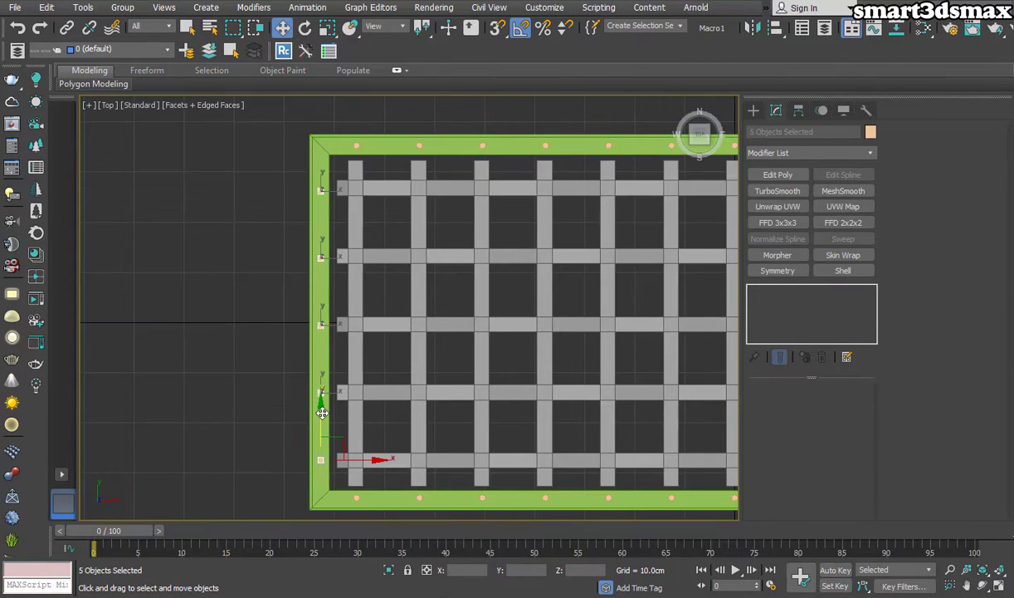
{"action": "scroll", "coordinate": [322, 412], "scroll_direction": "up", "scroll_amount": 3}
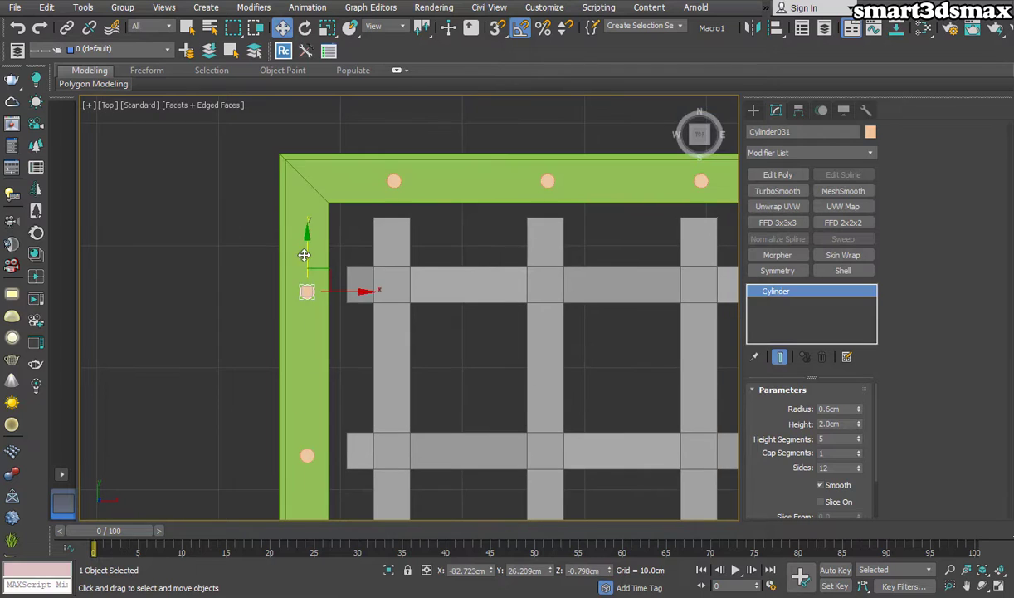
{"action": "left_click_drag", "start_coordinate": [306, 256], "coordinate": [305, 247]}
Copy the five left-flange cylinders across onto the frame's right flange
{"action": "scroll", "coordinate": [347, 265], "scroll_direction": "down", "scroll_amount": 6}
{"action": "left_click_drag", "start_coordinate": [309, 230], "coordinate": [357, 384]}
{"action": "scroll", "coordinate": [349, 319], "scroll_direction": "up", "scroll_amount": 1}
{"action": "middle_click_drag", "start_coordinate": [349, 324], "coordinate": [153, 305]}
{"action": "left_click_drag", "start_coordinate": [194, 365], "coordinate": [610, 356], "text": "shift"}
{"action": "scroll", "coordinate": [610, 357], "scroll_direction": "up", "scroll_amount": 5}
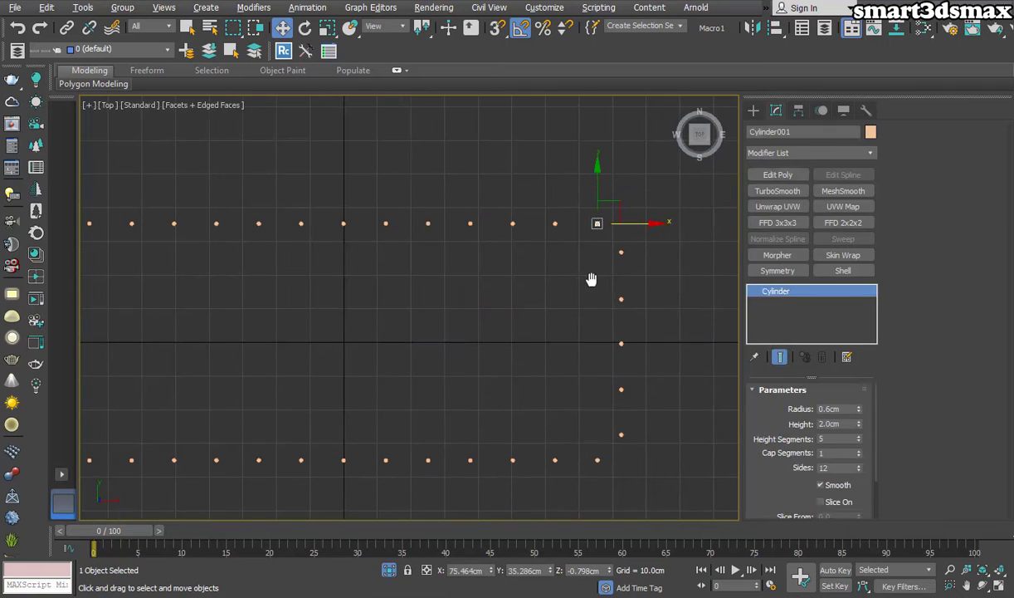
Add an Edit Poly modifier to the upper-right cylinder and attach all the other cylinders to it
{"action": "left_click", "coordinate": [753, 110]}
{"action": "left_click", "coordinate": [772, 150]}
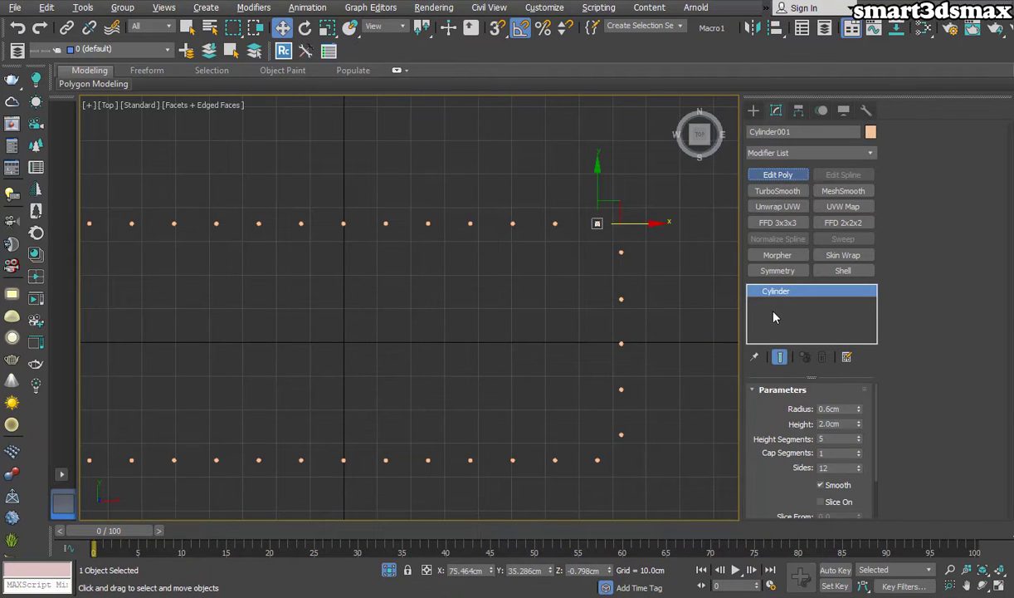
{"action": "left_click", "coordinate": [778, 174]}
{"action": "left_click", "coordinate": [933, 448]}
{"action": "key", "text": "ctrl+a"}
{"action": "left_click", "coordinate": [238, 377]}
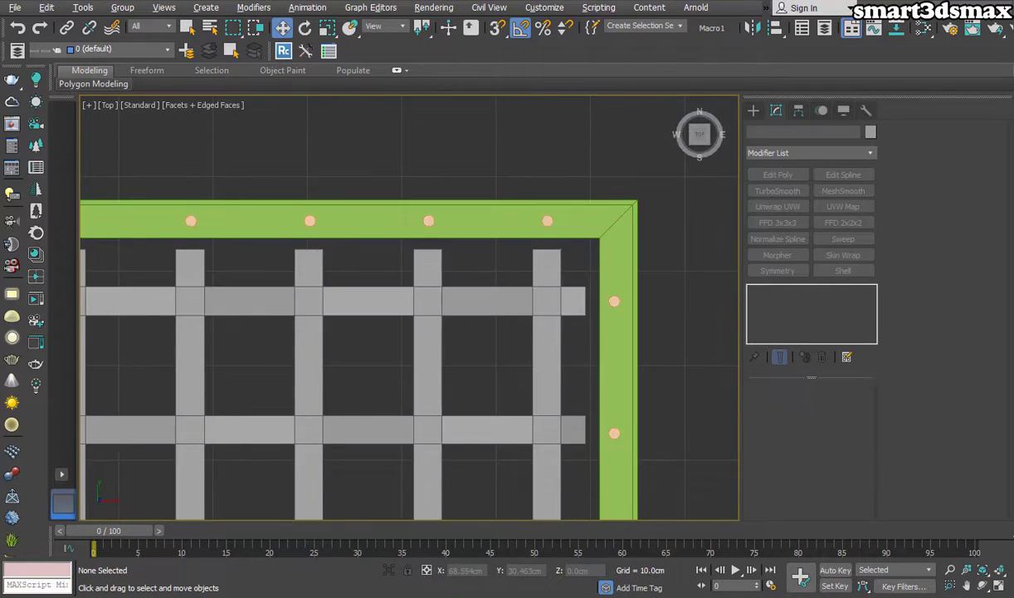
Add Edit Poly to the frame and subtract the joined cylinders from it with ProBoolean to cut the flange holes
{"action": "scroll", "coordinate": [562, 424], "scroll_direction": "down", "scroll_amount": 5}
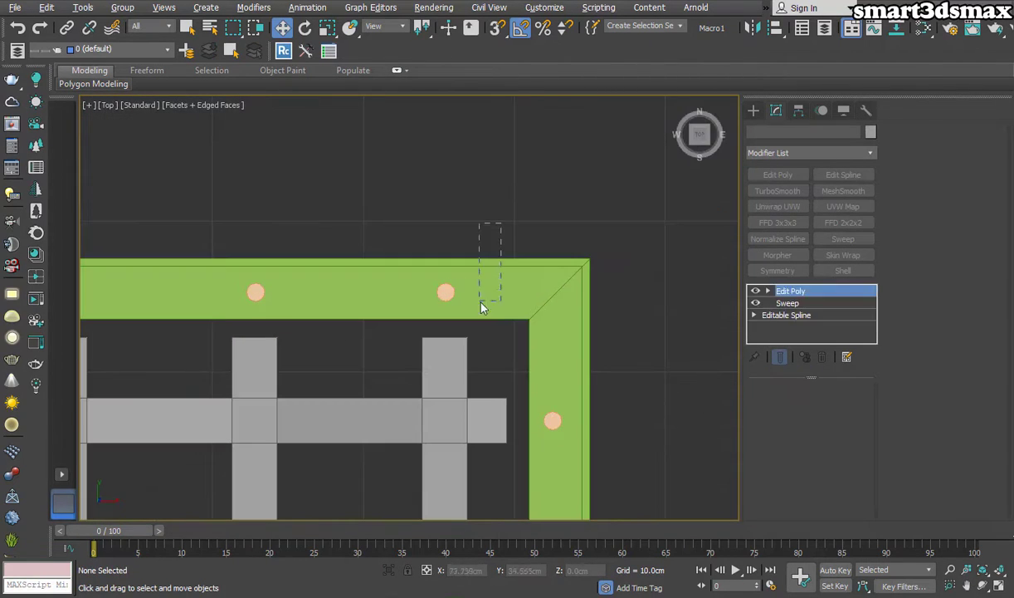
{"action": "left_click", "coordinate": [789, 153]}
{"action": "left_click", "coordinate": [754, 110]}
{"action": "left_click", "coordinate": [809, 150]}
{"action": "left_click", "coordinate": [788, 182]}
{"action": "left_click", "coordinate": [780, 269]}
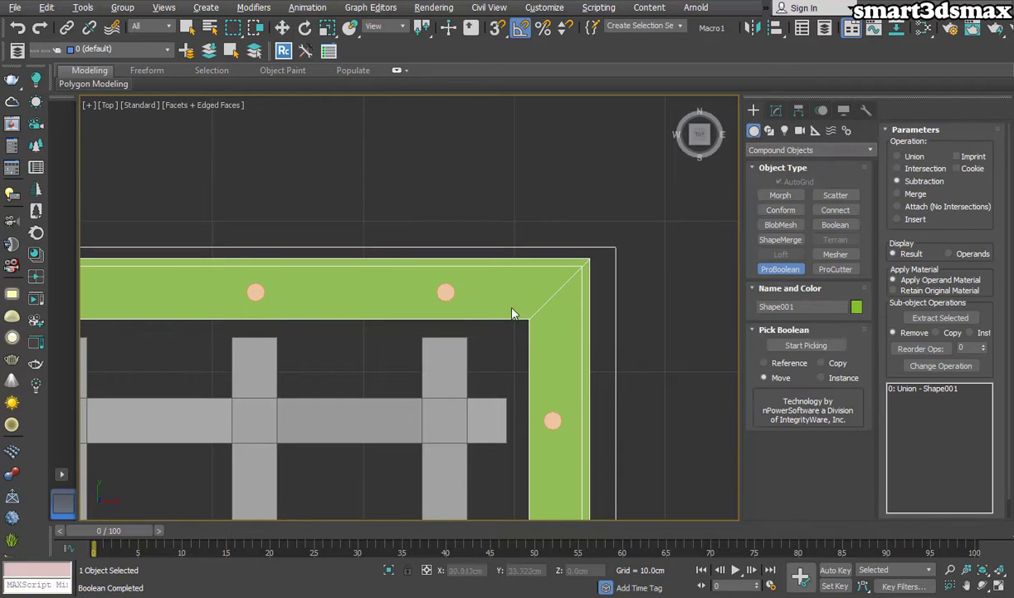
{"action": "scroll", "coordinate": [591, 373], "scroll_direction": "down", "scroll_amount": 5}
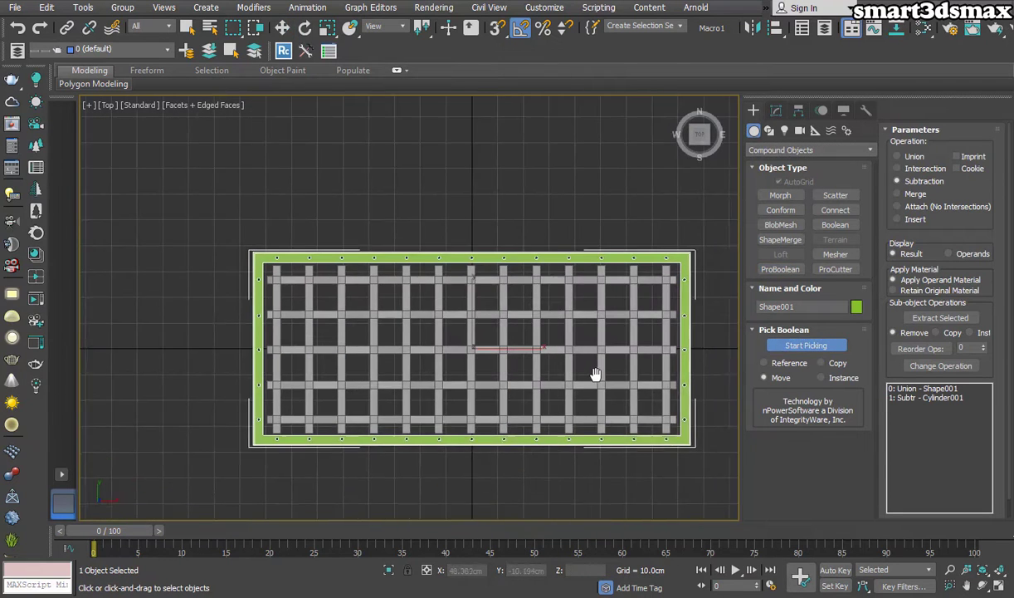
{"action": "scroll", "coordinate": [534, 348], "scroll_direction": "up", "scroll_amount": 8}
{"action": "scroll", "coordinate": [660, 349], "scroll_direction": "down", "scroll_amount": 5}
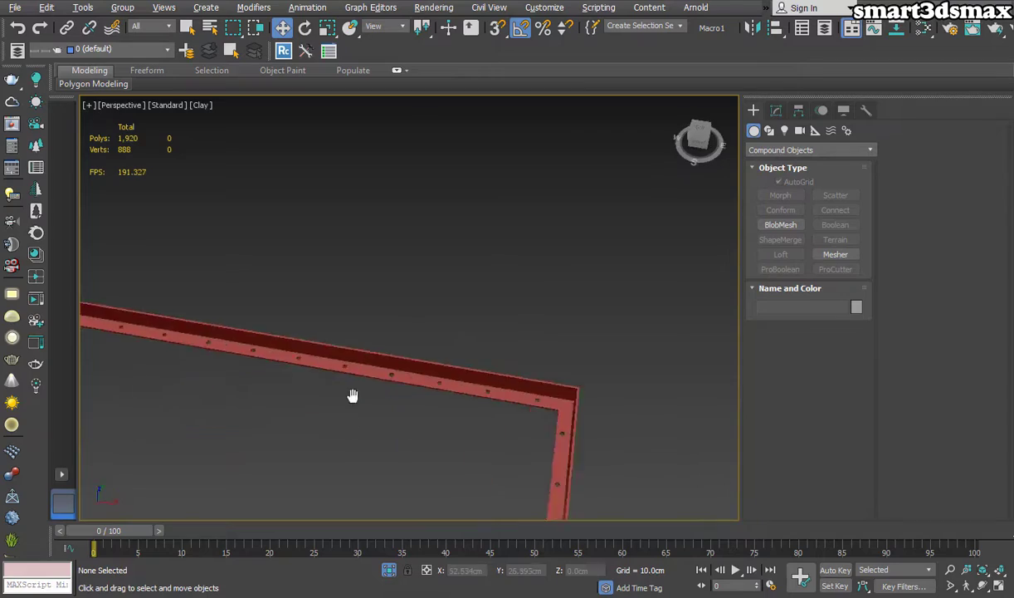
Draw a renderable line, 0.3 cm thick with 9 sides, from a lengthwise slat's end to its flange hole and raise it above the slat
{"action": "middle_click_drag", "start_coordinate": [351, 394], "coordinate": [245, 397], "text": "alt"}
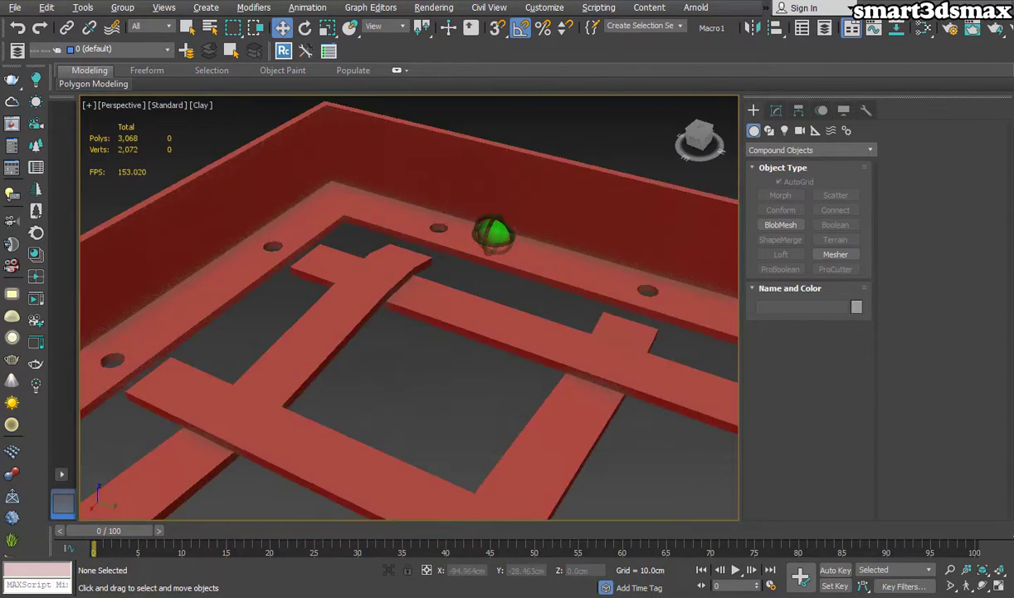
{"action": "middle_click_drag", "start_coordinate": [482, 169], "coordinate": [534, 301], "text": "alt"}
{"action": "scroll", "coordinate": [534, 300], "scroll_direction": "down", "scroll_amount": 3}
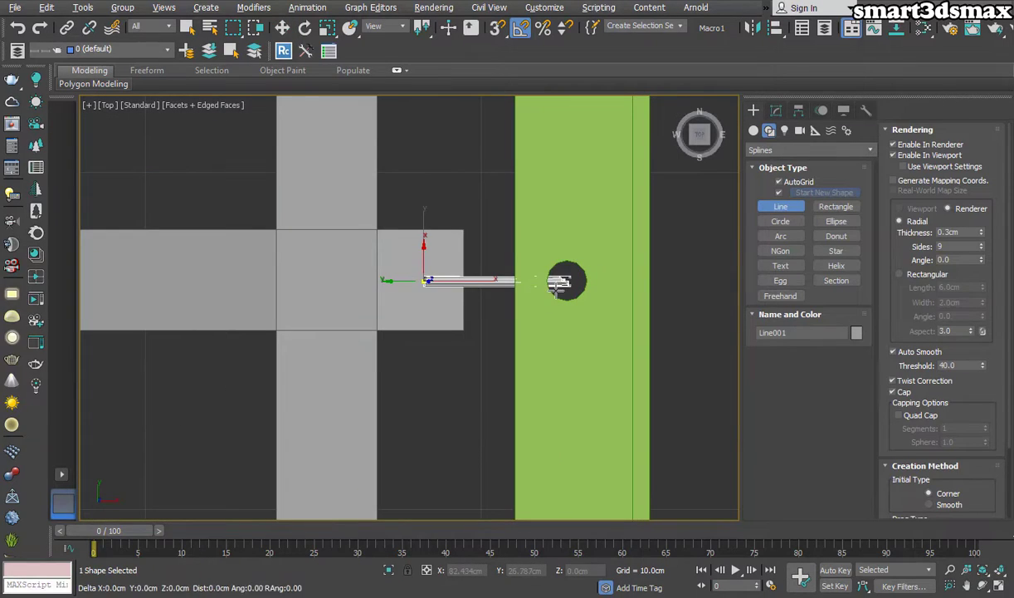
{"action": "right_click", "coordinate": [558, 284]}
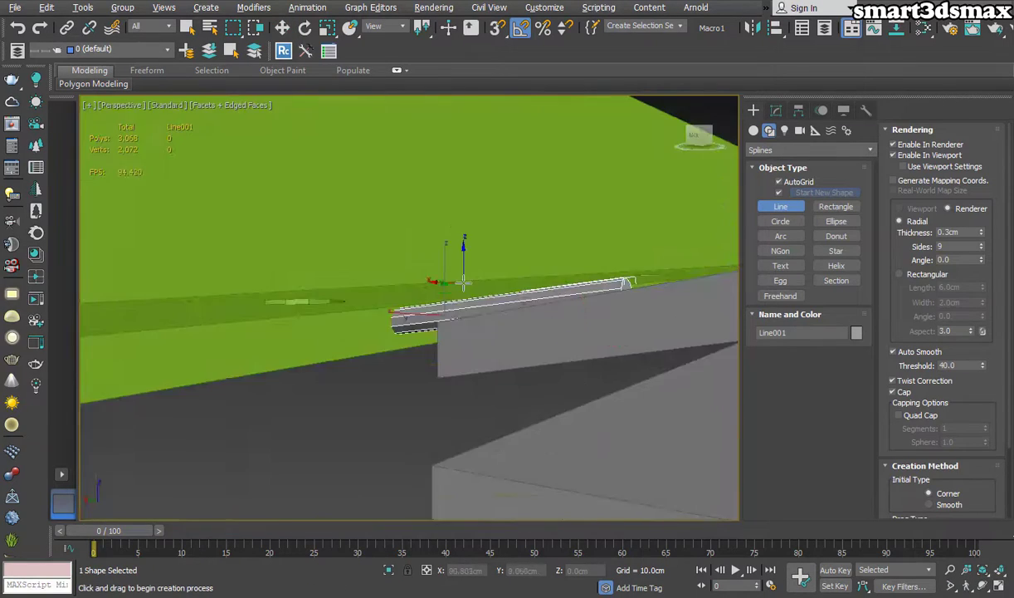
{"action": "middle_click_drag", "start_coordinate": [498, 332], "coordinate": [510, 352], "text": "alt"}
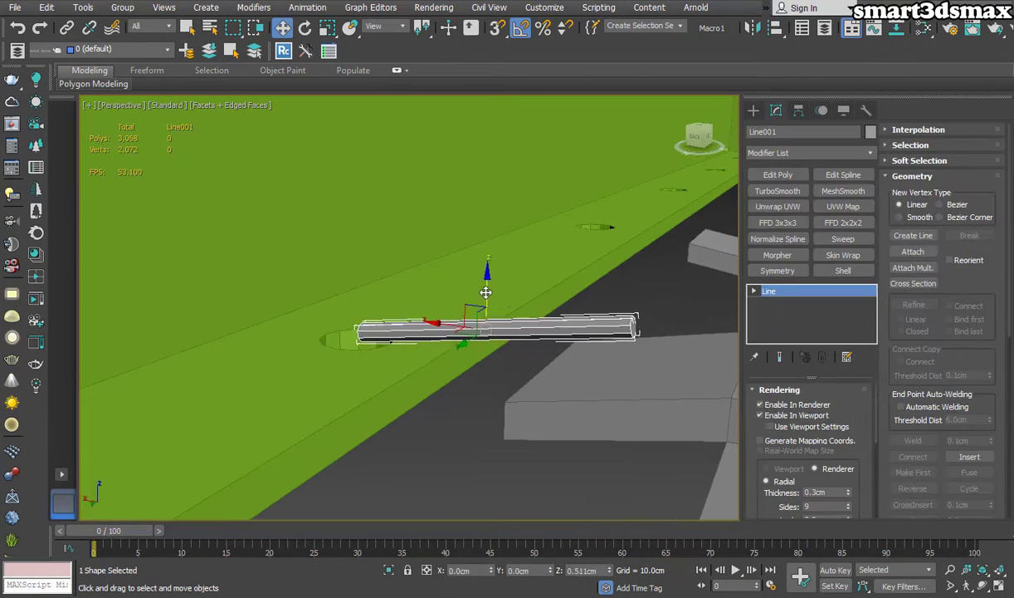
{"action": "middle_click_drag", "start_coordinate": [485, 292], "coordinate": [531, 332], "text": "alt"}
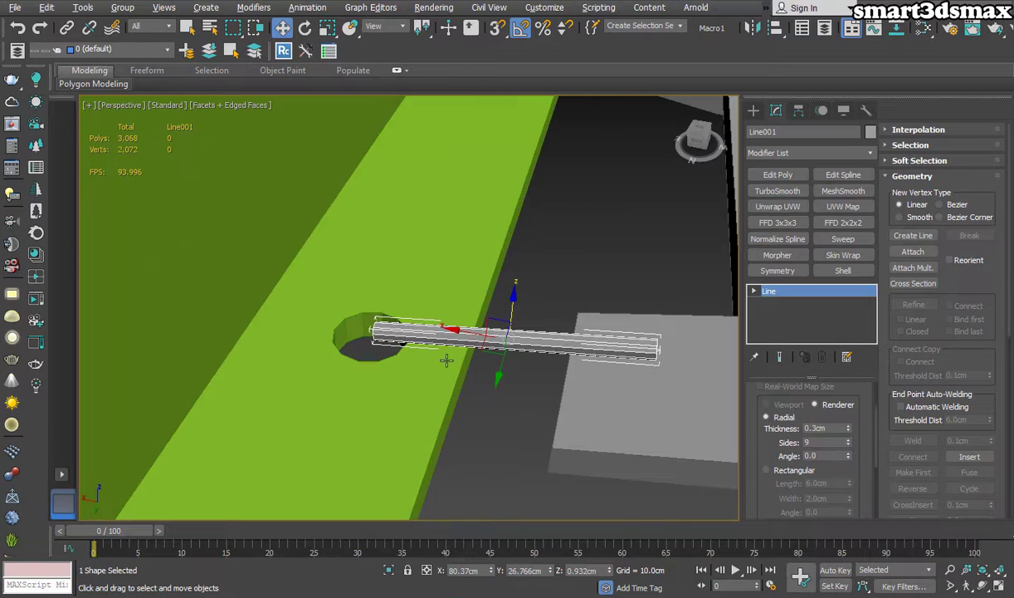
Set the cord's thickness to 0.5 cm, raise it slightly and refine it with two extra vertices along its length
{"action": "type", "text": "0.5"}
{"action": "key", "text": "Return"}
{"action": "middle_click_drag", "start_coordinate": [572, 365], "coordinate": [523, 311], "text": "alt"}
{"action": "left_click_drag", "start_coordinate": [511, 311], "coordinate": [511, 301]}
{"action": "middle_click_drag", "start_coordinate": [511, 302], "coordinate": [611, 391], "text": "alt"}
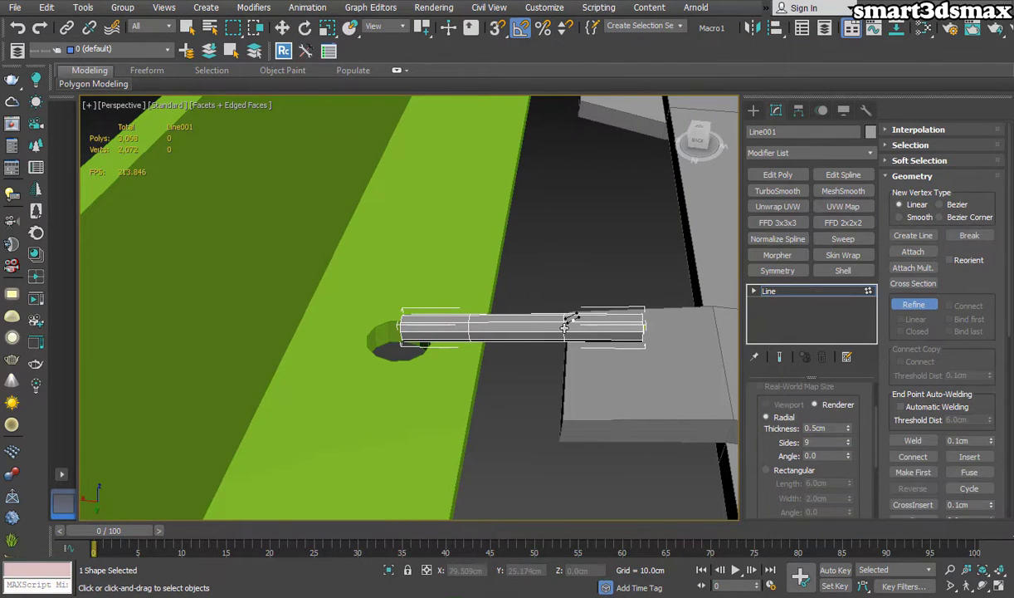
Bend both ends of the cord downward, one into the flange hole and the other into the slat
{"action": "key", "text": "F3"}
{"action": "left_click", "coordinate": [798, 110]}
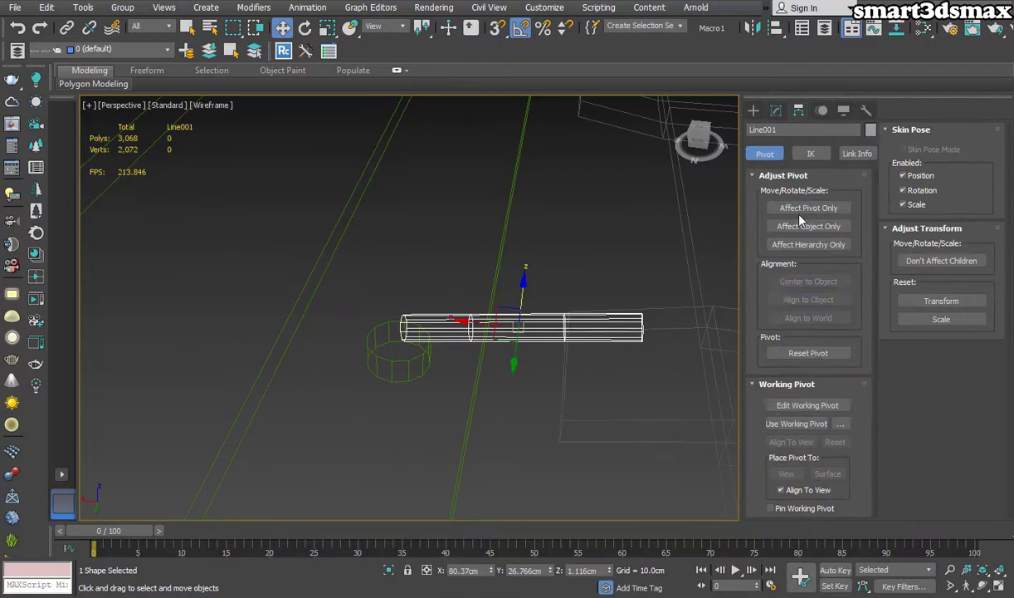
{"action": "key", "text": "1"}
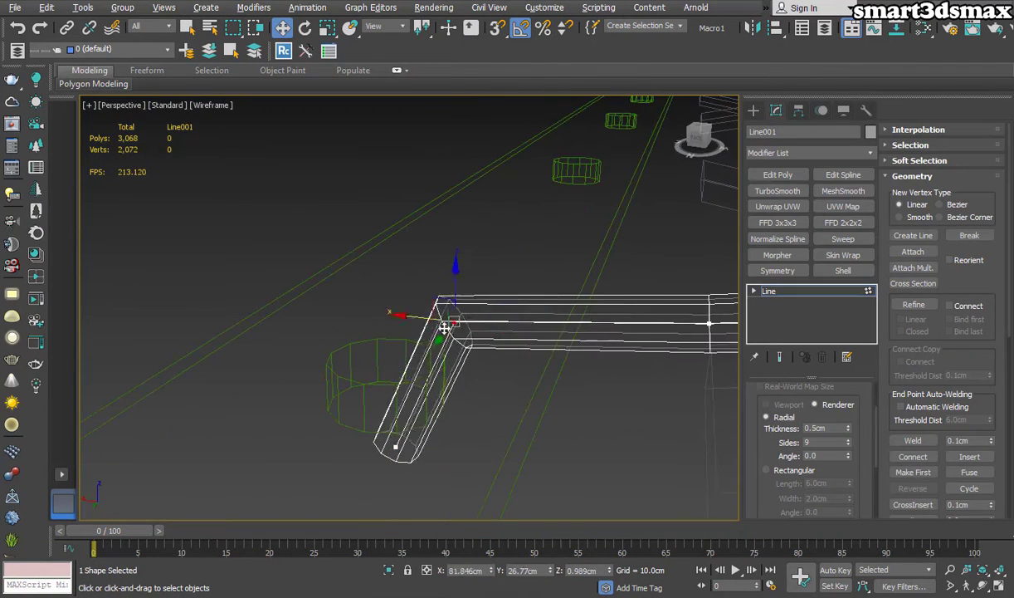
{"action": "middle_click_drag", "start_coordinate": [445, 328], "coordinate": [592, 245], "text": "alt"}
{"action": "left_click", "coordinate": [591, 245]}
{"action": "middle_click_drag", "start_coordinate": [665, 274], "coordinate": [464, 274], "text": "alt"}
{"action": "left_click", "coordinate": [284, 273]}
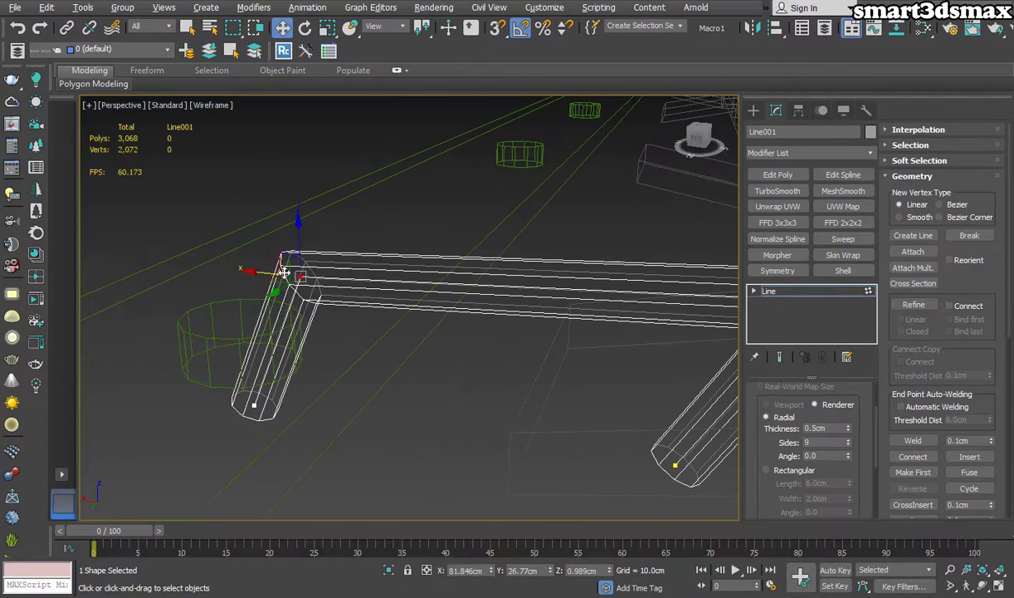
{"action": "key", "text": "F3"}
{"action": "mouse_move", "coordinate": [251, 406]}
{"action": "middle_mouse_down", "text": "alt"}
{"action": "mouse_move", "coordinate": [309, 360]}
{"action": "mouse_move", "coordinate": [473, 313]}
{"action": "middle_mouse_up", "text": "alt"}
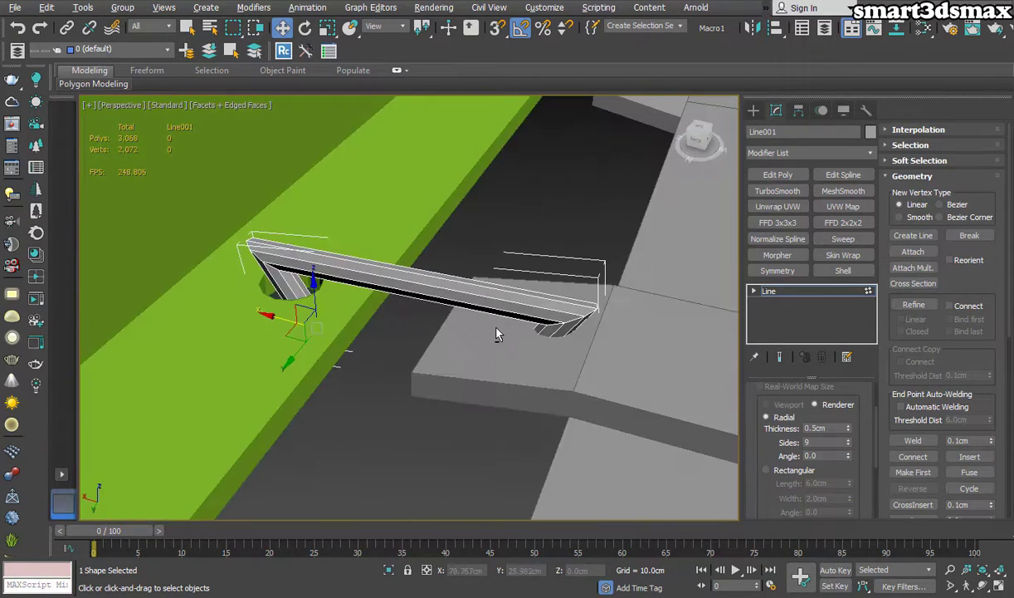
Fillet the cord's two corner vertices by about 0.53 cm
{"action": "key", "text": "F3"}
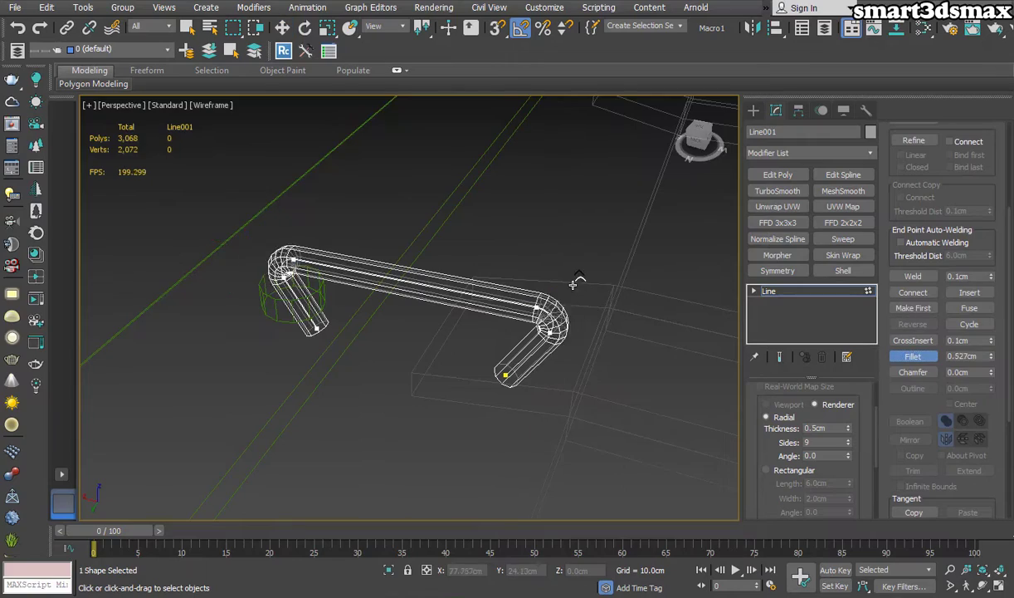
{"action": "key", "text": "F3"}
{"action": "middle_click_drag", "start_coordinate": [573, 284], "coordinate": [571, 243], "text": "alt"}
{"action": "middle_click_drag", "start_coordinate": [465, 332], "coordinate": [498, 323], "text": "alt"}
Lower the cord about 0.22 cm, curve its flange-side end beneath the frame and set its sides to 8
{"action": "key", "text": "1"}
{"action": "left_click", "coordinate": [227, 449]}
{"action": "left_click", "coordinate": [399, 357]}
{"action": "middle_click_drag", "start_coordinate": [399, 356], "coordinate": [440, 348], "text": "alt"}
{"action": "left_click_drag", "start_coordinate": [402, 363], "coordinate": [403, 373]}
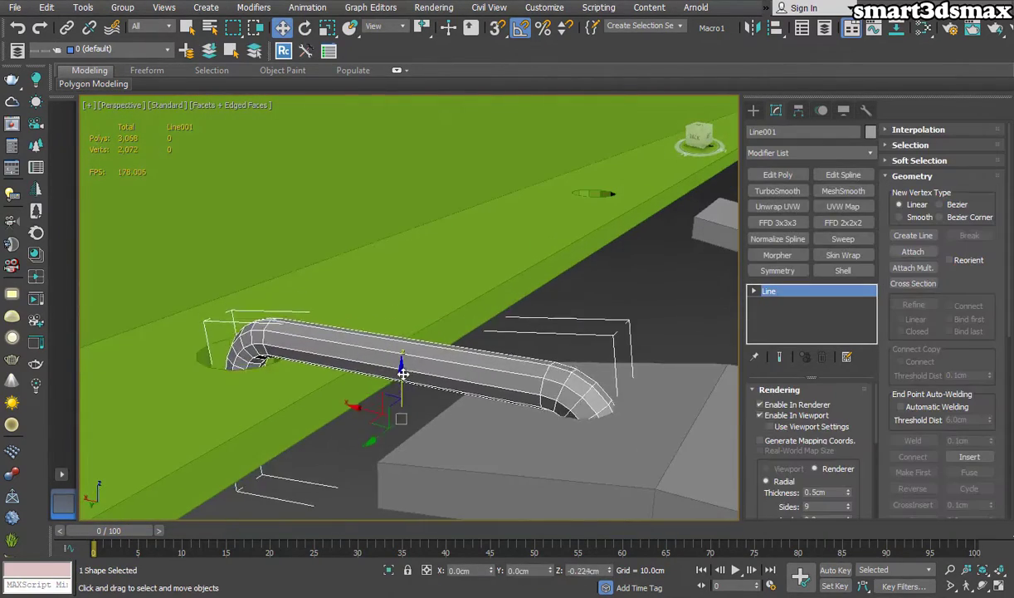
{"action": "middle_click_drag", "start_coordinate": [408, 375], "coordinate": [494, 342], "text": "alt"}
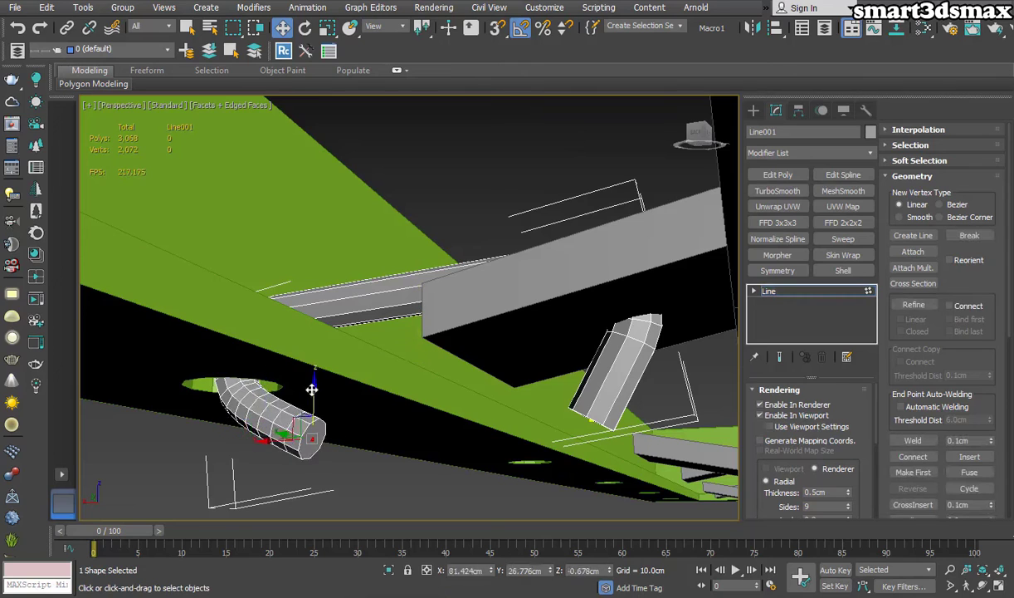
{"action": "key", "text": "shift+z"}
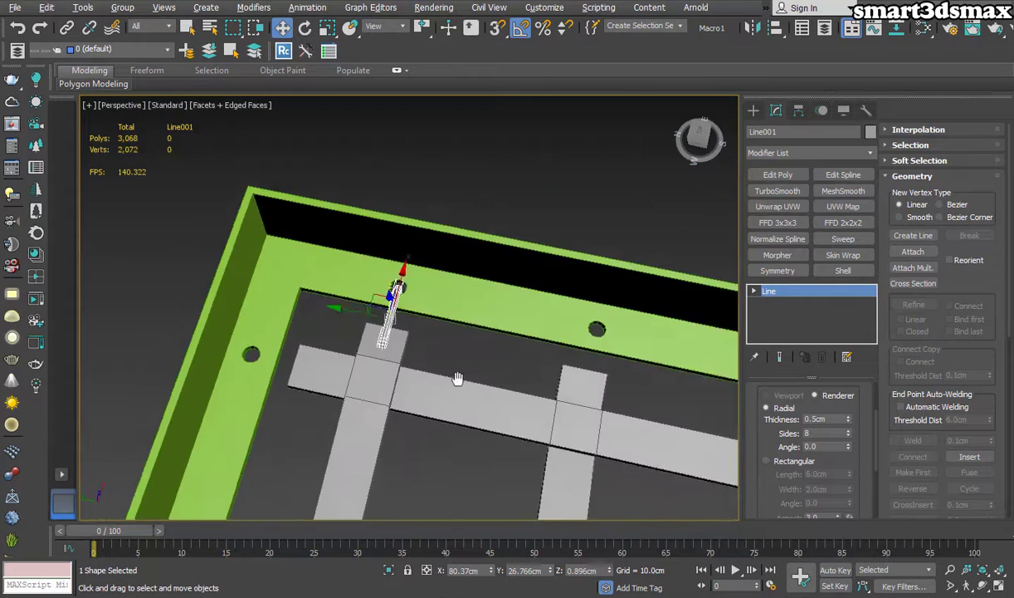
Copy the cord to the remaining lengthwise slat ends along the same flange
{"action": "left_click_drag", "start_coordinate": [531, 370], "coordinate": [539, 368]}
{"action": "scroll", "coordinate": [516, 374], "scroll_direction": "up", "scroll_amount": 5}
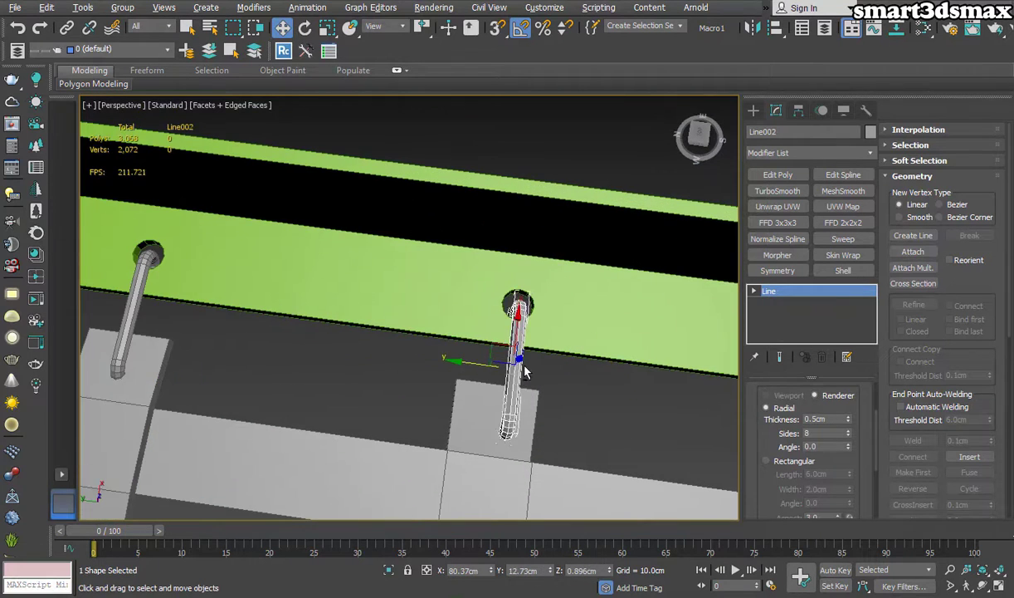
{"action": "scroll", "coordinate": [470, 361], "scroll_direction": "down", "scroll_amount": 2}
{"action": "key", "text": "alt+w"}
{"action": "middle_click", "coordinate": [317, 208]}
{"action": "key", "text": "alt+w"}
{"action": "scroll", "coordinate": [536, 288], "scroll_direction": "down", "scroll_amount": 2}
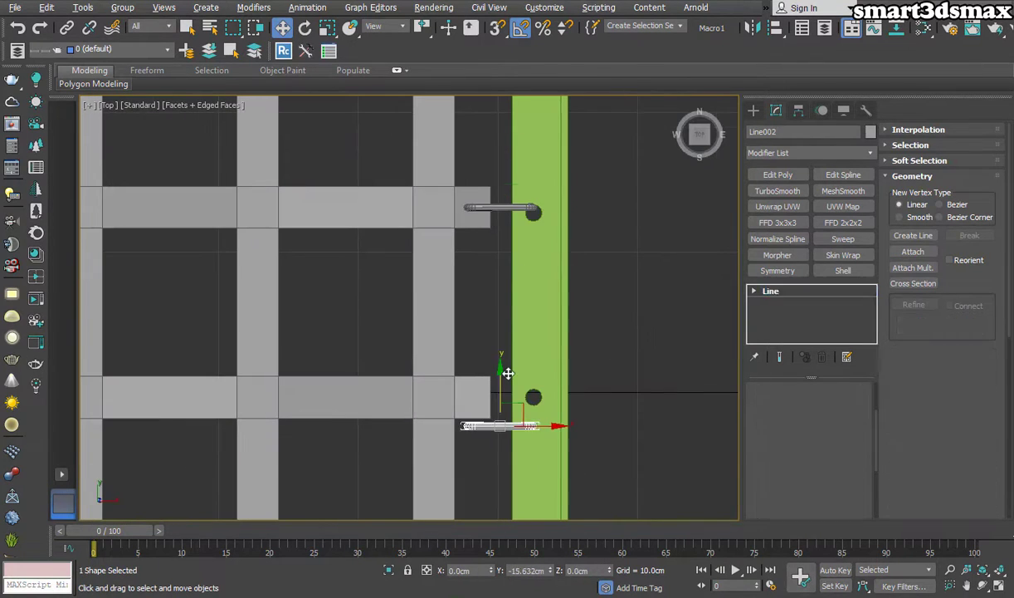
{"action": "scroll", "coordinate": [537, 342], "scroll_direction": "down", "scroll_amount": 5}
Convert the frame to Editable Poly and shift the flange hole vertices so the holes line up with the cords
{"action": "middle_click_drag", "start_coordinate": [585, 233], "coordinate": [593, 408]}
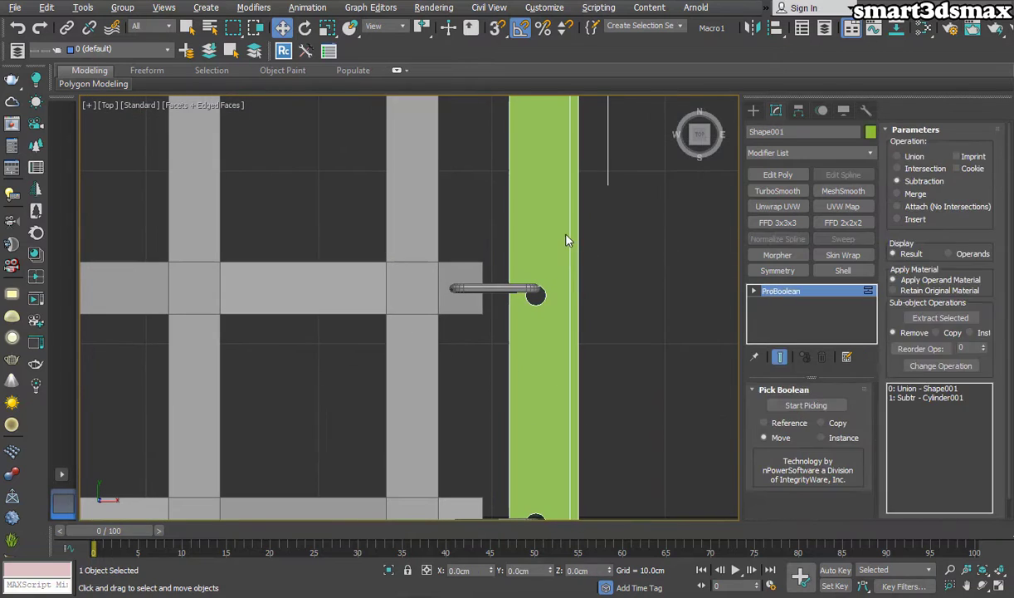
{"action": "left_click", "coordinate": [778, 174]}
{"action": "left_click", "coordinate": [820, 356]}
{"action": "right_click", "coordinate": [566, 182]}
{"action": "mouse_move", "coordinate": [682, 345]}
{"action": "left_click", "coordinate": [742, 352]}
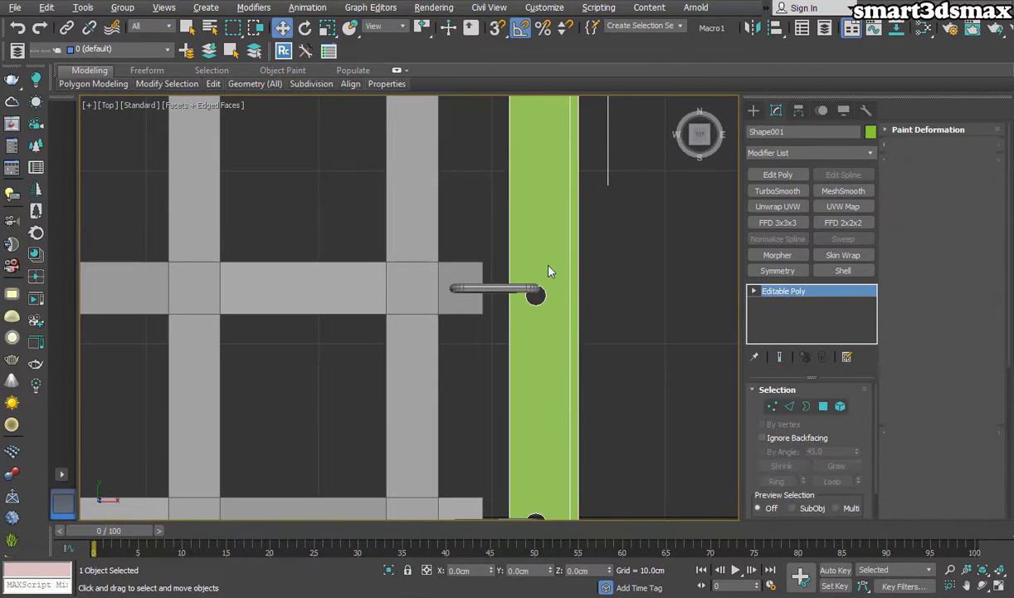
{"action": "key", "text": "1"}
{"action": "scroll", "coordinate": [539, 295], "scroll_direction": "up", "scroll_amount": 3}
{"action": "scroll", "coordinate": [548, 296], "scroll_direction": "down", "scroll_amount": 4}
{"action": "middle_click_drag", "start_coordinate": [575, 345], "coordinate": [578, 369]}
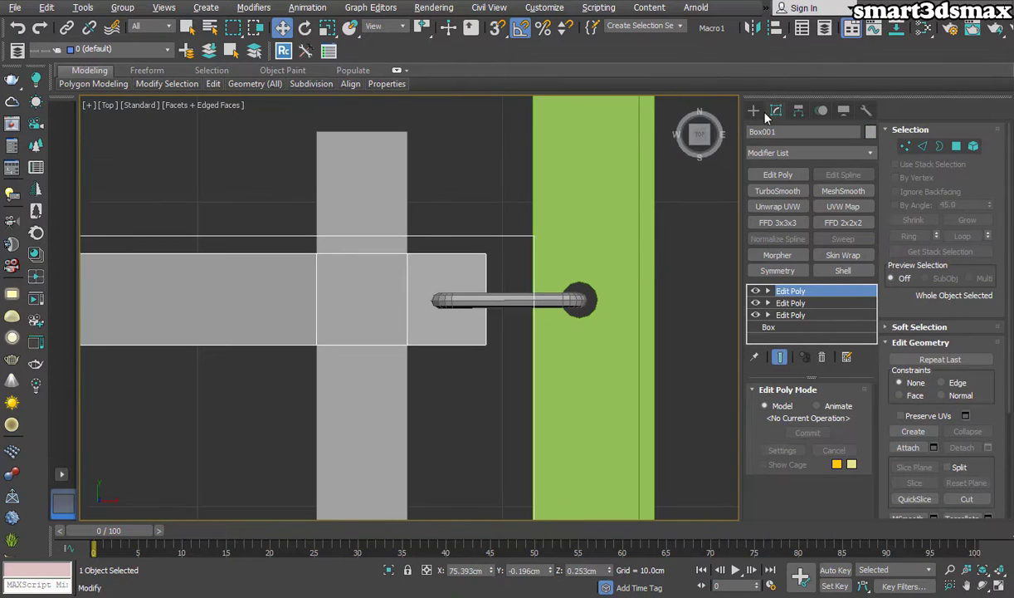
Create a cylinder at the cord's slat end with radius 0.5 cm and height 2 cm
{"action": "left_click", "coordinate": [753, 110]}
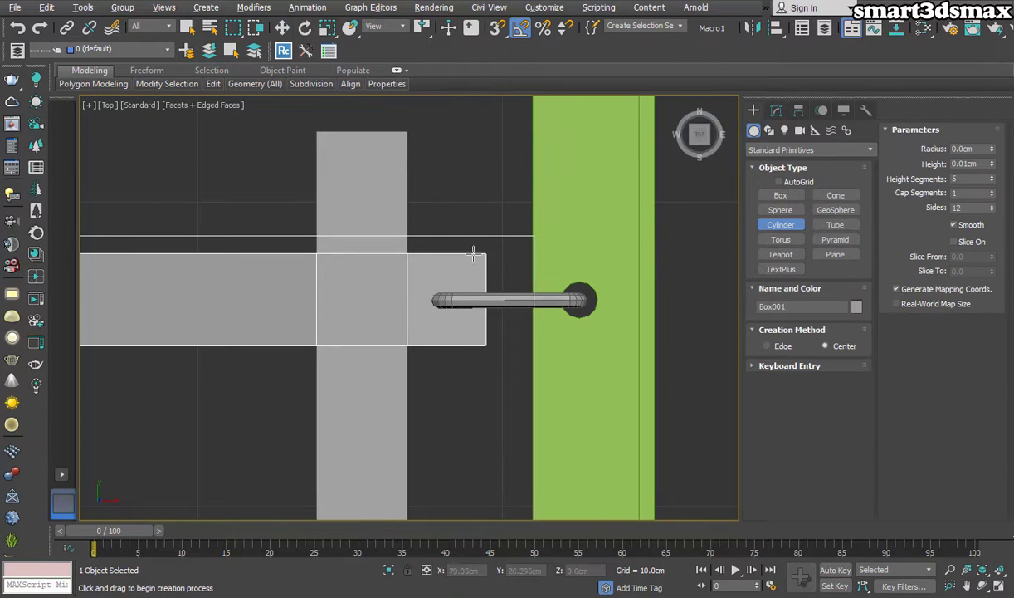
{"action": "scroll", "coordinate": [440, 294], "scroll_direction": "up", "scroll_amount": 3}
{"action": "left_click", "coordinate": [775, 110]}
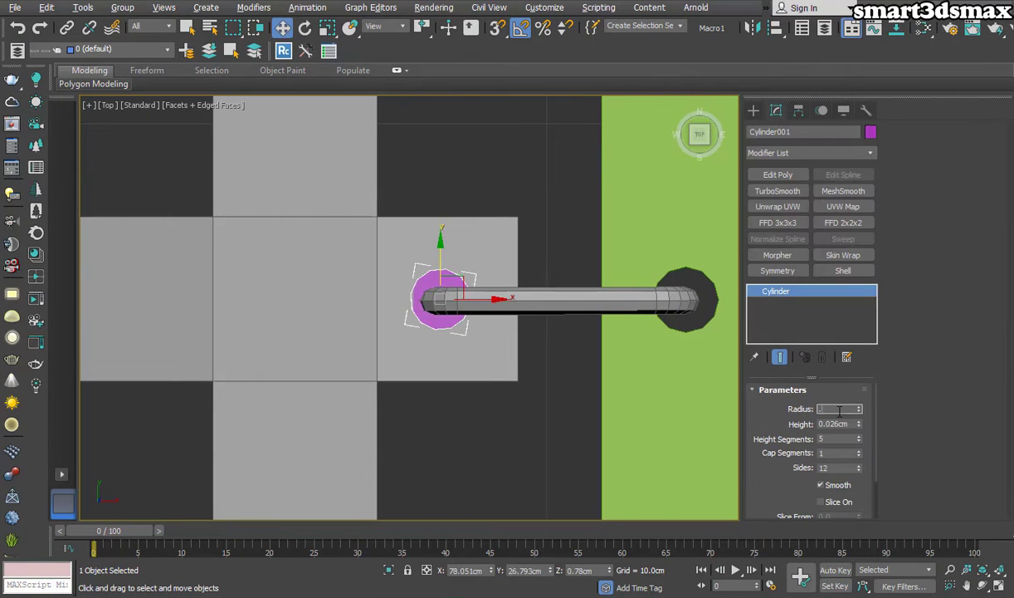
{"action": "key", "text": "p"}
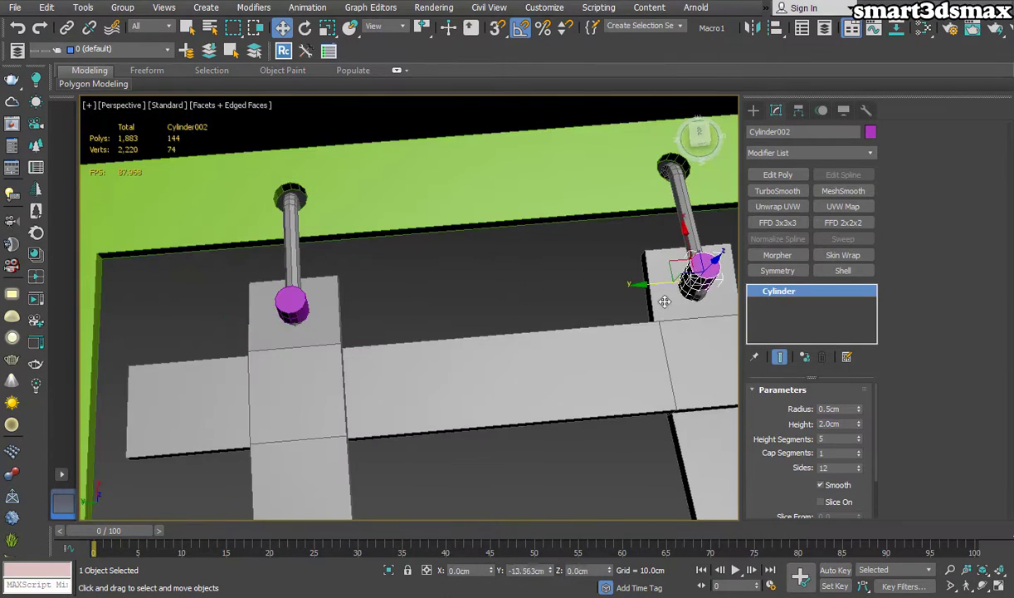
Copy the cylinder to the other lengthwise slat ends on that side and lower the cylinders through the slats
{"action": "left_click", "coordinate": [517, 359]}
{"action": "scroll", "coordinate": [523, 310], "scroll_direction": "down", "scroll_amount": 3}
{"action": "middle_click_drag", "start_coordinate": [523, 310], "coordinate": [500, 242], "text": "alt"}
{"action": "left_click", "coordinate": [387, 330]}
{"action": "scroll", "coordinate": [390, 332], "scroll_direction": "up", "scroll_amount": 3}
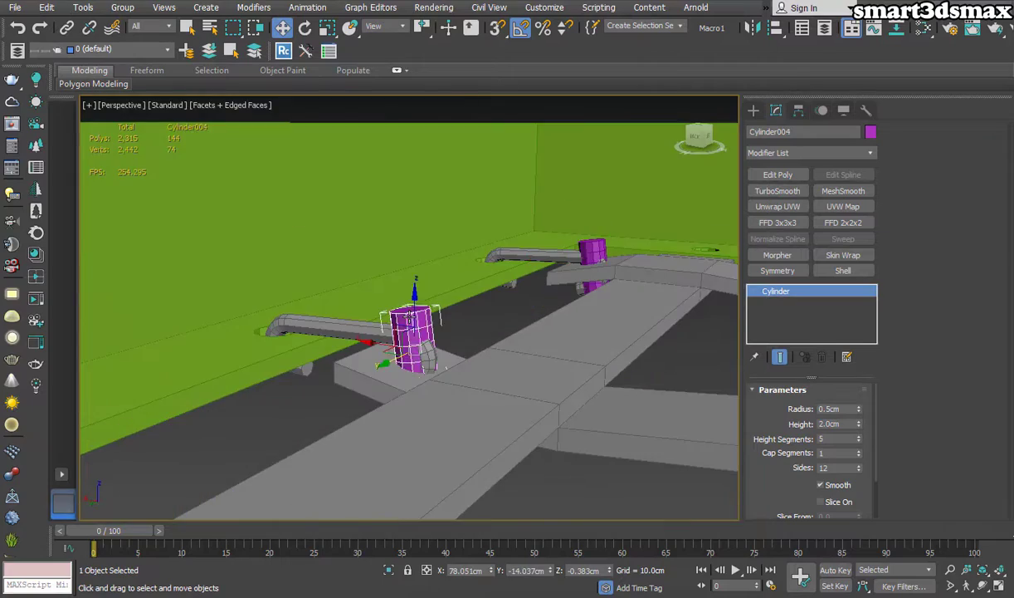
{"action": "left_click_drag", "start_coordinate": [416, 295], "coordinate": [416, 319]}
{"action": "scroll", "coordinate": [423, 380], "scroll_direction": "down", "scroll_amount": 3}
{"action": "middle_click_drag", "start_coordinate": [423, 380], "coordinate": [664, 398], "text": "alt"}
Select the five slat-end cylinders and copy them to the opposite ends of the lengthwise slats
{"action": "left_click", "coordinate": [700, 285]}
{"action": "middle_click_drag", "start_coordinate": [506, 378], "coordinate": [176, 370], "text": "alt"}
{"action": "scroll", "coordinate": [472, 419], "scroll_direction": "down", "scroll_amount": 3}
{"action": "middle_click_drag", "start_coordinate": [446, 419], "coordinate": [559, 382], "text": "alt"}
{"action": "scroll", "coordinate": [560, 383], "scroll_direction": "down", "scroll_amount": 3}
{"action": "key", "text": "ctrl+q"}
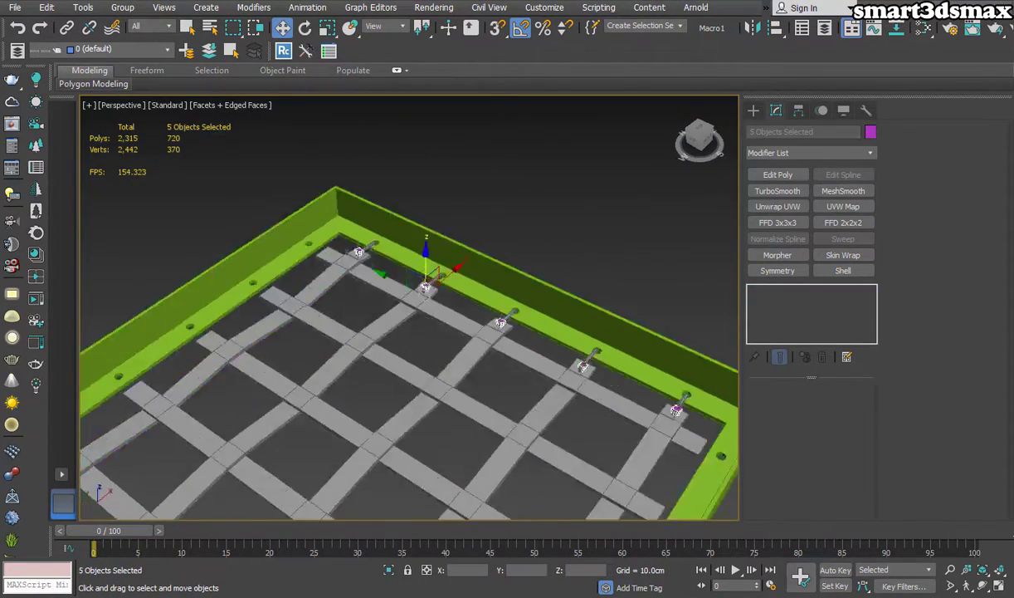
{"action": "scroll", "coordinate": [448, 282], "scroll_direction": "down", "scroll_amount": 5}
{"action": "middle_click_drag", "start_coordinate": [448, 282], "coordinate": [546, 301], "text": "alt"}
{"action": "scroll", "coordinate": [499, 362], "scroll_direction": "up", "scroll_amount": 5}
{"action": "middle_click_drag", "start_coordinate": [499, 362], "coordinate": [428, 332], "text": "alt"}
{"action": "scroll", "coordinate": [428, 332], "scroll_direction": "up", "scroll_amount": 2}
{"action": "scroll", "coordinate": [393, 150], "scroll_direction": "up", "scroll_amount": 8}
{"action": "left_click", "coordinate": [220, 385]}
{"action": "key", "text": "alt+w"}
{"action": "right_click", "coordinate": [217, 227]}
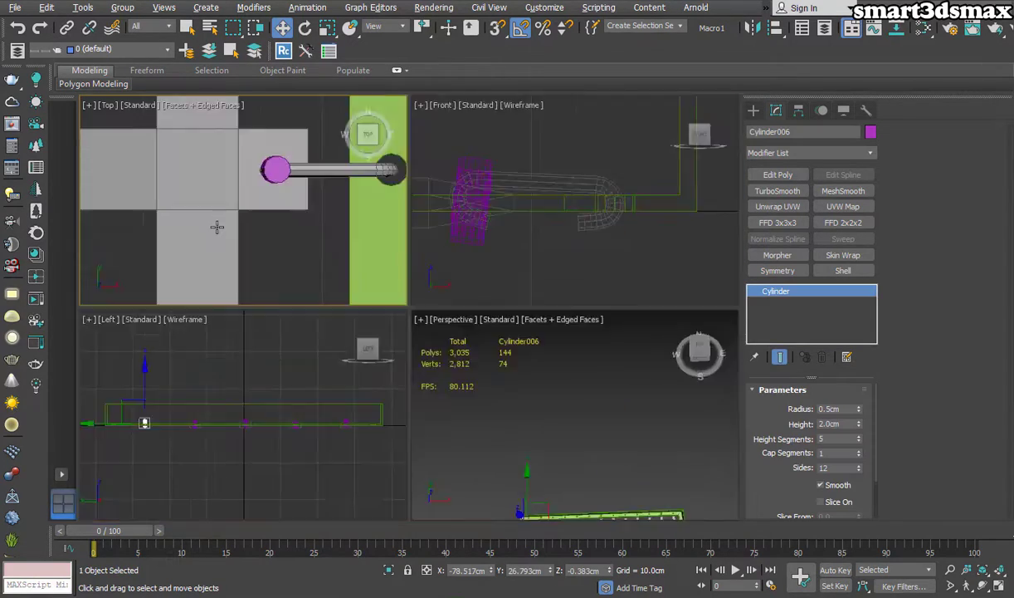
{"action": "key", "text": "alt+w"}
{"action": "scroll", "coordinate": [498, 332], "scroll_direction": "down", "scroll_amount": 8}
{"action": "middle_click_drag", "start_coordinate": [514, 333], "coordinate": [730, 374]}
{"action": "scroll", "coordinate": [429, 281], "scroll_direction": "up", "scroll_amount": 4}
{"action": "scroll", "coordinate": [417, 230], "scroll_direction": "up", "scroll_amount": 5}
{"action": "left_click_drag", "start_coordinate": [367, 425], "coordinate": [480, 253], "text": "shift"}
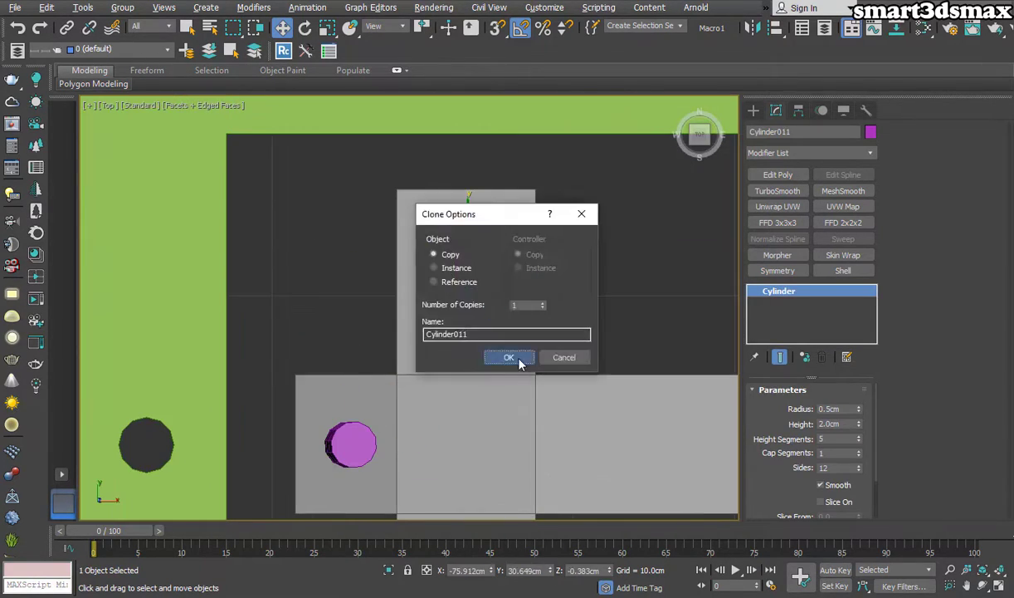
{"action": "left_click", "coordinate": [512, 360]}
{"action": "key", "text": "p"}
{"action": "key", "text": "z"}
{"action": "mouse_move", "coordinate": [512, 359]}
{"action": "middle_mouse_down", "text": "alt"}
{"action": "mouse_move", "coordinate": [490, 249]}
{"action": "mouse_move", "coordinate": [358, 415]}
{"action": "mouse_move", "coordinate": [448, 399]}
{"action": "middle_mouse_up", "text": "alt"}
{"action": "scroll", "coordinate": [358, 415], "scroll_direction": "down", "scroll_amount": 4}
{"action": "key", "text": "Delete"}
Draw a cylinder on the first crosswise slat's end, radius 0.5 cm and height 2 cm, and lower it through the slat
{"action": "scroll", "coordinate": [449, 400], "scroll_direction": "up", "scroll_amount": 3}
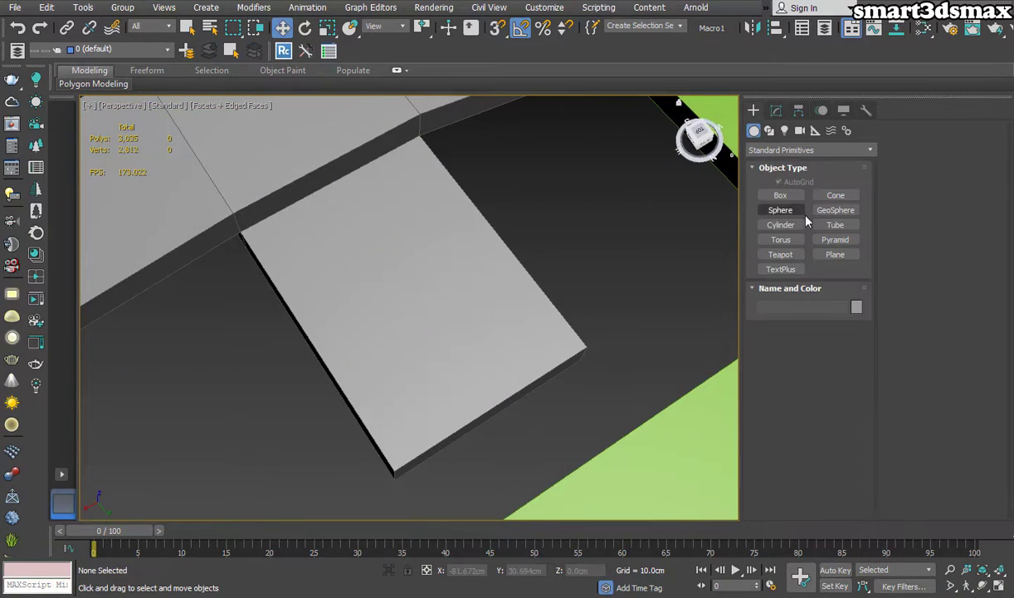
{"action": "left_click", "coordinate": [780, 224]}
{"action": "left_click_drag", "start_coordinate": [411, 294], "coordinate": [440, 305]}
{"action": "left_click", "coordinate": [440, 274]}
{"action": "left_click", "coordinate": [776, 110]}
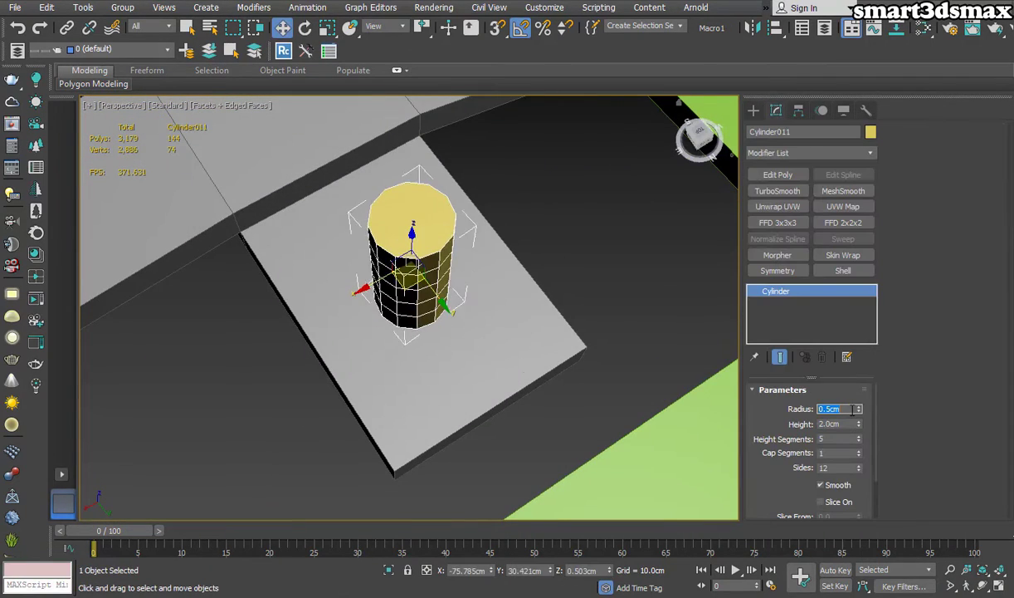
{"action": "middle_click_drag", "start_coordinate": [498, 348], "coordinate": [439, 257], "text": "alt"}
{"action": "left_click_drag", "start_coordinate": [407, 205], "coordinate": [408, 270]}
{"action": "middle_click_drag", "start_coordinate": [419, 283], "coordinate": [531, 365], "text": "alt"}
Copy the cylinder along the crosswise slat ends with 16 copies and delete the surplus ones beyond the frame
{"action": "key", "text": "t"}
{"action": "scroll", "coordinate": [385, 219], "scroll_direction": "down", "scroll_amount": 4}
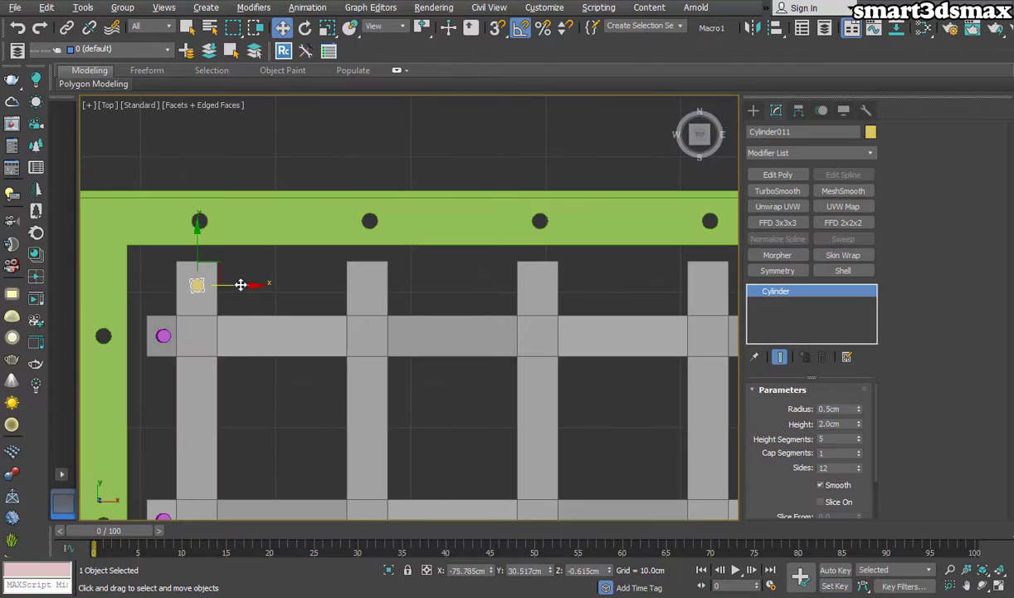
{"action": "left_click_drag", "start_coordinate": [408, 283], "coordinate": [408, 283], "text": "shift"}
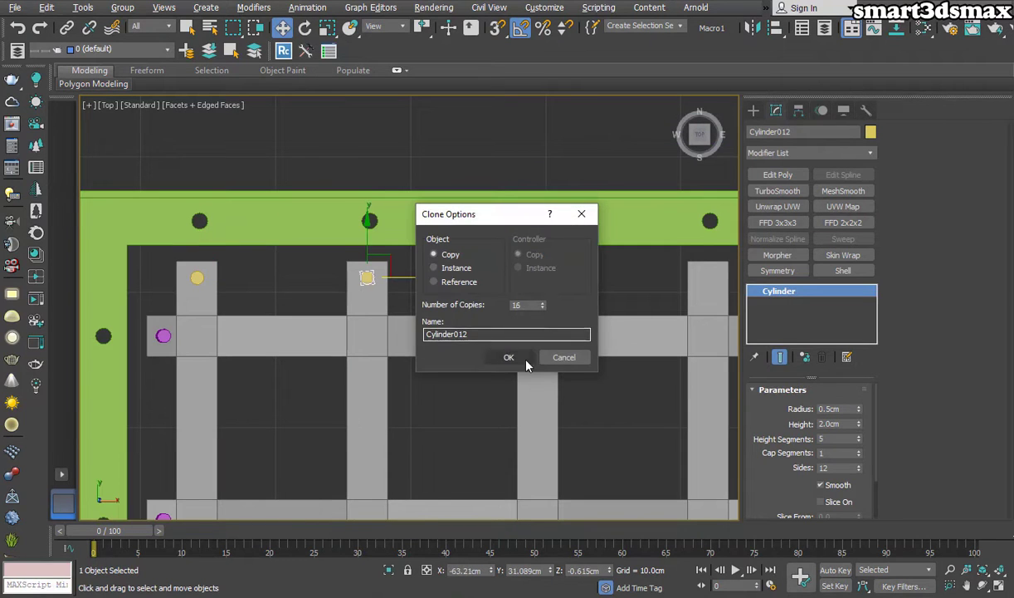
{"action": "left_click", "coordinate": [523, 360]}
{"action": "scroll", "coordinate": [526, 361], "scroll_direction": "down", "scroll_amount": 3}
{"action": "middle_click_drag", "start_coordinate": [663, 366], "coordinate": [377, 351]}
{"action": "left_click_drag", "start_coordinate": [307, 270], "coordinate": [522, 332]}
{"action": "key", "text": "Delete"}
{"action": "middle_click_drag", "start_coordinate": [236, 346], "coordinate": [428, 309]}
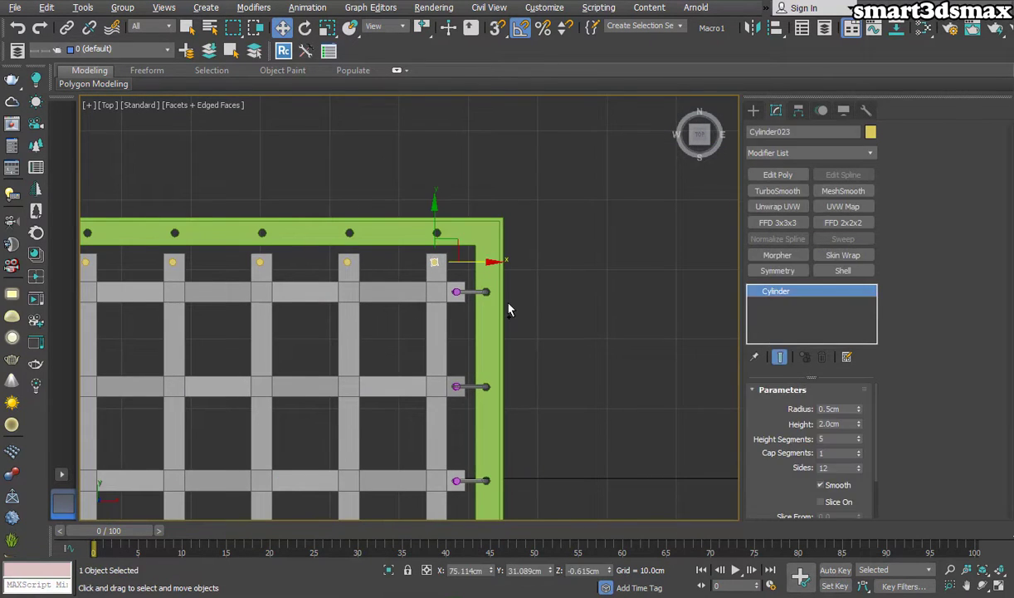
Copy the row of 13 cylinders to the opposite ends of the crosswise slats
{"action": "key", "text": "ctrl+a"}
{"action": "scroll", "coordinate": [519, 298], "scroll_direction": "down", "scroll_amount": 5}
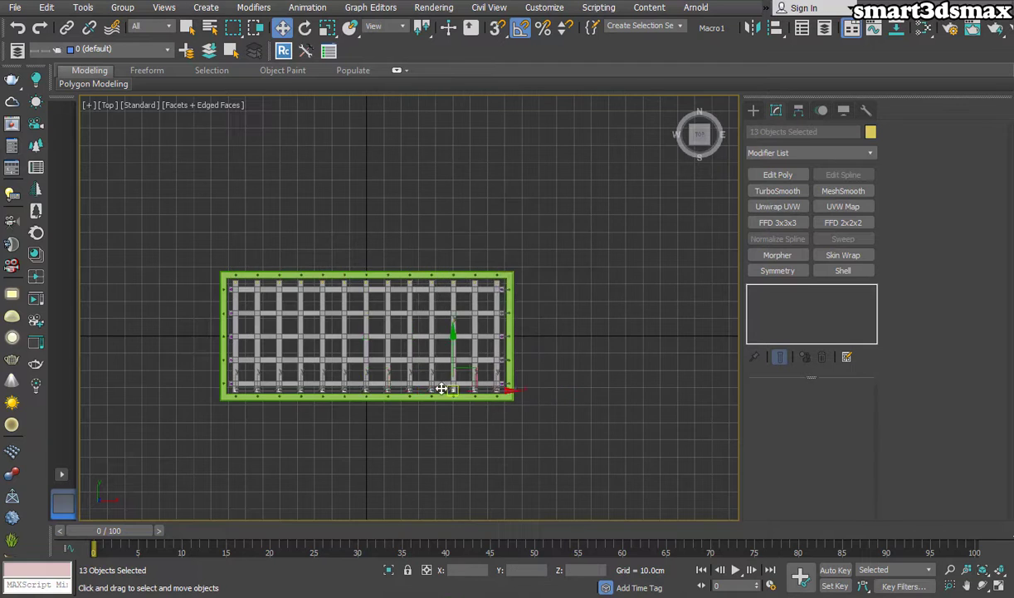
{"action": "scroll", "coordinate": [441, 389], "scroll_direction": "up", "scroll_amount": 10}
{"action": "scroll", "coordinate": [419, 226], "scroll_direction": "down", "scroll_amount": 10}
Select all the slat-end cylinders and isolate them
{"action": "left_click", "coordinate": [415, 299]}
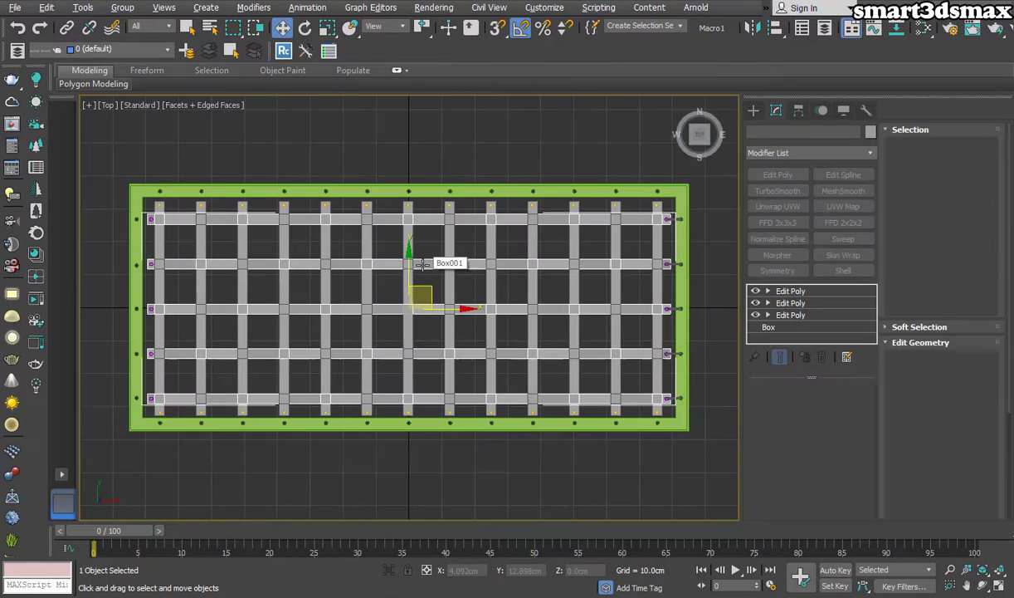
{"action": "left_click", "coordinate": [753, 109]}
{"action": "left_click", "coordinate": [811, 150]}
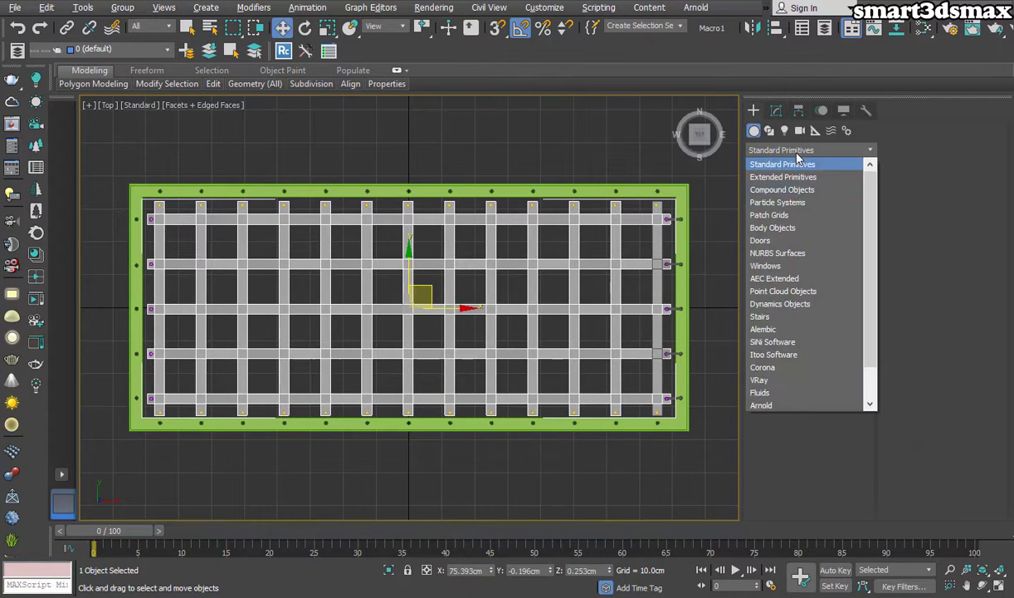
{"action": "left_click", "coordinate": [785, 188]}
{"action": "key", "text": "w"}
{"action": "scroll", "coordinate": [585, 172], "scroll_direction": "up", "scroll_amount": 8}
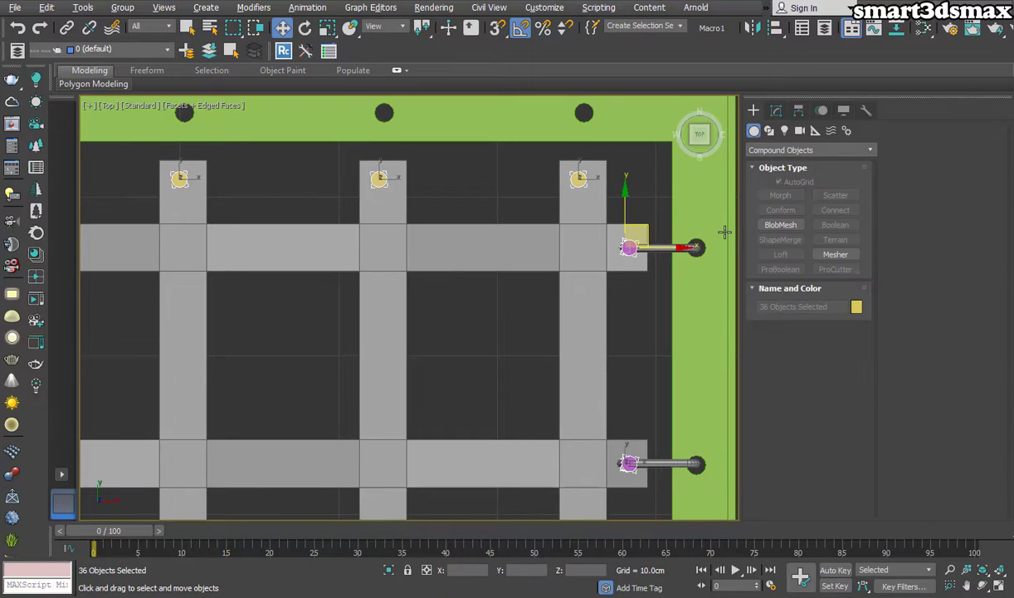
{"action": "key", "text": "alt+q"}
Add an Edit Poly modifier to the last crosswise slat's cylinder and attach all the other cylinders to it
{"action": "scroll", "coordinate": [582, 197], "scroll_direction": "up", "scroll_amount": 8}
{"action": "left_click", "coordinate": [579, 195]}
{"action": "left_click", "coordinate": [776, 110]}
{"action": "left_click", "coordinate": [753, 111]}
{"action": "left_click", "coordinate": [811, 151]}
{"action": "left_click", "coordinate": [770, 165]}
{"action": "left_click", "coordinate": [776, 110]}
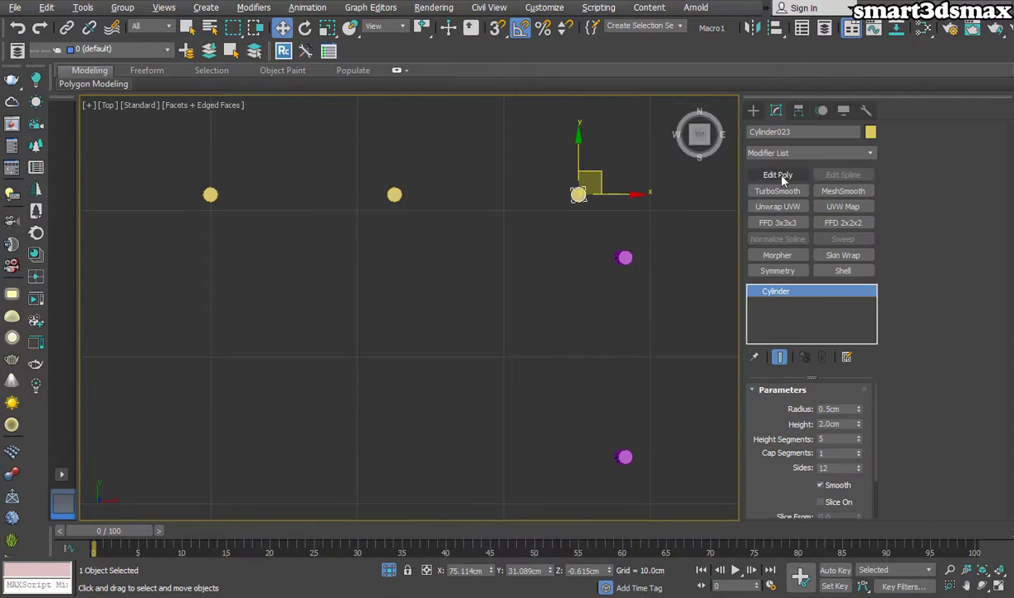
{"action": "left_click", "coordinate": [781, 177]}
{"action": "left_click", "coordinate": [931, 449]}
{"action": "key", "text": "ctrl+a"}
{"action": "left_click", "coordinate": [231, 376]}
Subtract the joined cylinders from the slat lattice with ProBoolean to cut a hole through every slat end
{"action": "left_click", "coordinate": [442, 299]}
{"action": "key", "text": "p"}
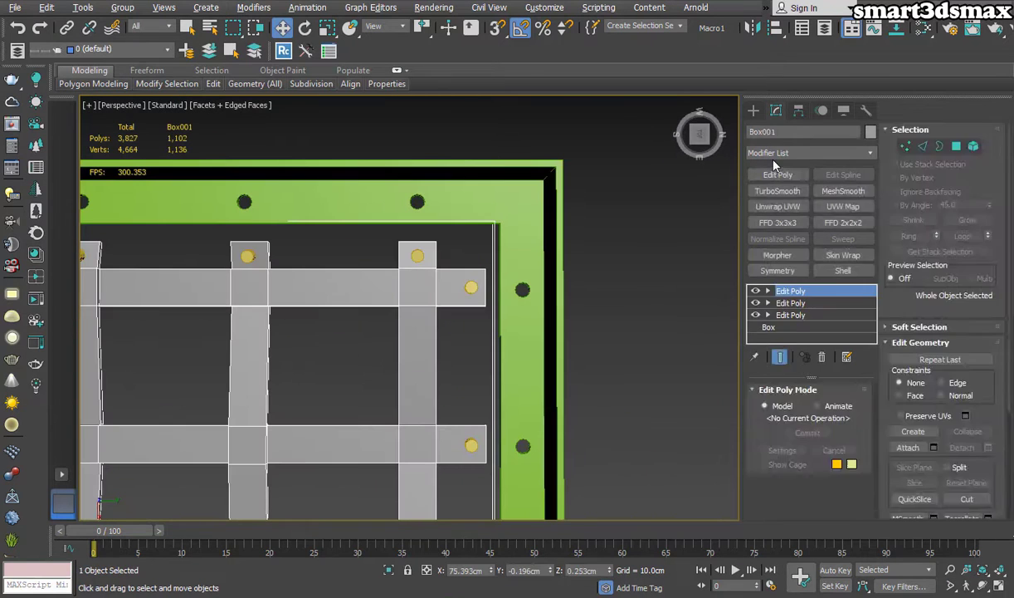
{"action": "left_click", "coordinate": [753, 109]}
{"action": "left_click", "coordinate": [811, 150]}
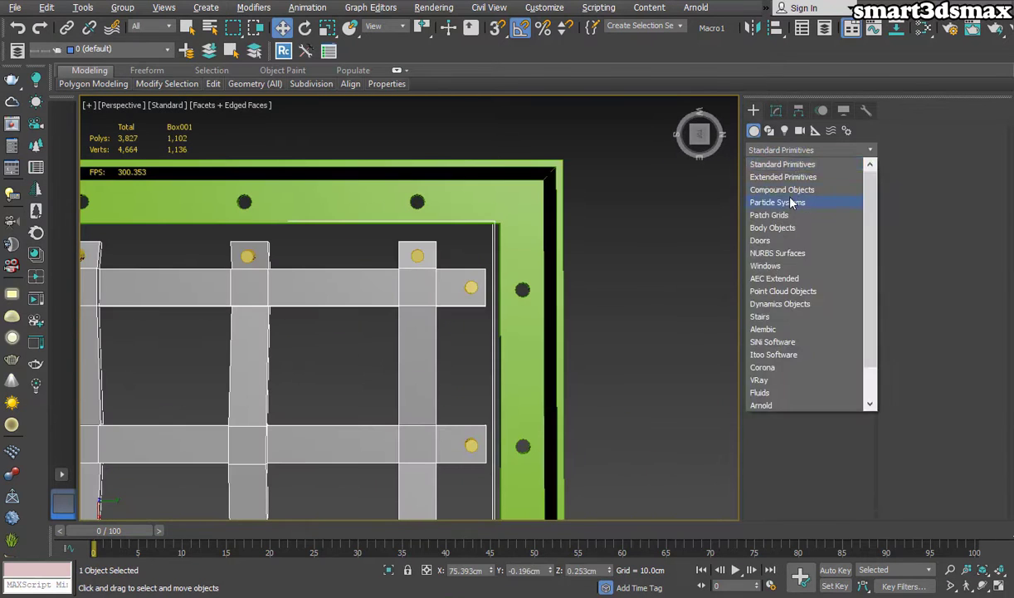
{"action": "left_click", "coordinate": [801, 176]}
{"action": "left_click", "coordinate": [780, 269]}
{"action": "left_click", "coordinate": [468, 286]}
{"action": "scroll", "coordinate": [476, 203], "scroll_direction": "down", "scroll_amount": 8}
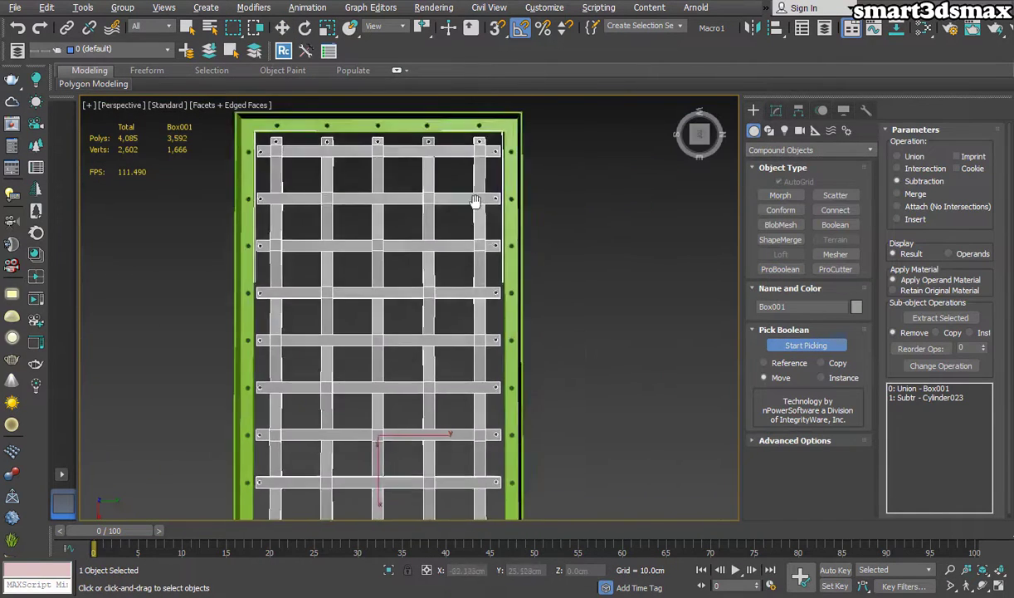
{"action": "scroll", "coordinate": [473, 441], "scroll_direction": "up", "scroll_amount": 6}
{"action": "scroll", "coordinate": [475, 440], "scroll_direction": "down", "scroll_amount": 4}
{"action": "middle_click_drag", "start_coordinate": [488, 271], "coordinate": [475, 591]}
{"action": "key", "text": "w"}
{"action": "left_click", "coordinate": [628, 226]}
{"action": "middle_click_drag", "start_coordinate": [533, 143], "coordinate": [533, 262]}
{"action": "scroll", "coordinate": [533, 262], "scroll_direction": "up", "scroll_amount": 6}
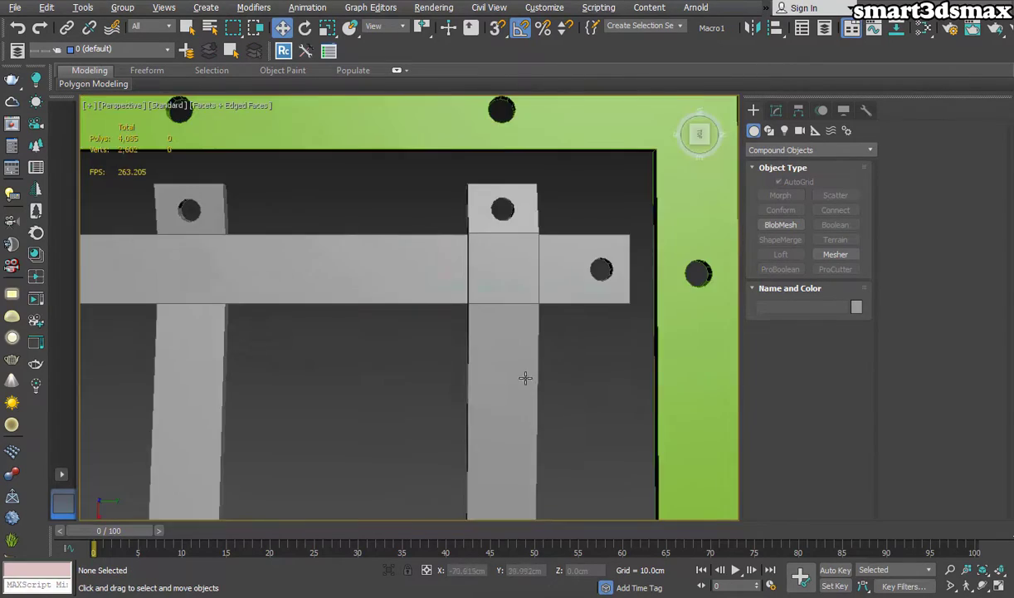
Move the corner lengthwise slat's cord so its ends sit in the slat hole and the flange hole
{"action": "middle_click_drag", "start_coordinate": [525, 378], "coordinate": [544, 399], "text": "alt"}
{"action": "scroll", "coordinate": [544, 399], "scroll_direction": "down", "scroll_amount": 3}
{"action": "scroll", "coordinate": [621, 349], "scroll_direction": "up", "scroll_amount": 6}
{"action": "middle_click_drag", "start_coordinate": [600, 310], "coordinate": [621, 365], "text": "alt"}
{"action": "scroll", "coordinate": [621, 365], "scroll_direction": "up", "scroll_amount": 1}
{"action": "left_click", "coordinate": [500, 393]}
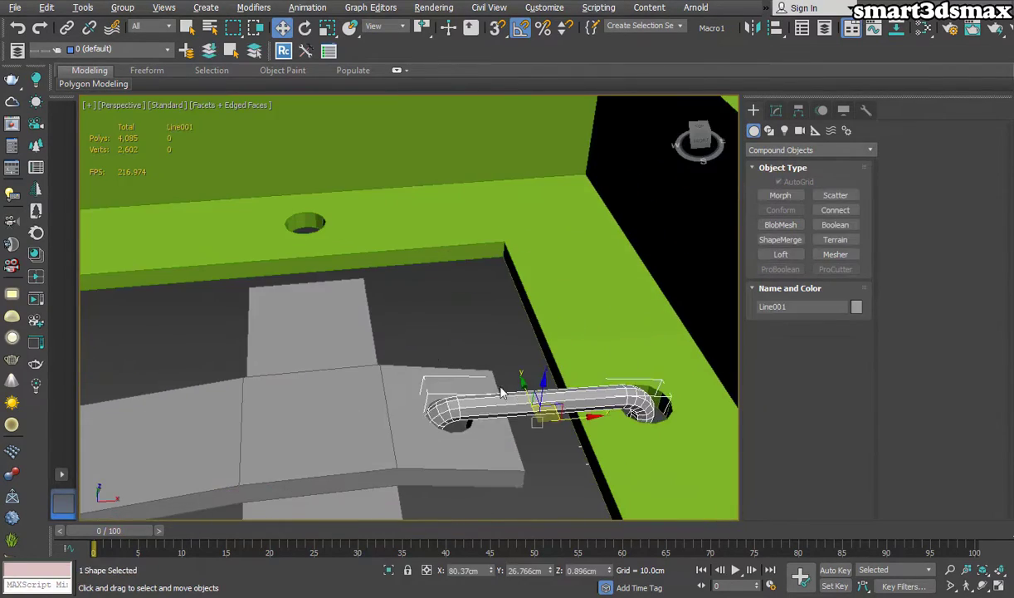
{"action": "scroll", "coordinate": [501, 393], "scroll_direction": "down", "scroll_amount": 3}
{"action": "scroll", "coordinate": [540, 415], "scroll_direction": "up", "scroll_amount": 4}
{"action": "left_click_drag", "start_coordinate": [513, 376], "coordinate": [526, 379]}
Shift the second lengthwise slat's cord so both of its hooked ends pass through their holes
{"action": "scroll", "coordinate": [419, 318], "scroll_direction": "down", "scroll_amount": 4}
{"action": "scroll", "coordinate": [448, 390], "scroll_direction": "down", "scroll_amount": 2}
{"action": "middle_click_drag", "start_coordinate": [448, 390], "coordinate": [367, 197]}
{"action": "scroll", "coordinate": [392, 305], "scroll_direction": "up", "scroll_amount": 6}
{"action": "left_click", "coordinate": [431, 308]}
{"action": "left_click_drag", "start_coordinate": [468, 312], "coordinate": [469, 337]}
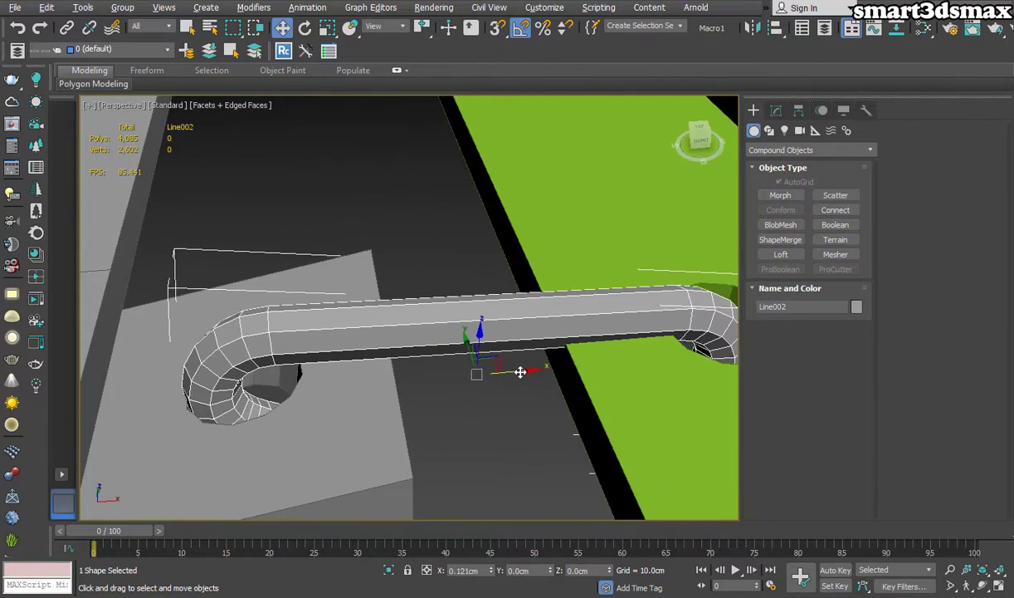
Adjust the third and fourth lengthwise slats' cords to fit the slat-end and flange holes
{"action": "scroll", "coordinate": [520, 371], "scroll_direction": "down", "scroll_amount": 4}
{"action": "scroll", "coordinate": [415, 368], "scroll_direction": "up", "scroll_amount": 3}
{"action": "scroll", "coordinate": [470, 375], "scroll_direction": "down", "scroll_amount": 4}
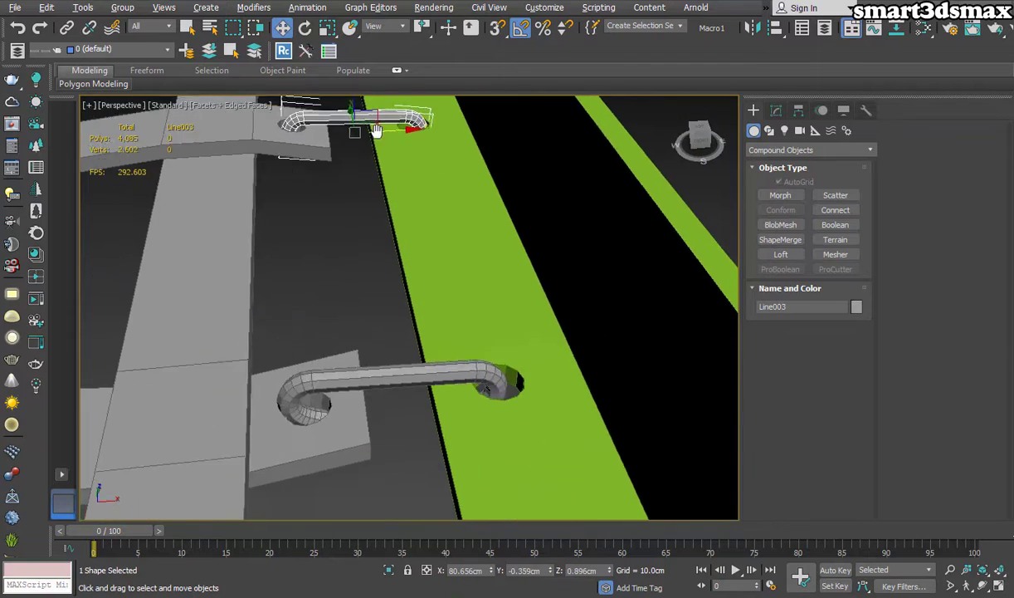
{"action": "left_click", "coordinate": [422, 378]}
{"action": "scroll", "coordinate": [423, 379], "scroll_direction": "up", "scroll_amount": 3}
{"action": "left_click_drag", "start_coordinate": [405, 353], "coordinate": [405, 359]}
Align the fifth lengthwise slat's cord with its slat and flange holes and clear the selection
{"action": "middle_click_drag", "start_coordinate": [405, 358], "coordinate": [382, 259]}
{"action": "scroll", "coordinate": [382, 259], "scroll_direction": "down", "scroll_amount": 4}
{"action": "scroll", "coordinate": [391, 335], "scroll_direction": "up", "scroll_amount": 5}
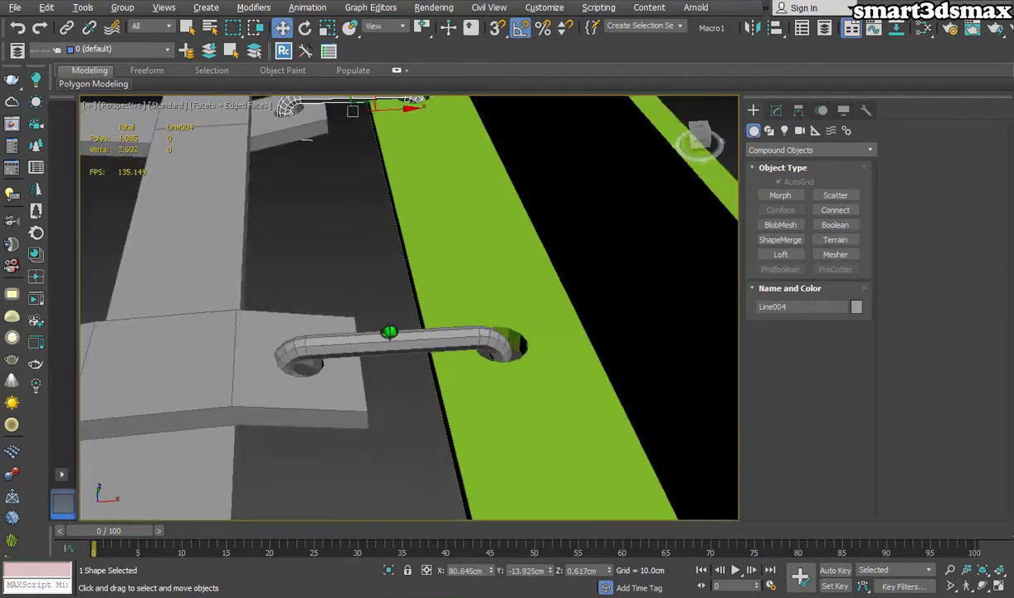
{"action": "left_click", "coordinate": [395, 338]}
{"action": "left_click_drag", "start_coordinate": [433, 378], "coordinate": [435, 378]}
{"action": "left_click", "coordinate": [375, 295]}
Select the five lengthwise slat cords and copy them to the holes at the opposite short side of the frame
{"action": "scroll", "coordinate": [375, 295], "scroll_direction": "down", "scroll_amount": 4}
{"action": "middle_click_drag", "start_coordinate": [375, 296], "coordinate": [475, 297], "text": "alt"}
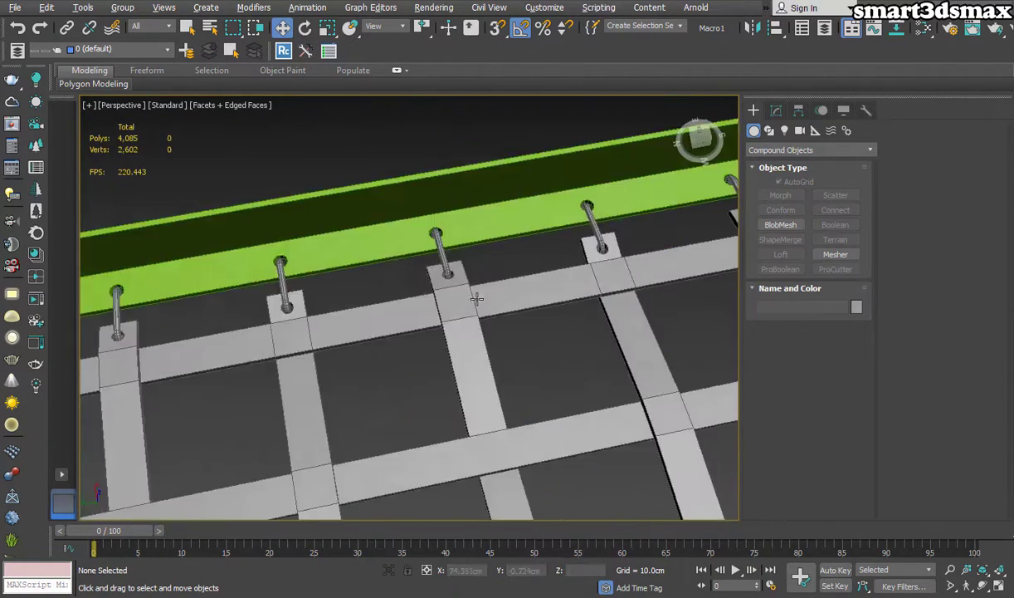
{"action": "middle_click_drag", "start_coordinate": [607, 232], "coordinate": [491, 300]}
{"action": "scroll", "coordinate": [481, 296], "scroll_direction": "down", "scroll_amount": 3}
{"action": "middle_click_drag", "start_coordinate": [362, 302], "coordinate": [469, 298]}
{"action": "scroll", "coordinate": [471, 320], "scroll_direction": "down", "scroll_amount": 3}
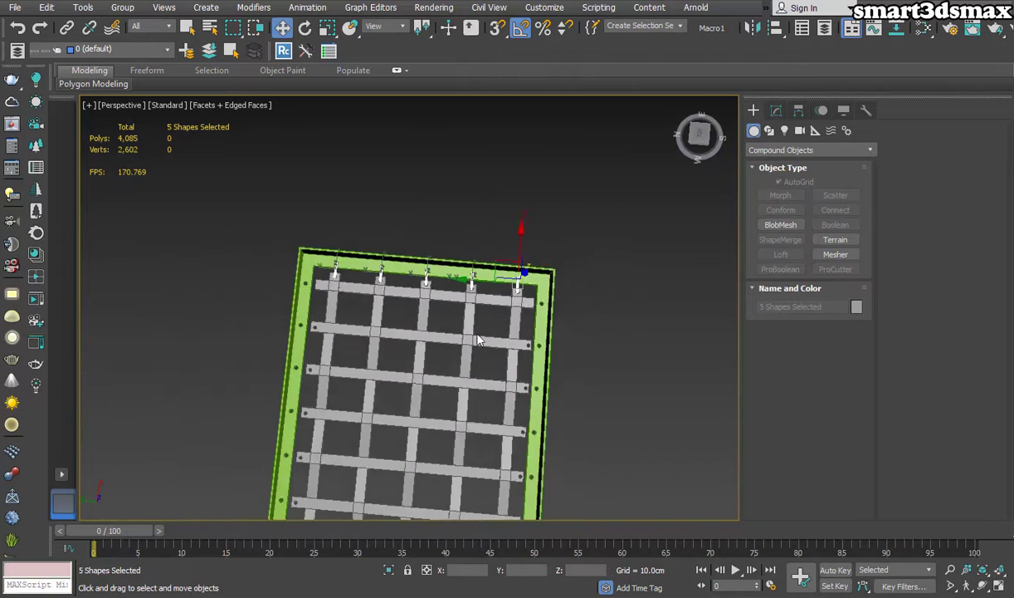
{"action": "key", "text": "t"}
{"action": "scroll", "coordinate": [349, 330], "scroll_direction": "down", "scroll_amount": 3}
{"action": "middle_click_drag", "start_coordinate": [349, 330], "coordinate": [538, 310]}
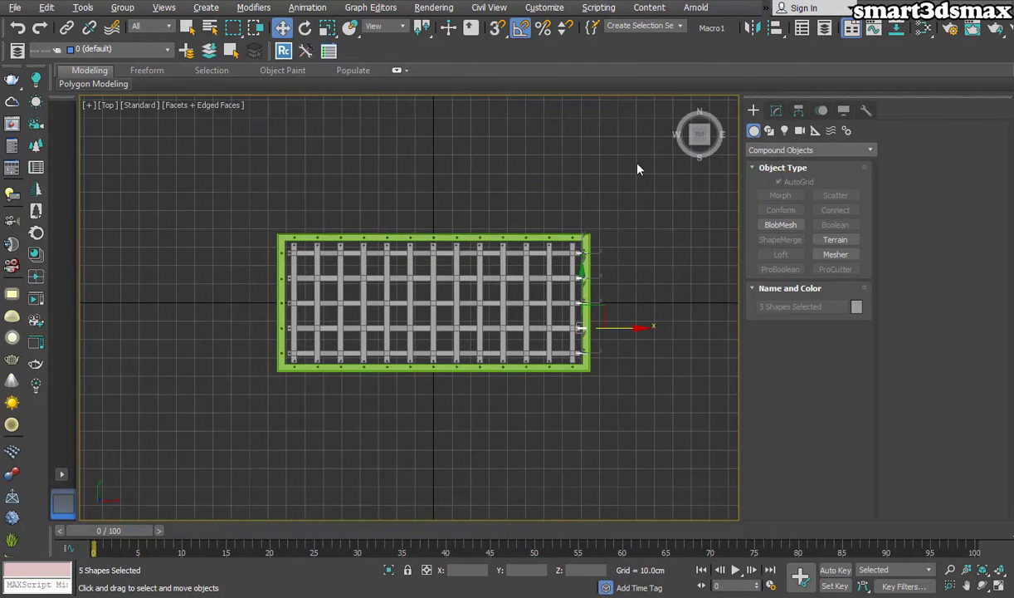
{"action": "key", "text": "alt+m"}
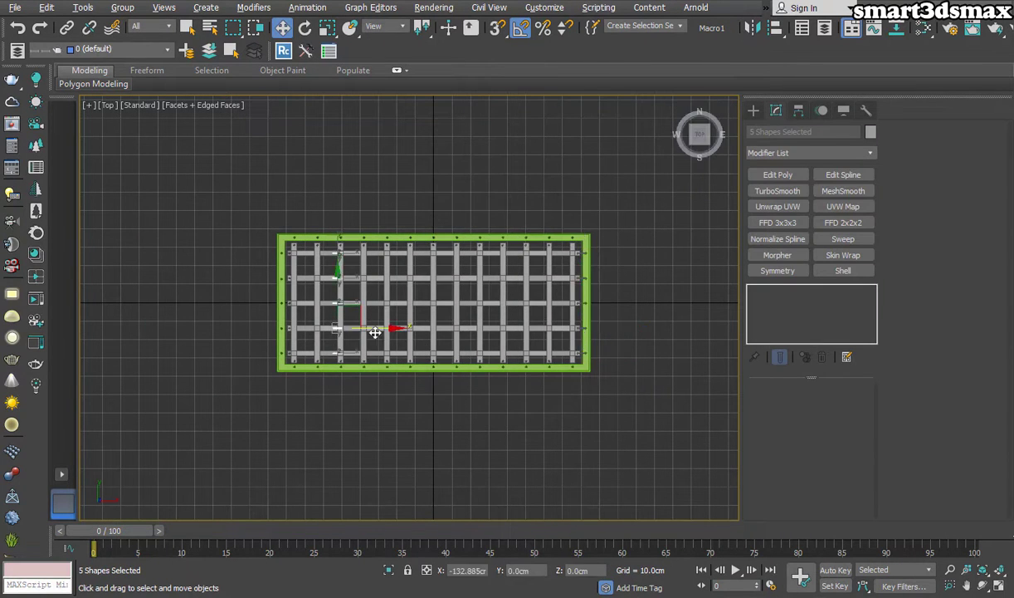
{"action": "scroll", "coordinate": [375, 332], "scroll_direction": "up", "scroll_amount": 8}
{"action": "key", "text": "p"}
{"action": "scroll", "coordinate": [673, 376], "scroll_direction": "down", "scroll_amount": 6}
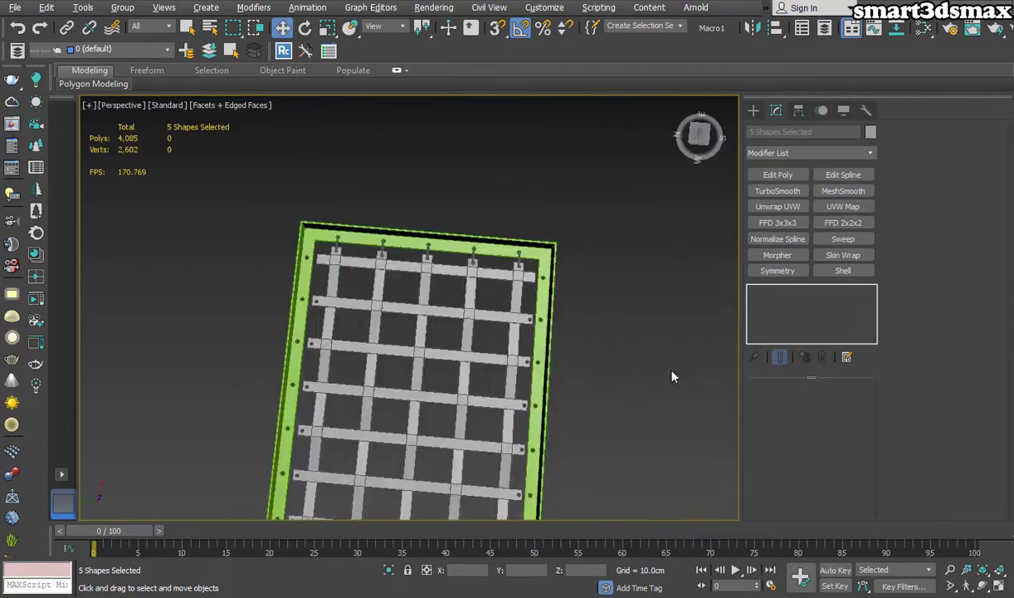
Copy the corner cord onto the lattice and rotate it to run along the first crosswise slat
{"action": "scroll", "coordinate": [672, 376], "scroll_direction": "up", "scroll_amount": 5}
{"action": "scroll", "coordinate": [403, 334], "scroll_direction": "down", "scroll_amount": 4}
{"action": "scroll", "coordinate": [397, 236], "scroll_direction": "up", "scroll_amount": 4}
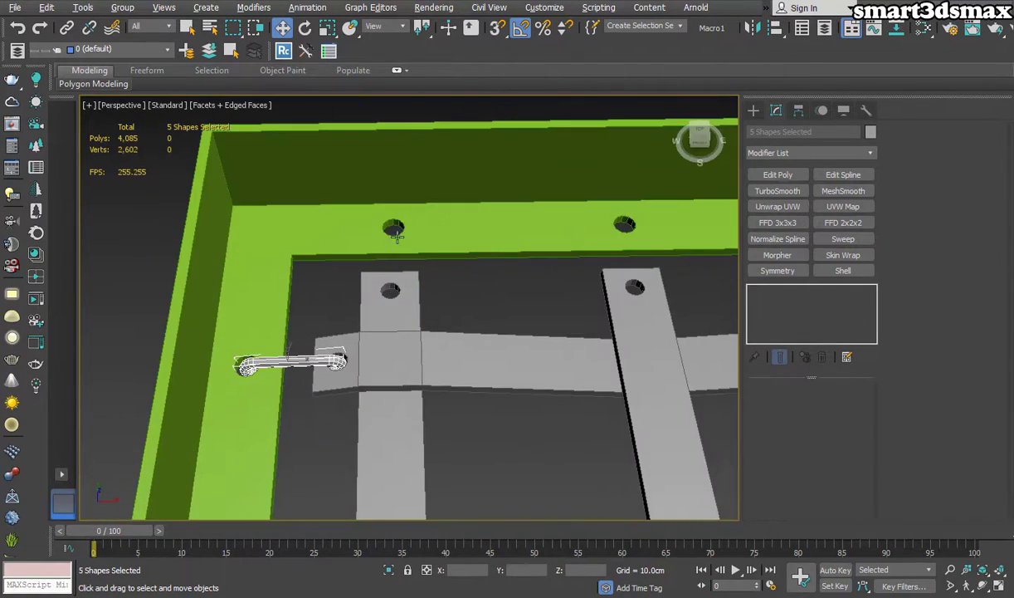
{"action": "scroll", "coordinate": [396, 236], "scroll_direction": "down", "scroll_amount": 4}
{"action": "scroll", "coordinate": [340, 304], "scroll_direction": "up", "scroll_amount": 5}
{"action": "left_click_drag", "start_coordinate": [348, 382], "coordinate": [637, 355], "text": "shift"}
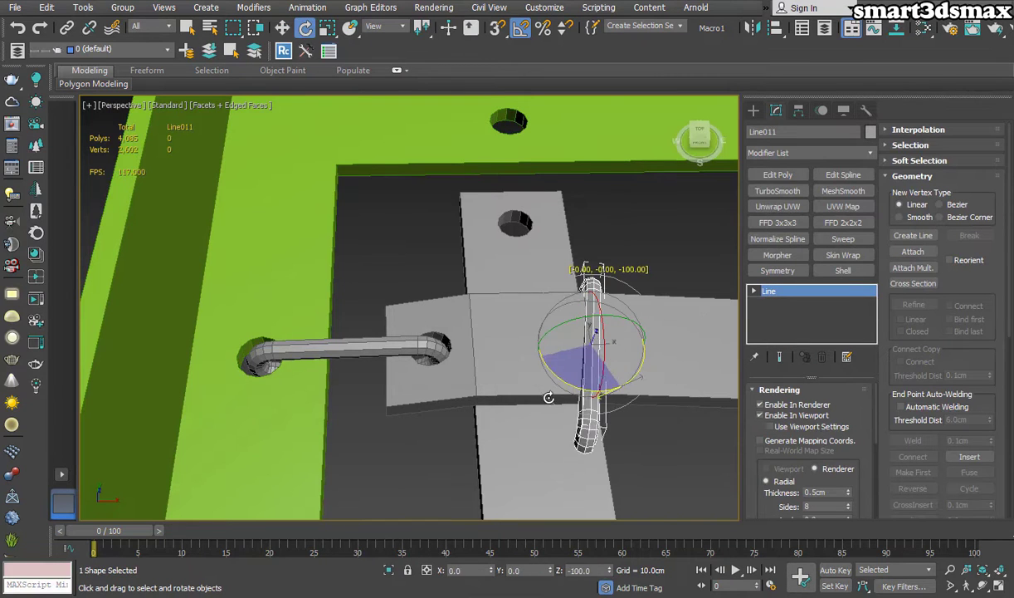
Position the rotated cord between the first crosswise slat's end hole and the facing flange hole
{"action": "key", "text": "t"}
{"action": "scroll", "coordinate": [442, 242], "scroll_direction": "down", "scroll_amount": 5}
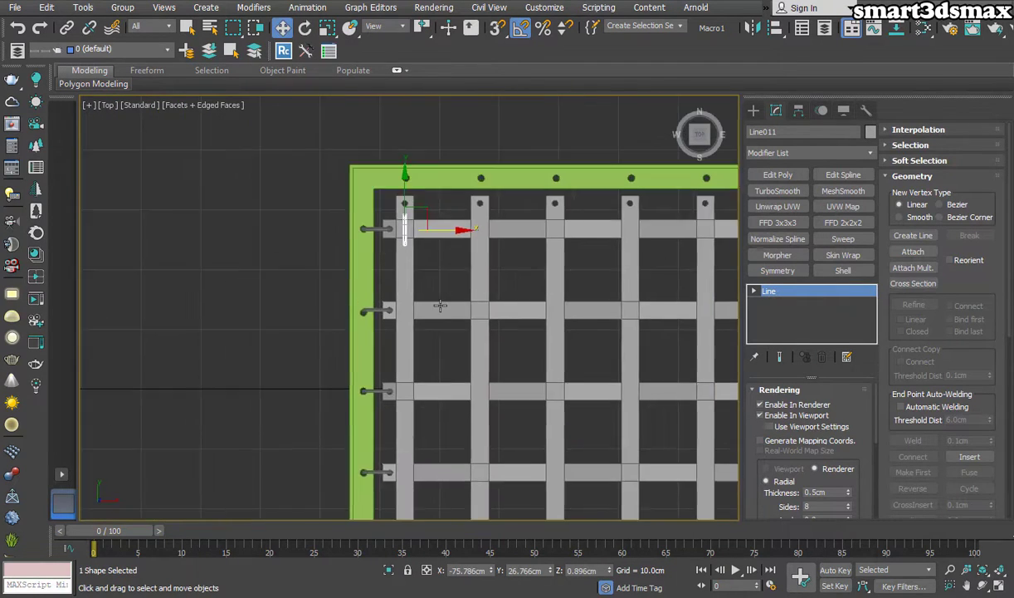
{"action": "scroll", "coordinate": [371, 378], "scroll_direction": "up", "scroll_amount": 5}
{"action": "key", "text": "p"}
{"action": "middle_click_drag", "start_coordinate": [469, 369], "coordinate": [309, 285], "text": "alt"}
{"action": "scroll", "coordinate": [403, 278], "scroll_direction": "up", "scroll_amount": 2}
Clone the rotated cord as copies along the long side so every crosswise slat gets one
{"action": "scroll", "coordinate": [426, 287], "scroll_direction": "down", "scroll_amount": 6}
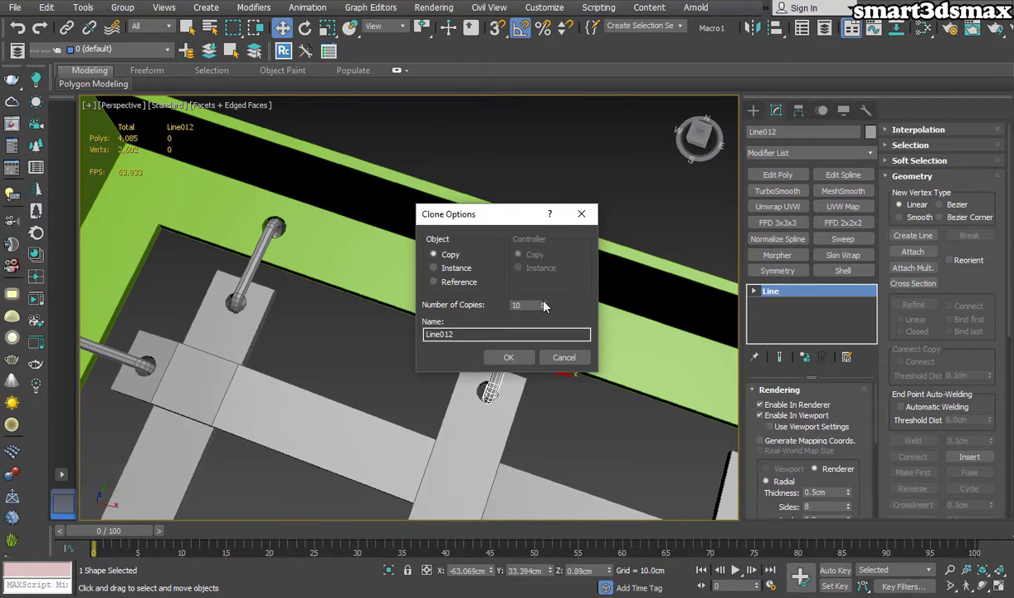
{"action": "middle_click_drag", "start_coordinate": [585, 404], "coordinate": [370, 333]}
{"action": "scroll", "coordinate": [398, 382], "scroll_direction": "down", "scroll_amount": 4}
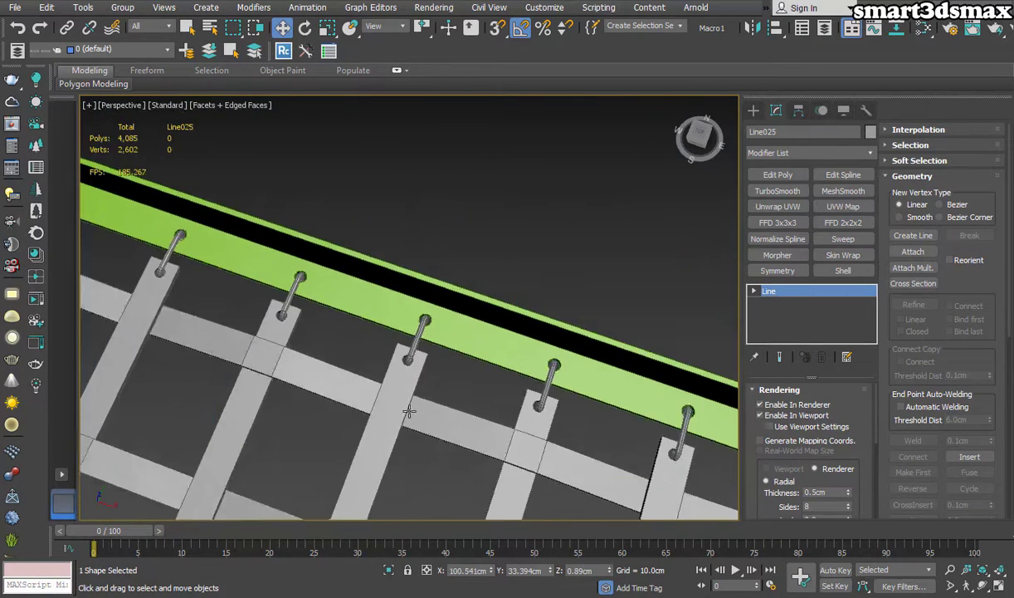
Shift the off-centre cord copies near the middle of the long side into their slat and flange holes
{"action": "middle_click_drag", "start_coordinate": [599, 405], "coordinate": [531, 374]}
{"action": "scroll", "coordinate": [490, 377], "scroll_direction": "up", "scroll_amount": 7}
{"action": "scroll", "coordinate": [510, 367], "scroll_direction": "down", "scroll_amount": 4}
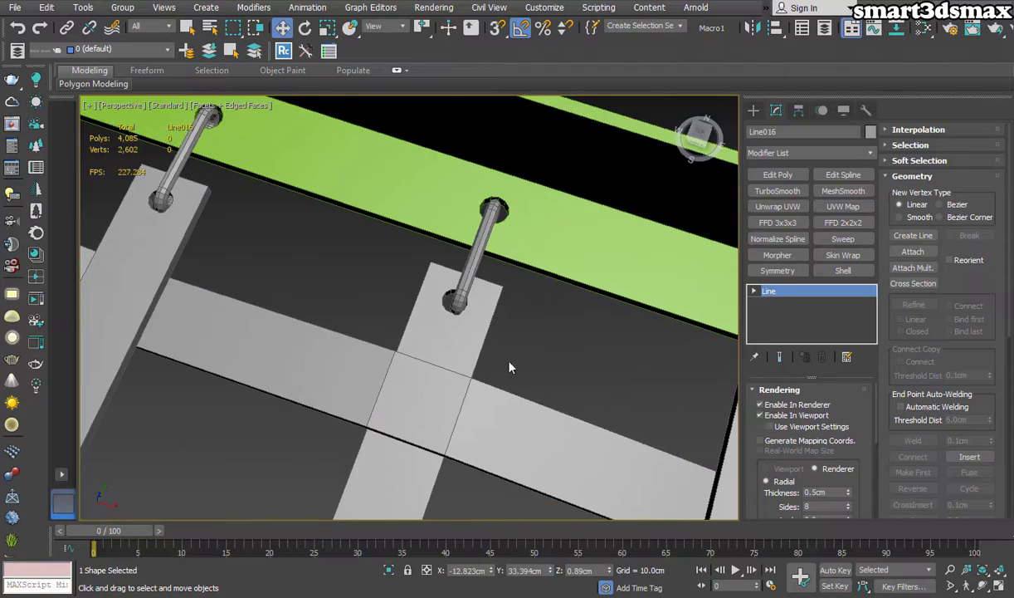
{"action": "scroll", "coordinate": [365, 349], "scroll_direction": "down", "scroll_amount": 5}
{"action": "middle_click_drag", "start_coordinate": [598, 406], "coordinate": [386, 357]}
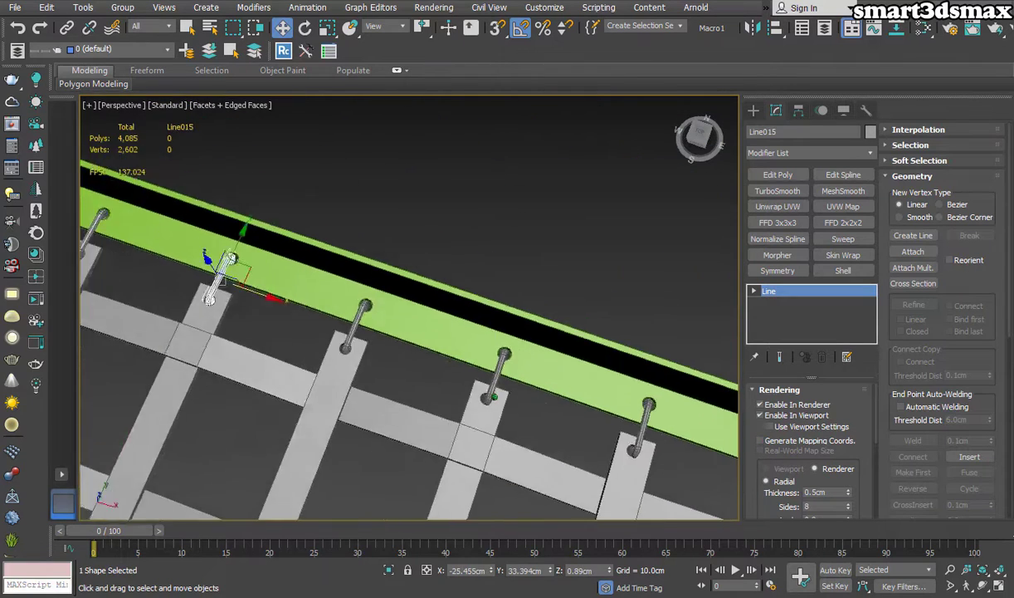
{"action": "scroll", "coordinate": [522, 403], "scroll_direction": "up", "scroll_amount": 5}
{"action": "left_click", "coordinate": [498, 369]}
Align the remaining cord copies toward the far end of the long side with their holes
{"action": "scroll", "coordinate": [483, 360], "scroll_direction": "down", "scroll_amount": 3}
{"action": "middle_click_drag", "start_coordinate": [631, 419], "coordinate": [494, 375]}
{"action": "scroll", "coordinate": [494, 375], "scroll_direction": "up", "scroll_amount": 3}
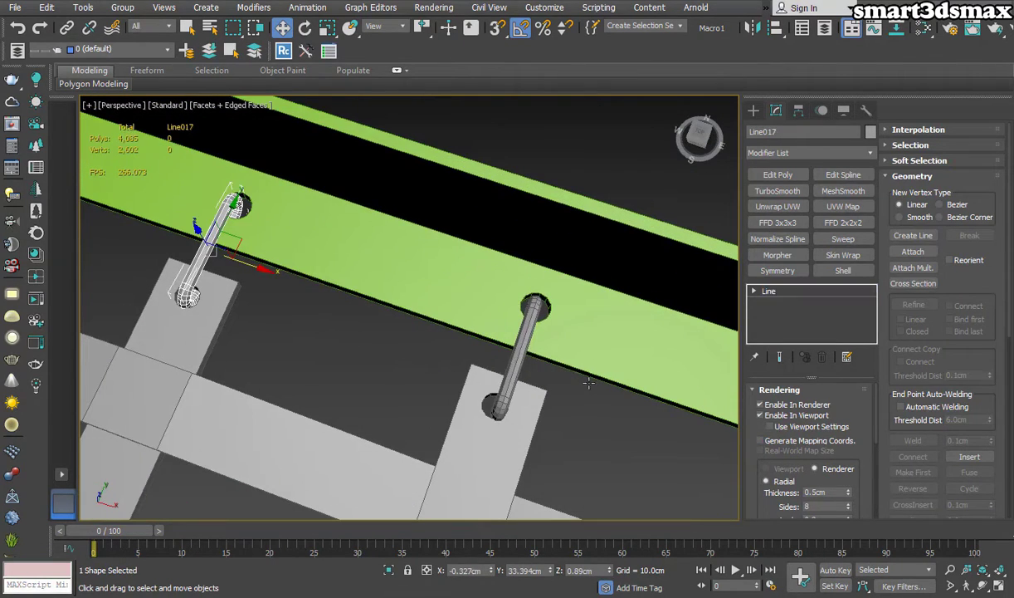
{"action": "left_click_drag", "start_coordinate": [555, 372], "coordinate": [559, 373]}
{"action": "middle_click_drag", "start_coordinate": [632, 456], "coordinate": [335, 364]}
{"action": "left_click", "coordinate": [535, 373]}
{"action": "scroll", "coordinate": [535, 373], "scroll_direction": "down", "scroll_amount": 3}
{"action": "middle_click_drag", "start_coordinate": [623, 437], "coordinate": [384, 371]}
Copy the finished row of crosswise slat cords to the opposite long side of the frame
{"action": "left_click", "coordinate": [535, 398], "text": "ctrl"}
{"action": "scroll", "coordinate": [535, 398], "scroll_direction": "down", "scroll_amount": 3}
{"action": "middle_click_drag", "start_coordinate": [536, 398], "coordinate": [640, 356]}
{"action": "left_click_drag", "start_coordinate": [640, 355], "coordinate": [598, 407]}
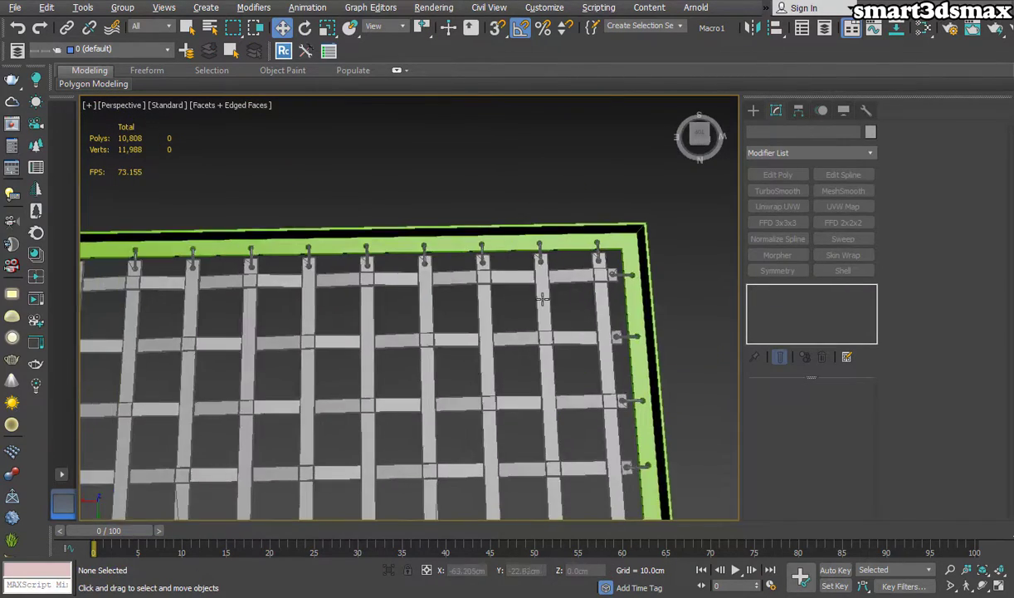
Hide the edged faces in the perspective view and show the whole frame with its corded lattice
{"action": "scroll", "coordinate": [541, 319], "scroll_direction": "down", "scroll_amount": 3}
{"action": "middle_click_drag", "start_coordinate": [541, 331], "coordinate": [435, 338]}
{"action": "scroll", "coordinate": [436, 339], "scroll_direction": "down", "scroll_amount": 2}
{"action": "middle_click_drag", "start_coordinate": [373, 341], "coordinate": [506, 357], "text": "alt"}
{"action": "scroll", "coordinate": [433, 240], "scroll_direction": "down", "scroll_amount": 1}
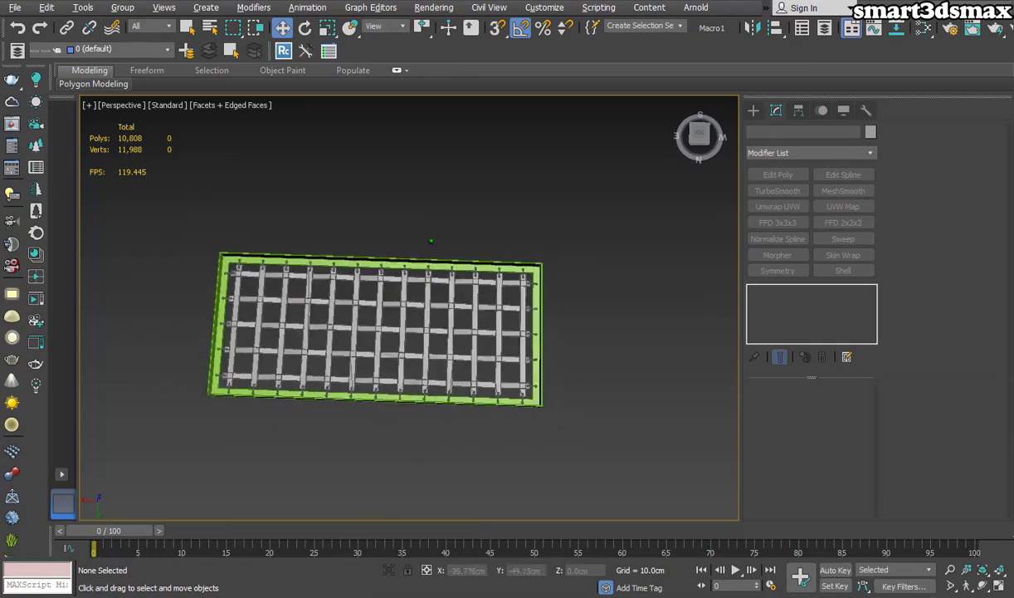
{"action": "middle_click_drag", "start_coordinate": [439, 257], "coordinate": [472, 251]}
{"action": "scroll", "coordinate": [455, 291], "scroll_direction": "up", "scroll_amount": 2}
{"action": "middle_click_drag", "start_coordinate": [452, 292], "coordinate": [415, 245], "text": "alt"}
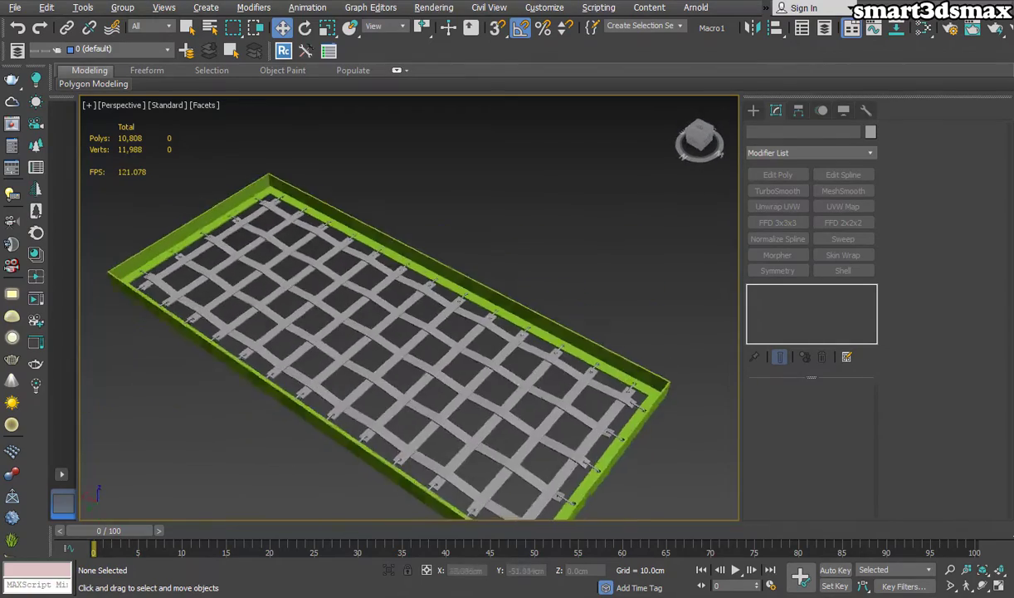
Examine the finished frame, woven lattice and cord connections up close, from above and from underneath
{"action": "scroll", "coordinate": [535, 336], "scroll_direction": "up", "scroll_amount": 5}
{"action": "scroll", "coordinate": [535, 340], "scroll_direction": "down", "scroll_amount": 2}
{"action": "middle_click_drag", "start_coordinate": [535, 340], "coordinate": [472, 363], "text": "alt"}
{"action": "scroll", "coordinate": [496, 264], "scroll_direction": "up", "scroll_amount": 4}
{"action": "scroll", "coordinate": [496, 264], "scroll_direction": "down", "scroll_amount": 4}
{"action": "middle_click_drag", "start_coordinate": [406, 273], "coordinate": [447, 292]}
{"action": "scroll", "coordinate": [516, 282], "scroll_direction": "down", "scroll_amount": 3}
{"action": "middle_click_drag", "start_coordinate": [580, 258], "coordinate": [594, 173], "text": "alt"}
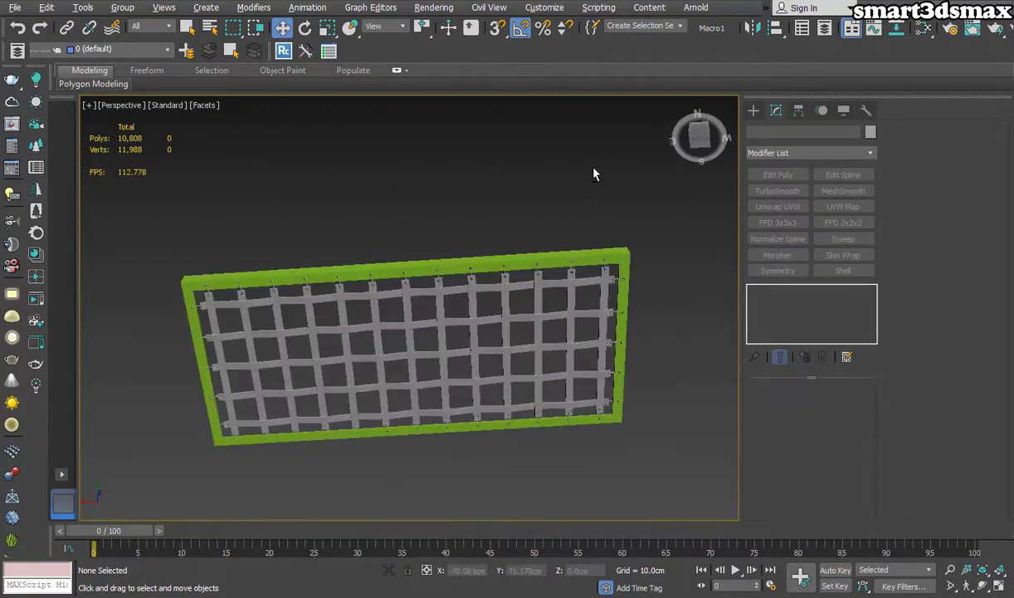
{"action": "middle_click_drag", "start_coordinate": [561, 327], "coordinate": [541, 332]}
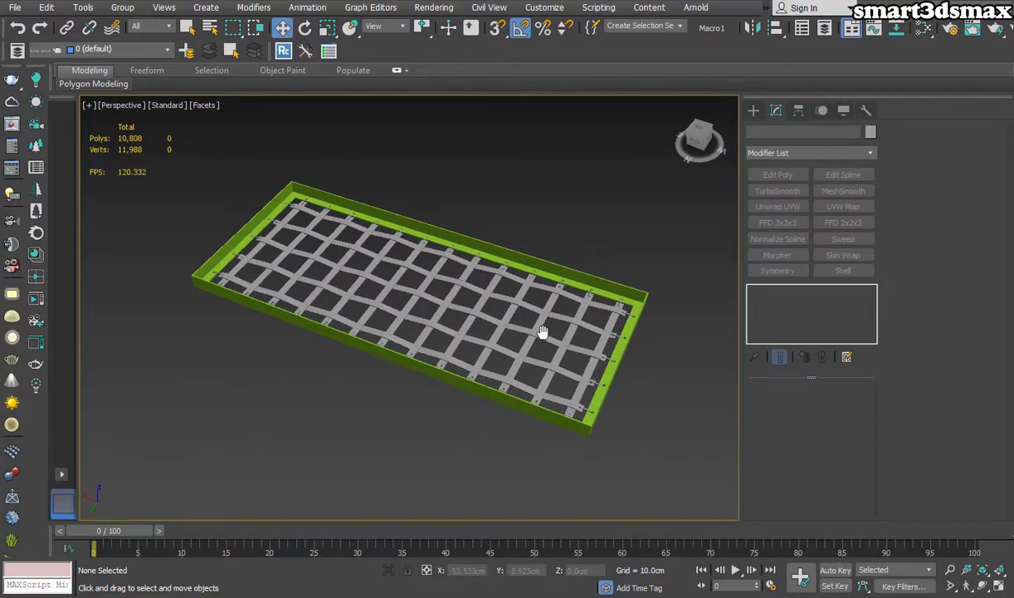
{"action": "middle_click_drag", "start_coordinate": [434, 295], "coordinate": [511, 273], "text": "alt"}
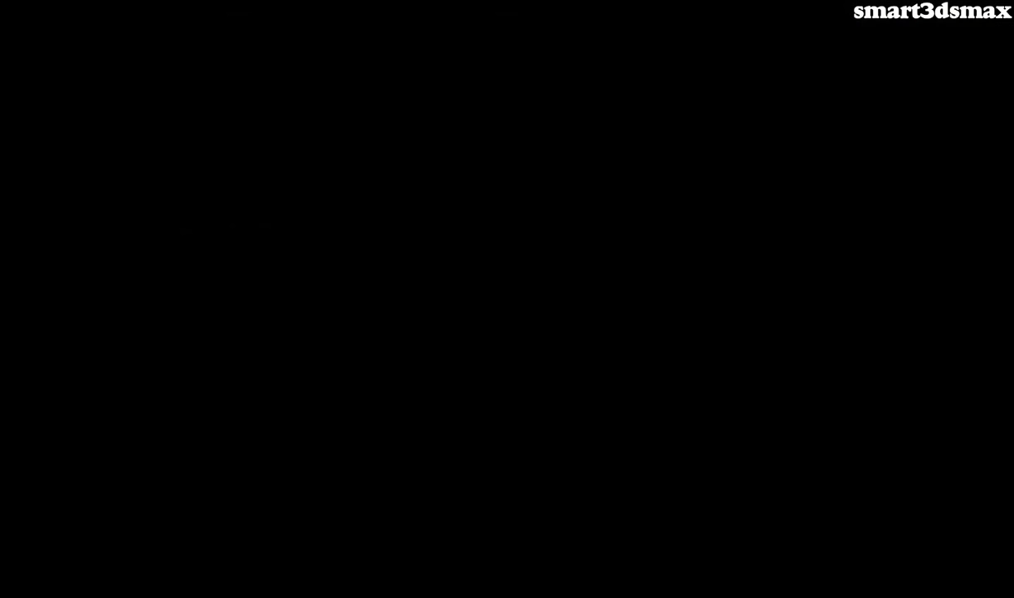